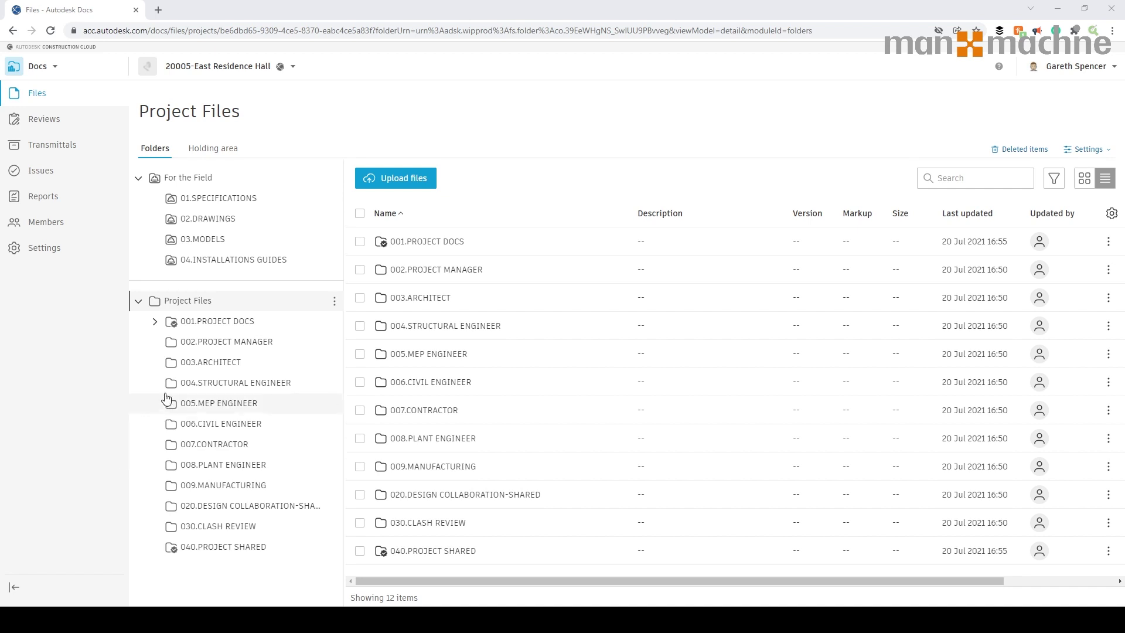
# In 003.ARCHITECT, publish the Ground Floor North, Ground Floor South and First Floor North PDFs as sheets
pyautogui.click(192, 363)
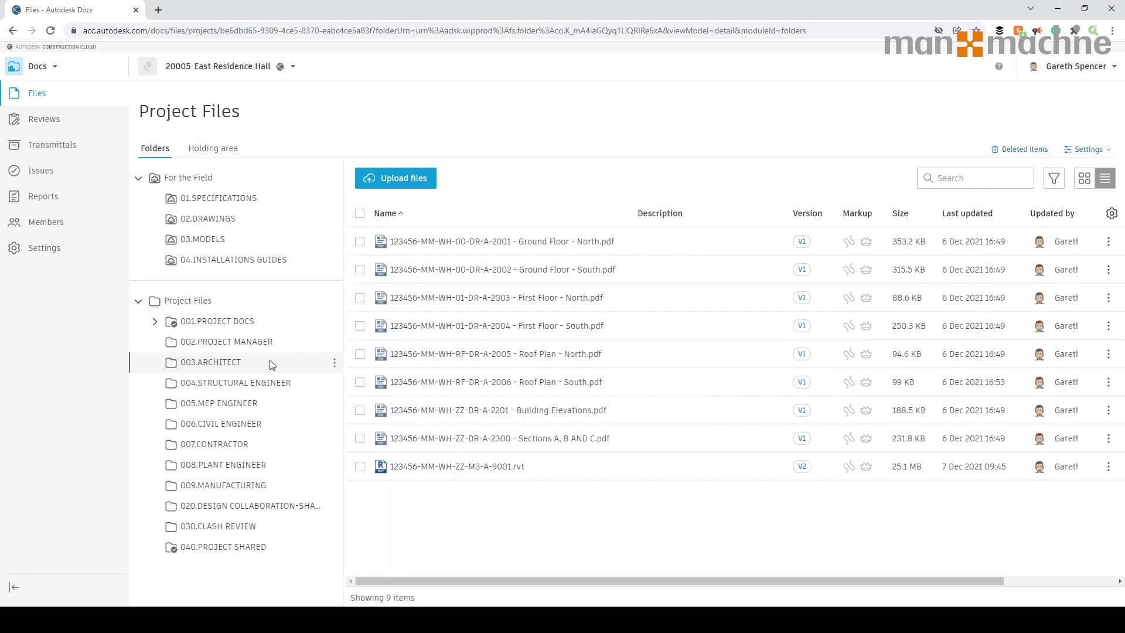
pyautogui.click(360, 242)
pyautogui.click(360, 269)
pyautogui.click(360, 298)
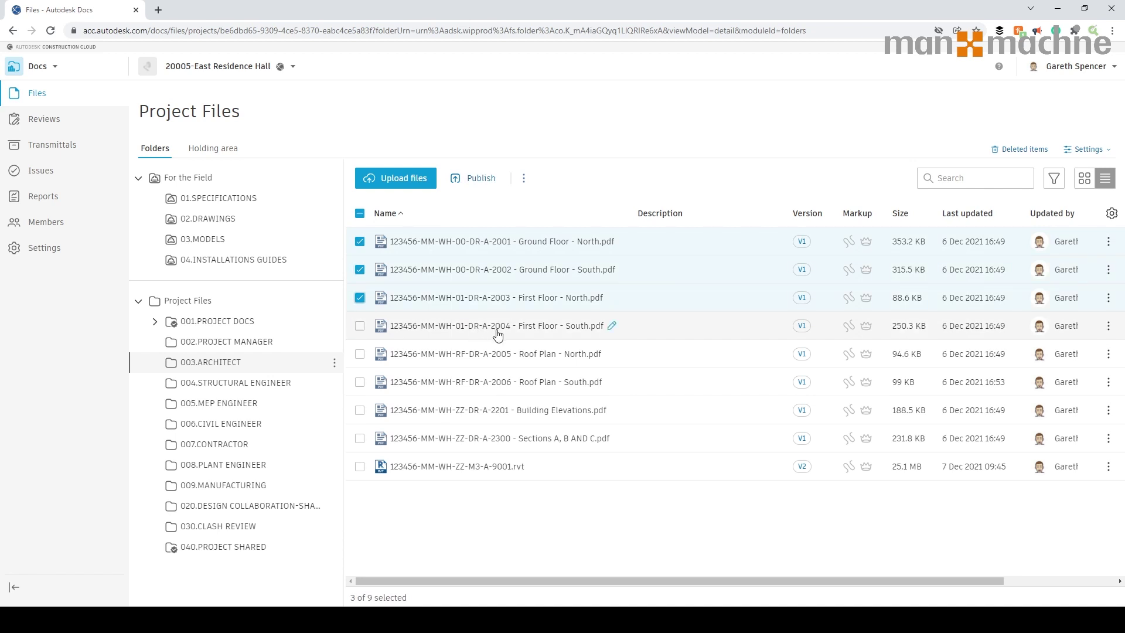
pyautogui.click(484, 179)
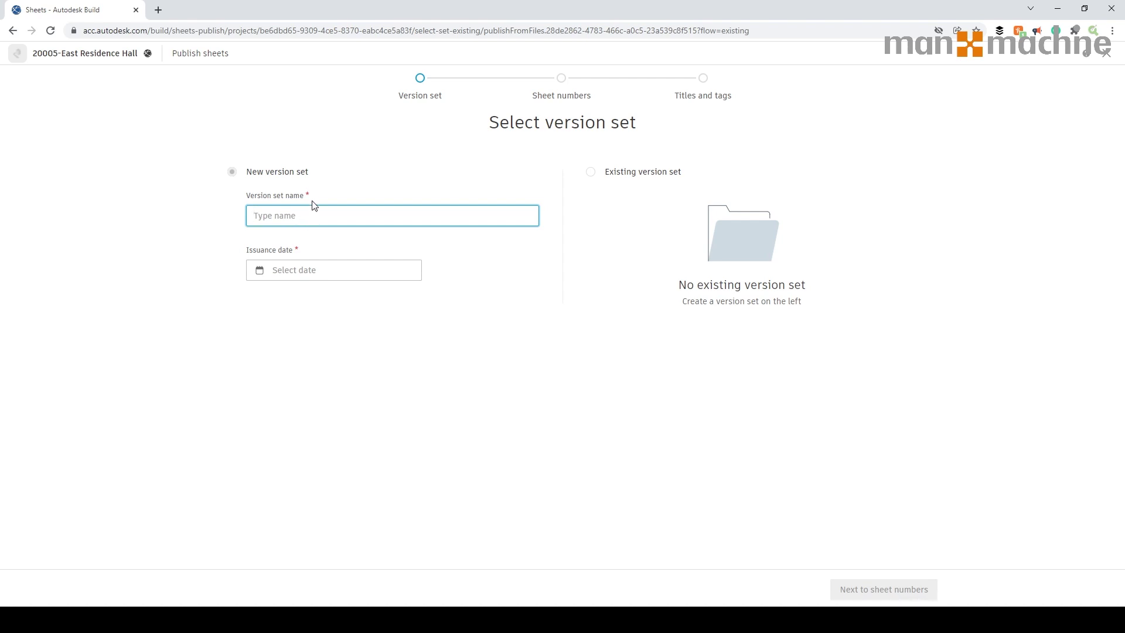
pyautogui.click(308, 194)
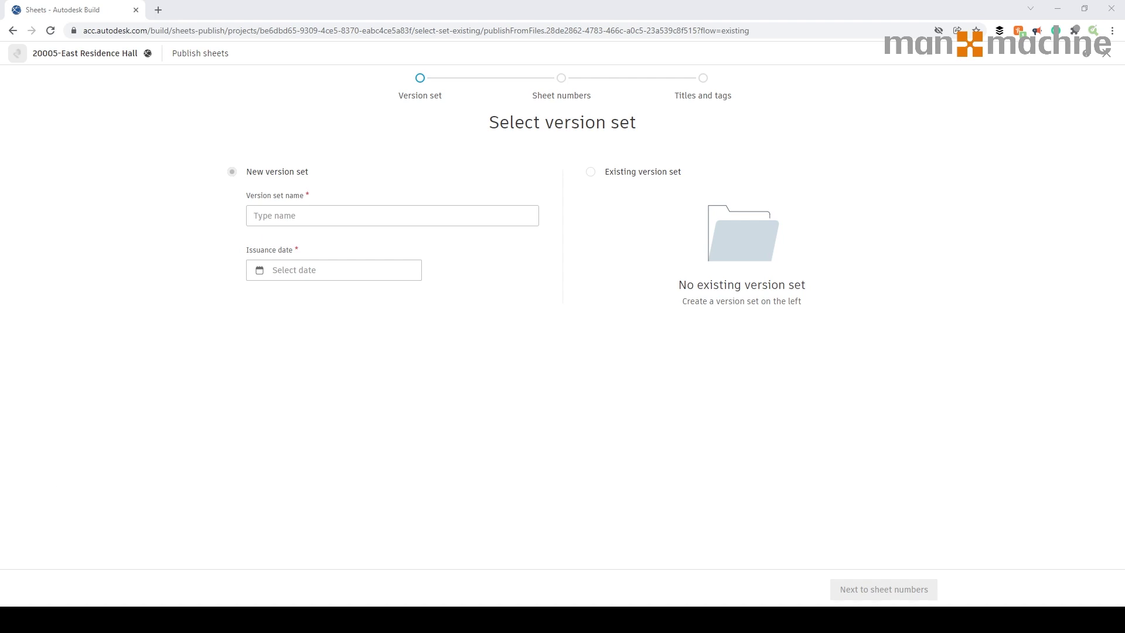
# Create version set S1-Architecture-211207 issued 7 December 2021, accepting that mark-ups won't publish
pyautogui.click(275, 215)
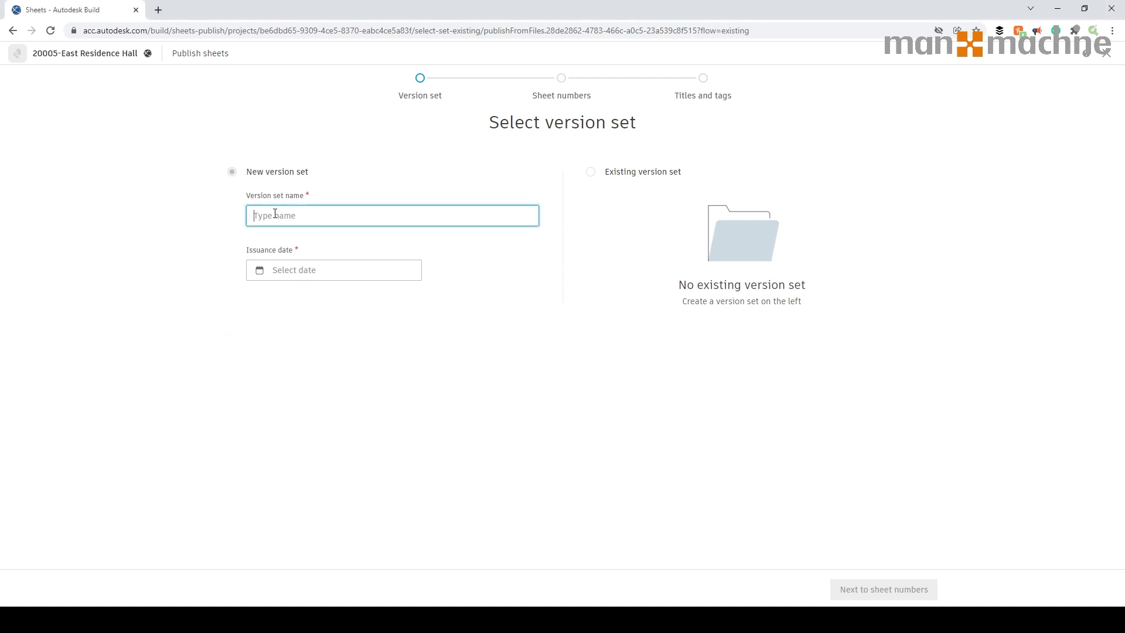
pyautogui.write('S1-Architectures')
pyautogui.write('-211207')
pyautogui.click(290, 264)
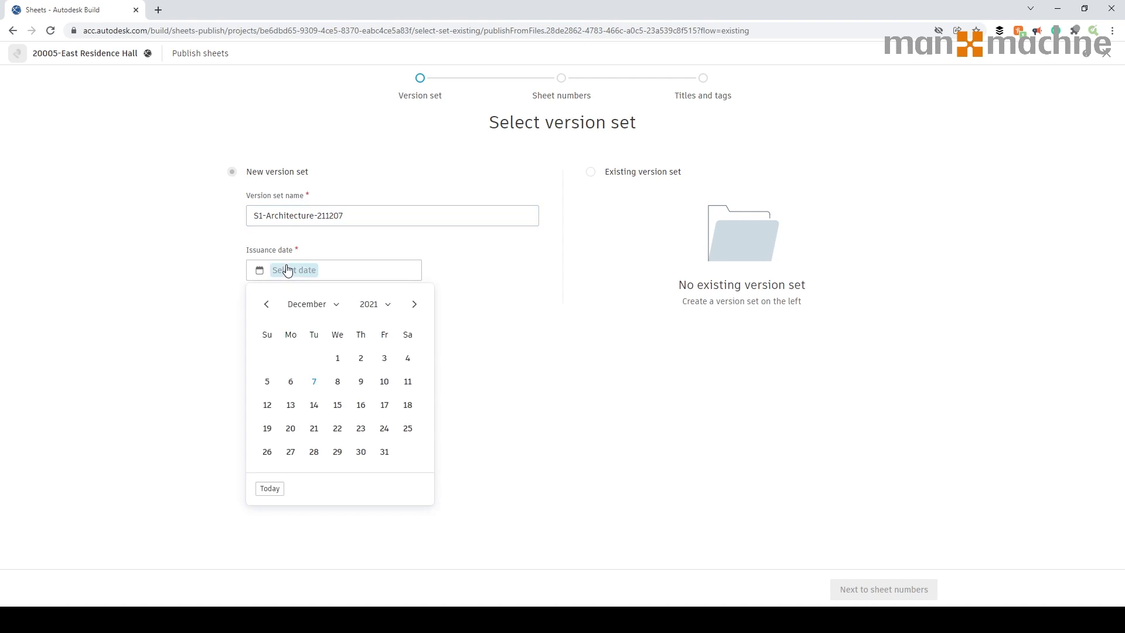
pyautogui.click(316, 390)
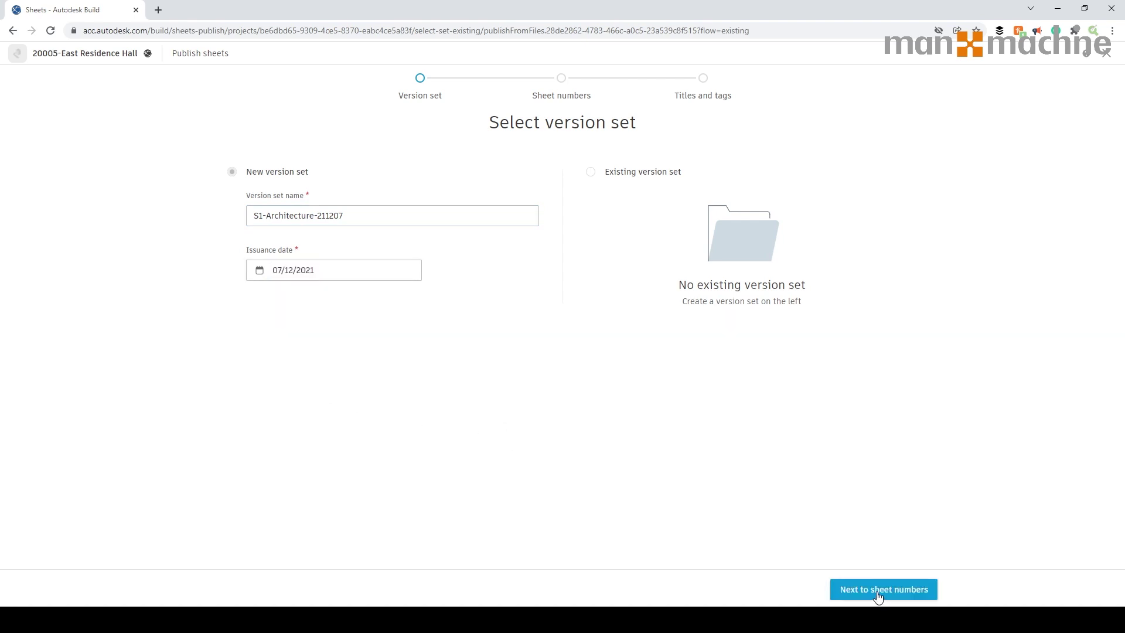
pyautogui.click(904, 593)
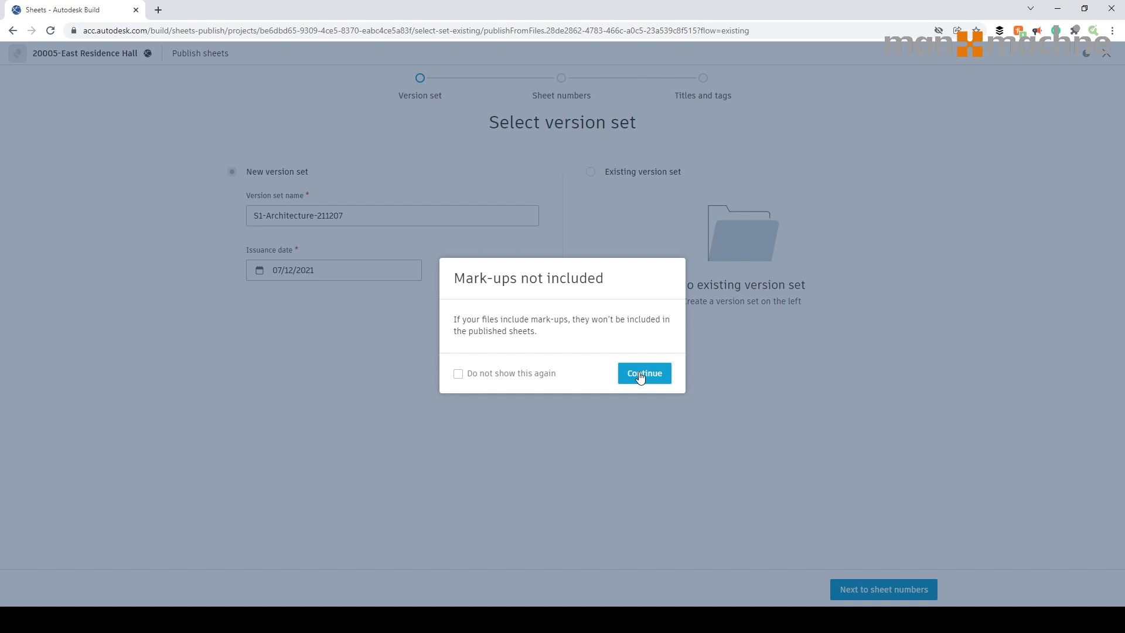
pyautogui.click(641, 376)
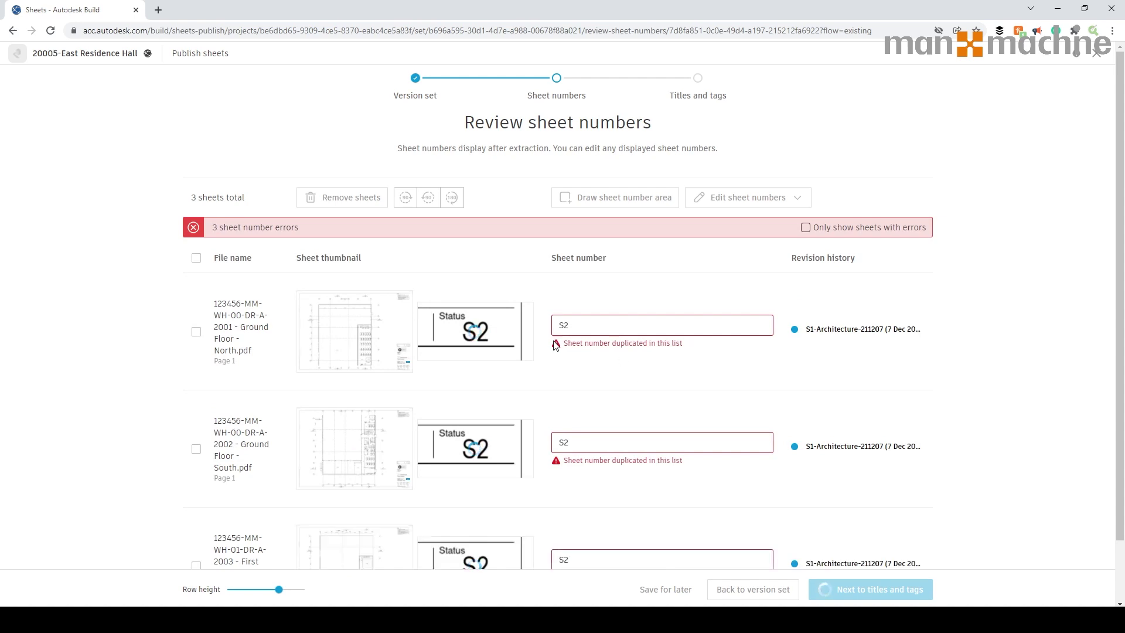
# Select all three S2-numbered sheets, compact the table rows, and start drawing the sheet number area
pyautogui.scroll(-2, 508, 375)
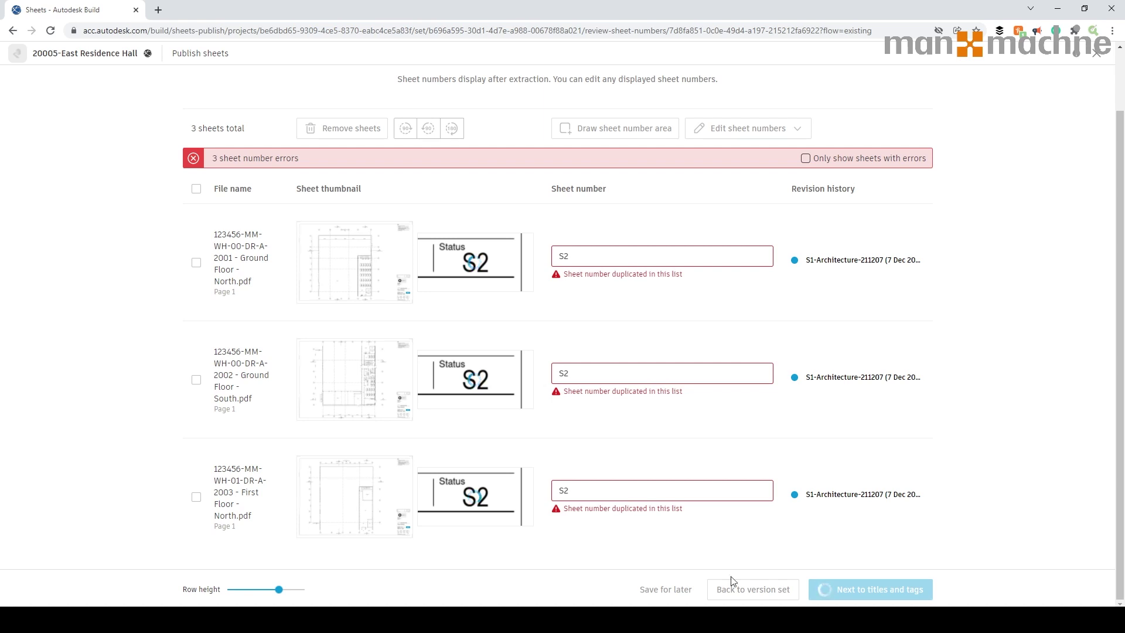
pyautogui.click(196, 262)
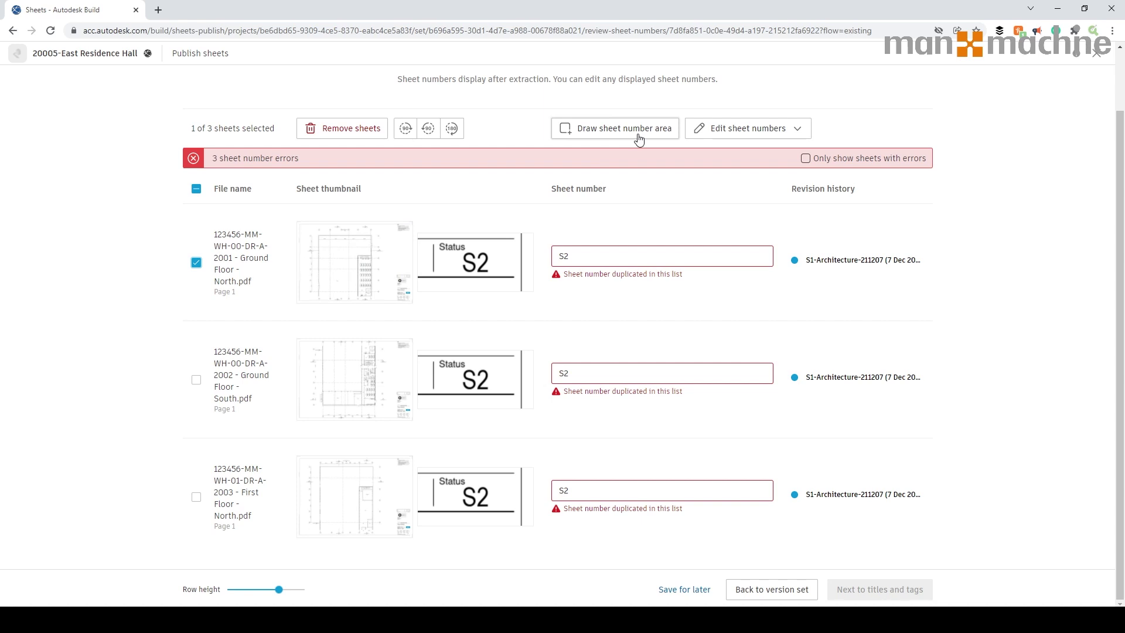
pyautogui.click(196, 188)
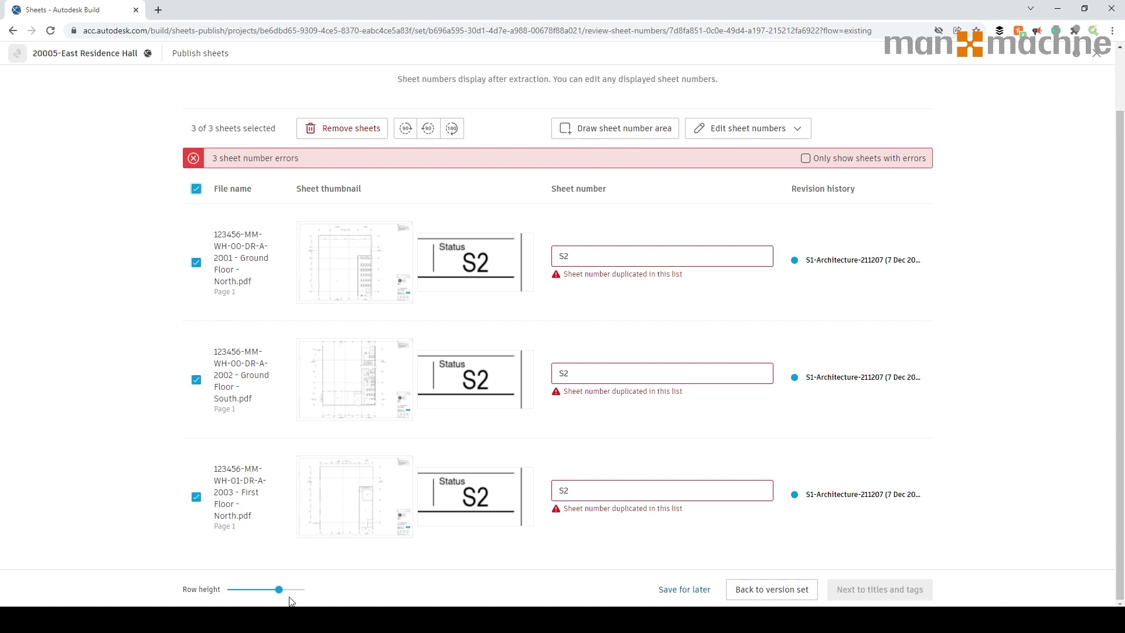
pyautogui.moveTo(279, 590); pyautogui.dragTo(244, 592)
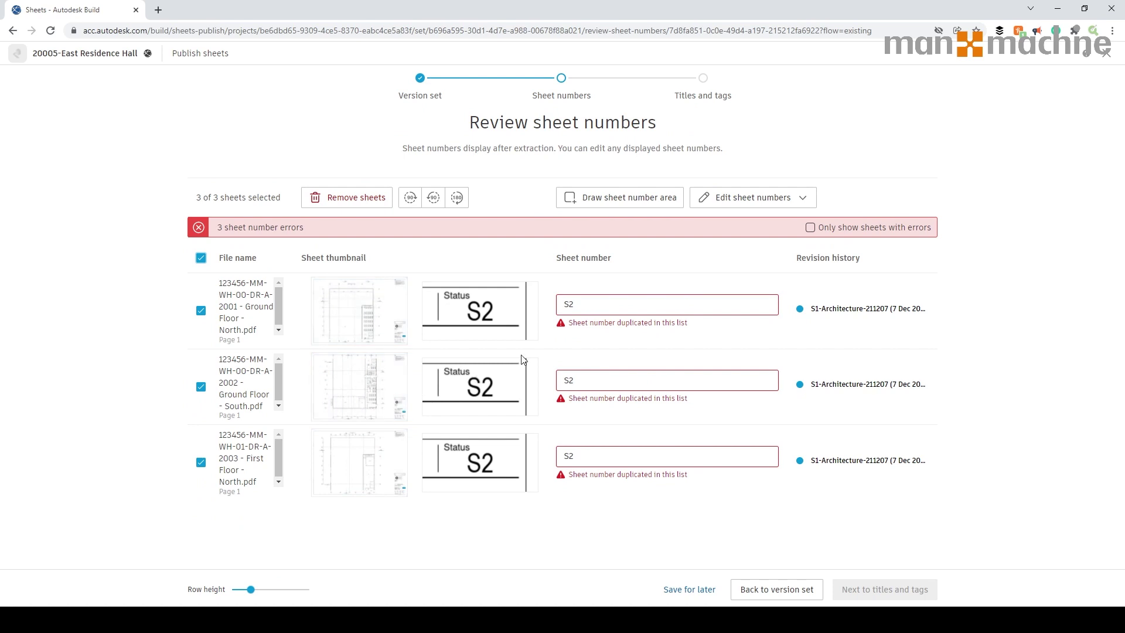
pyautogui.click(622, 201)
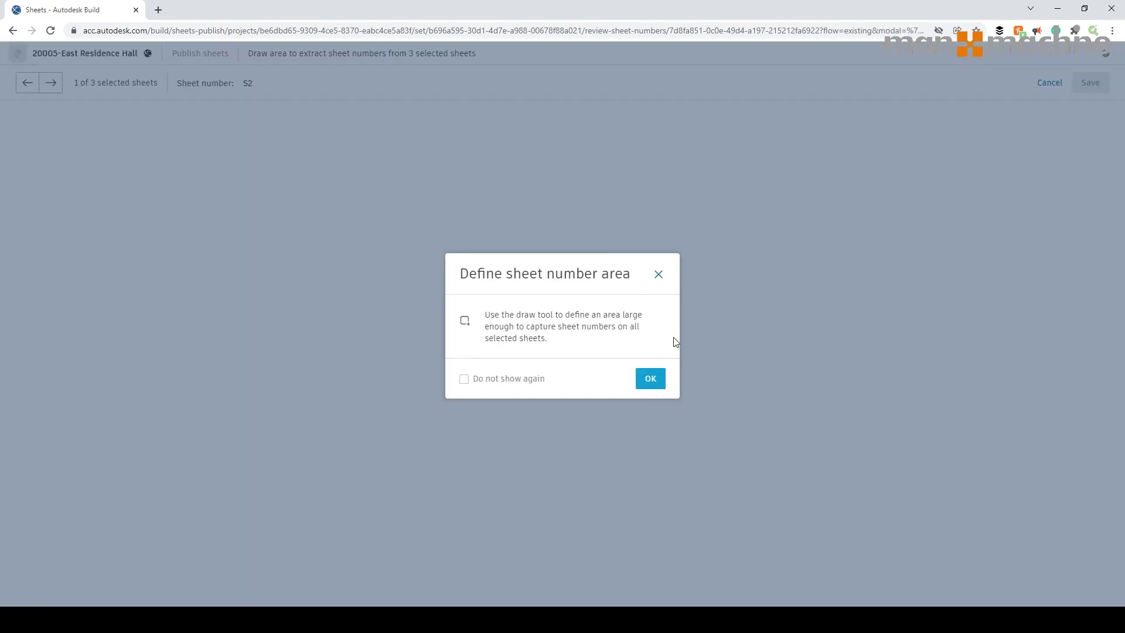
# Box the title block's Drawing No. value as the number area and apply it to all three sheets
pyautogui.click(650, 379)
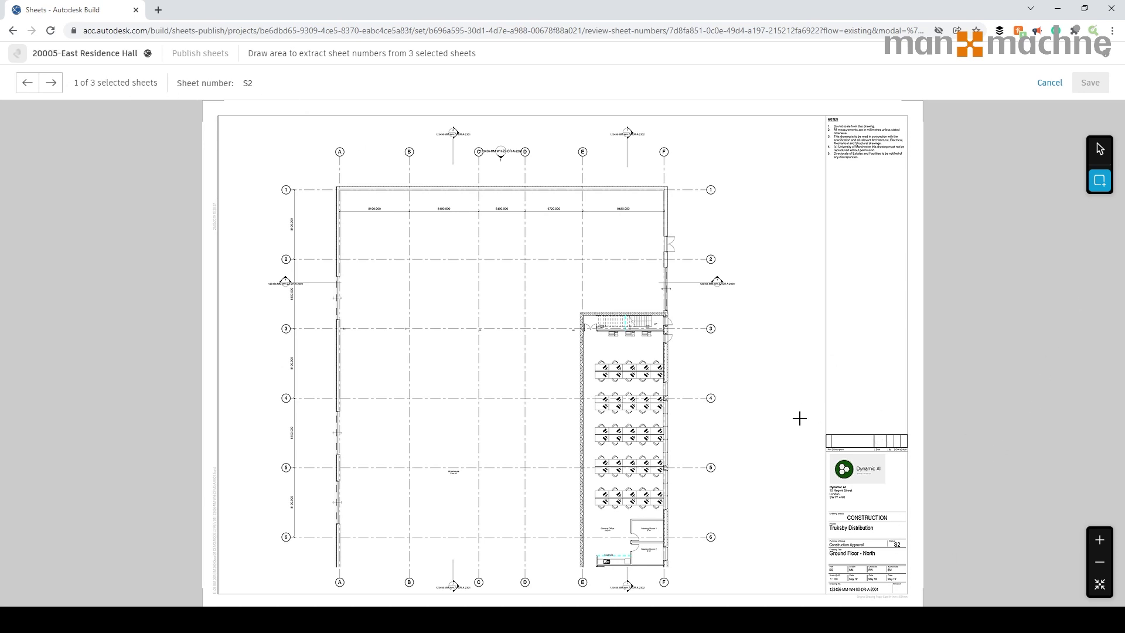
pyautogui.scroll(3, 911, 597)
pyautogui.scroll(5, 852, 534)
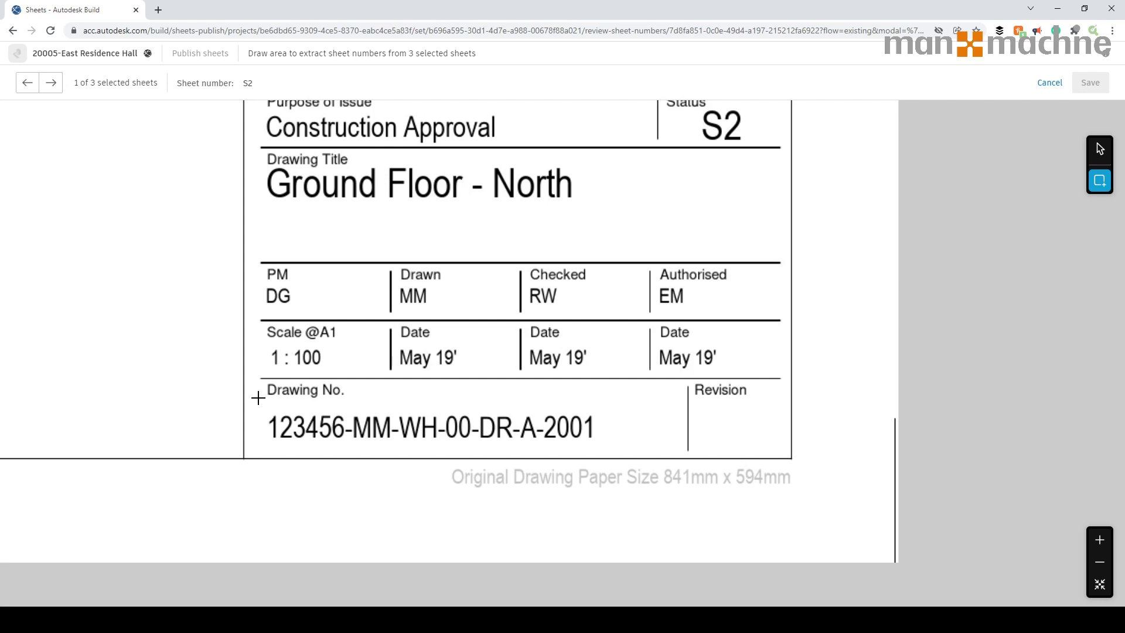
pyautogui.moveTo(258, 398)
pyautogui.mouseDown()
pyautogui.moveTo(326, 423)
pyautogui.moveTo(684, 455)
pyautogui.mouseUp()
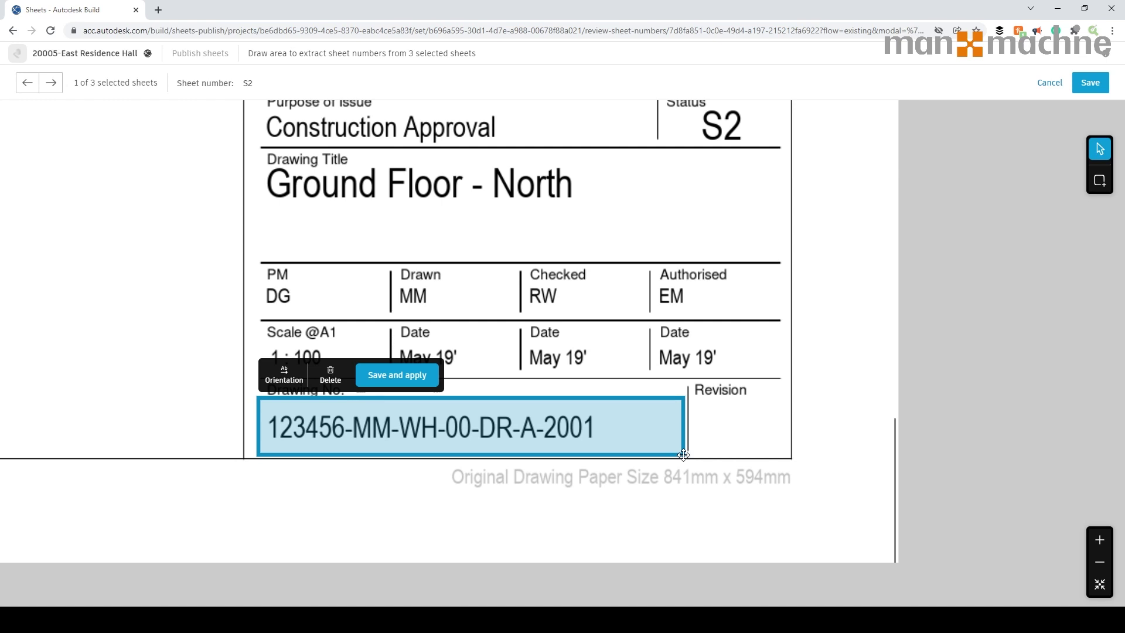
pyautogui.click(424, 373)
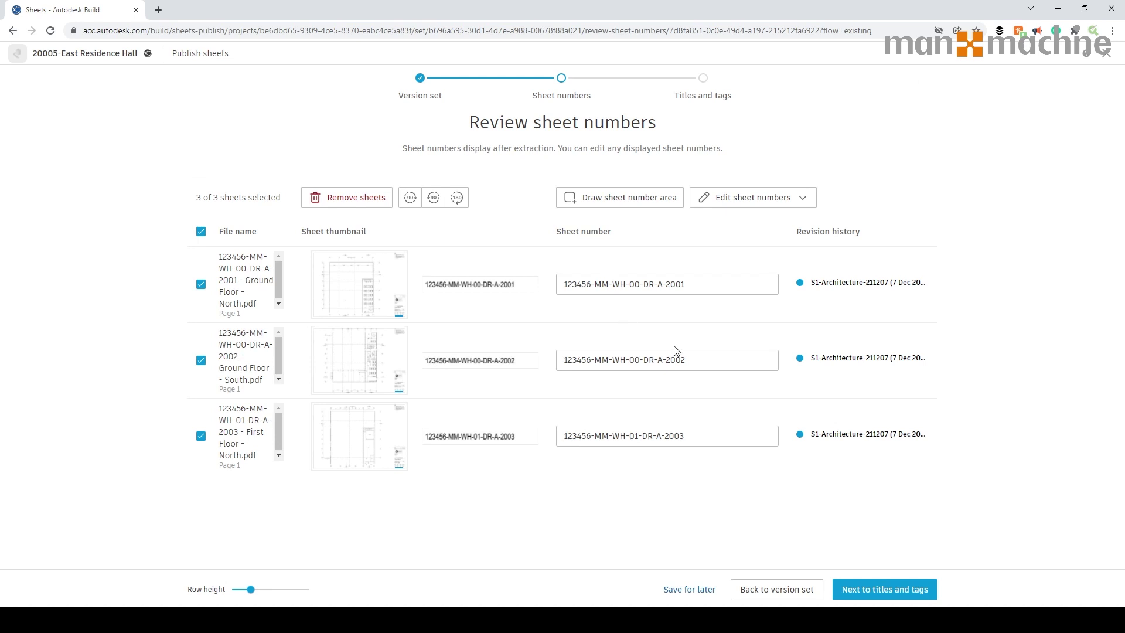
# At titles and tags, box each sheet's Drawing Title as the title area and apply it to all three
pyautogui.click(866, 596)
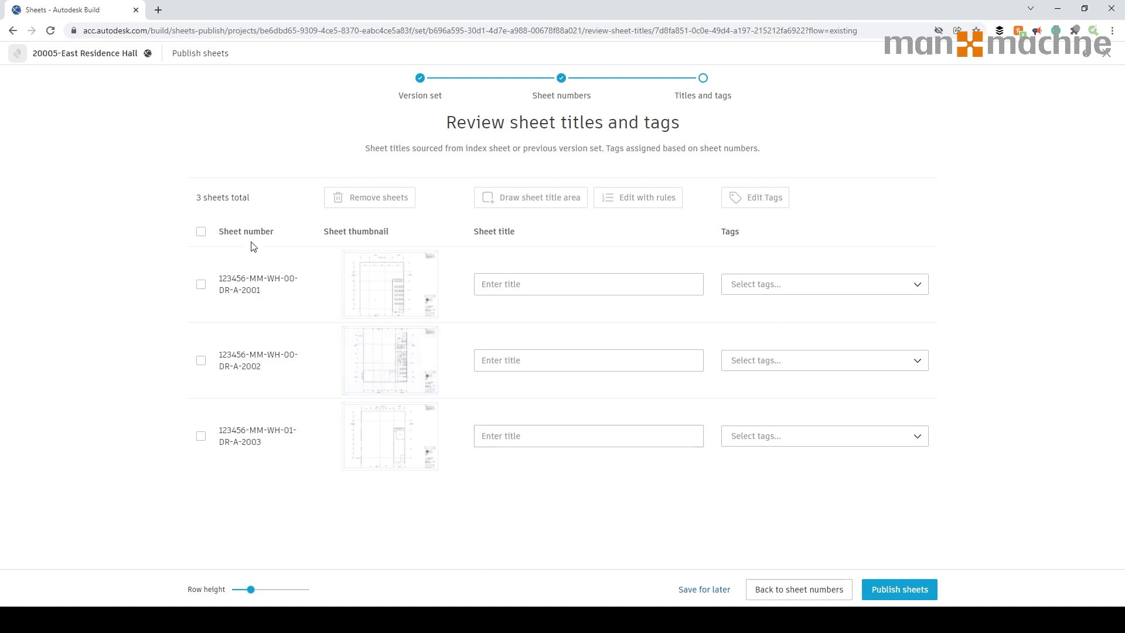
pyautogui.click(201, 232)
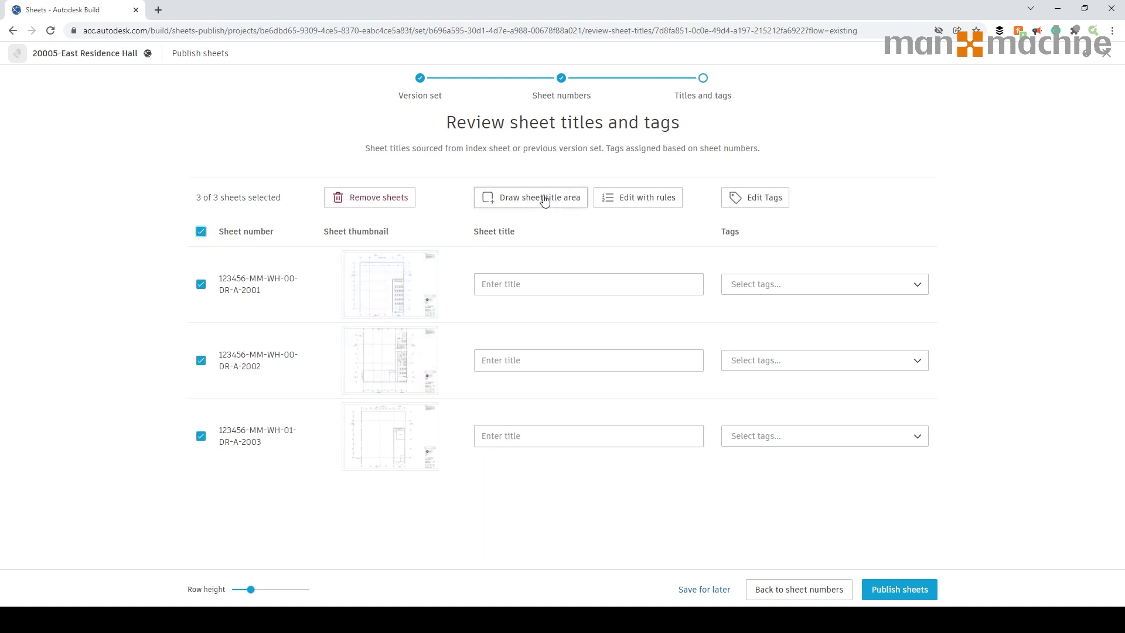
pyautogui.click(544, 199)
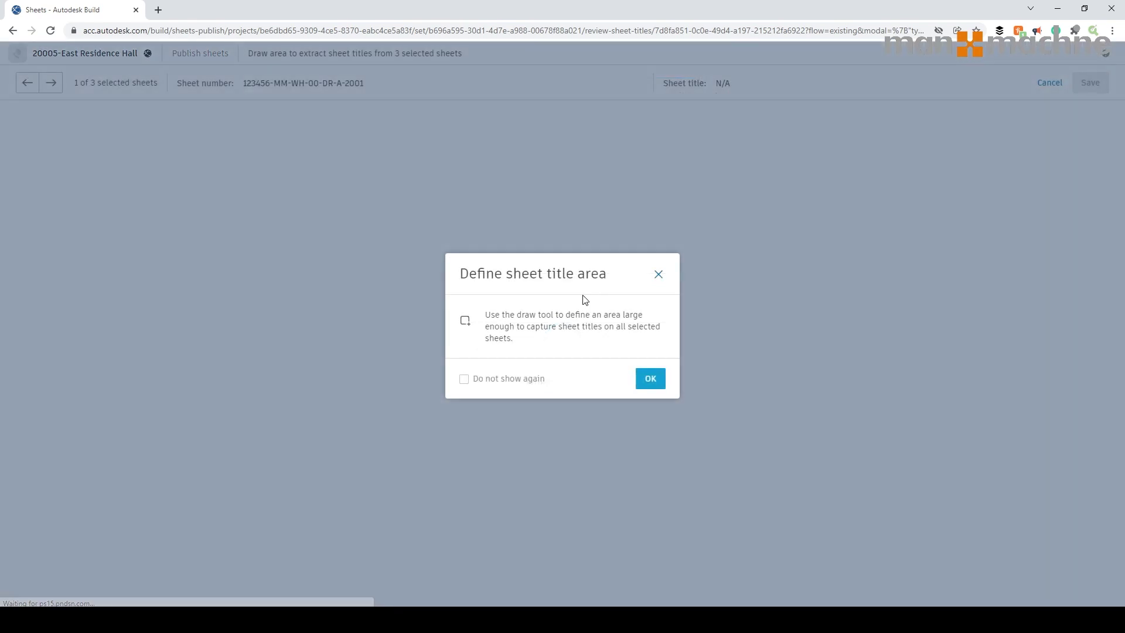
pyautogui.click(651, 380)
pyautogui.scroll(6, 795, 540)
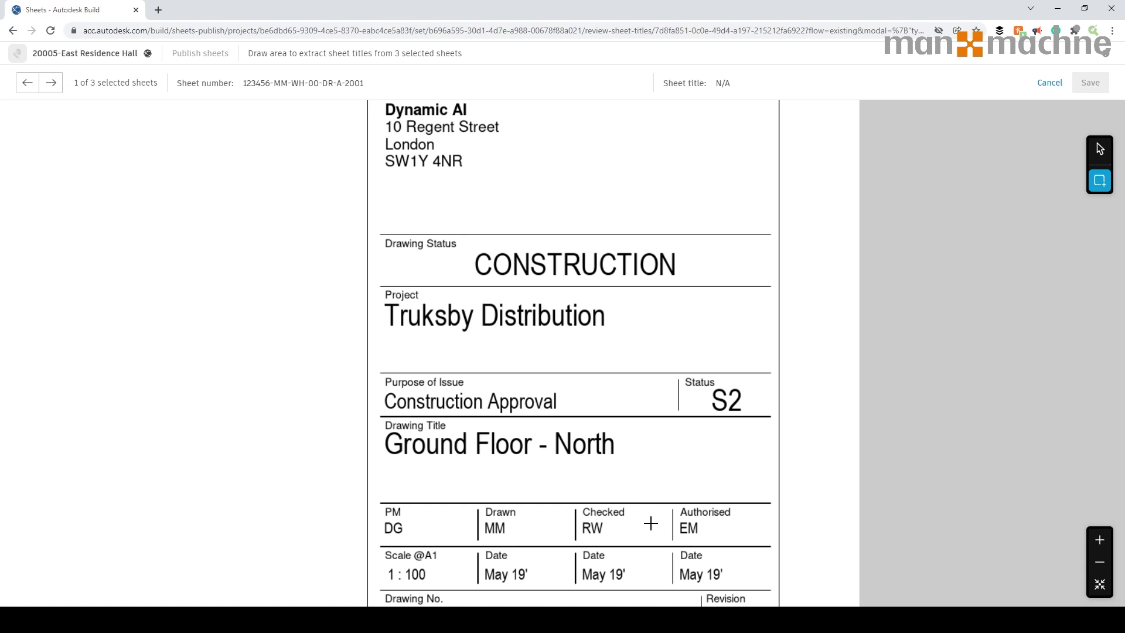
pyautogui.scroll(1, 650, 522)
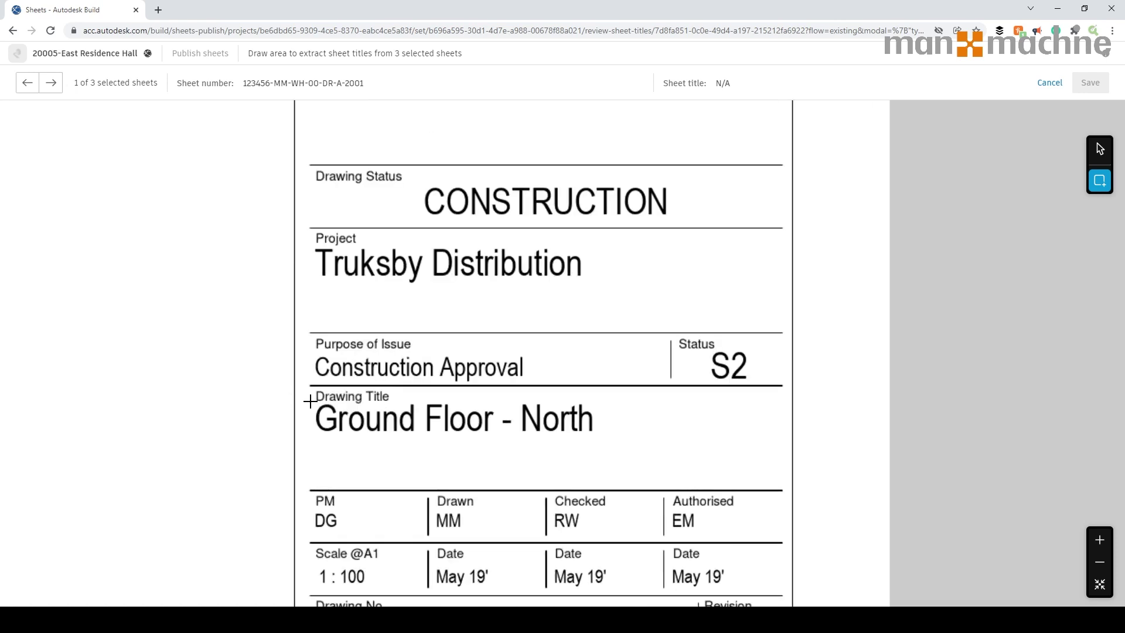
pyautogui.moveTo(310, 401)
pyautogui.mouseDown()
pyautogui.moveTo(703, 490)
pyautogui.moveTo(785, 487)
pyautogui.mouseUp()
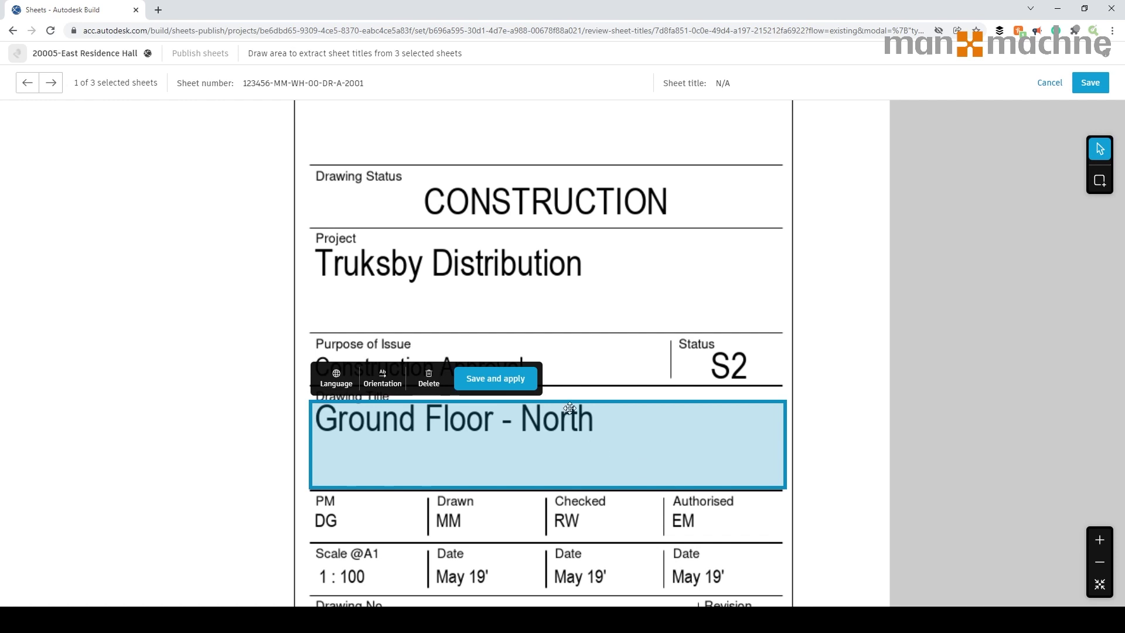
pyautogui.click(510, 380)
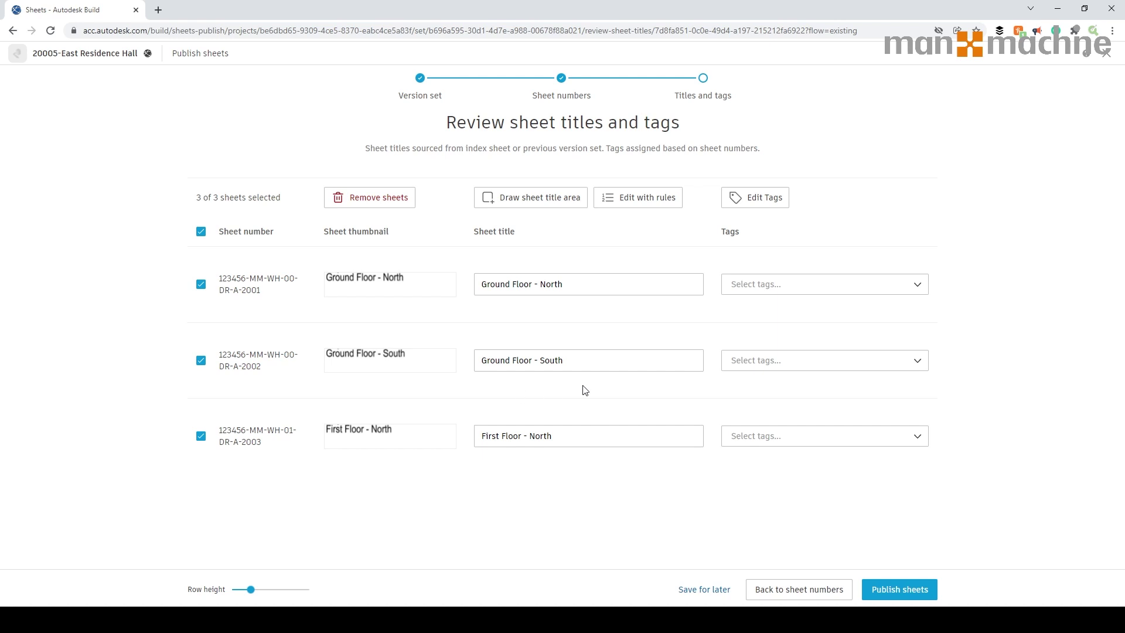
# Create an 'Architecture' tag and apply it to all three sheets
pyautogui.click(796, 287)
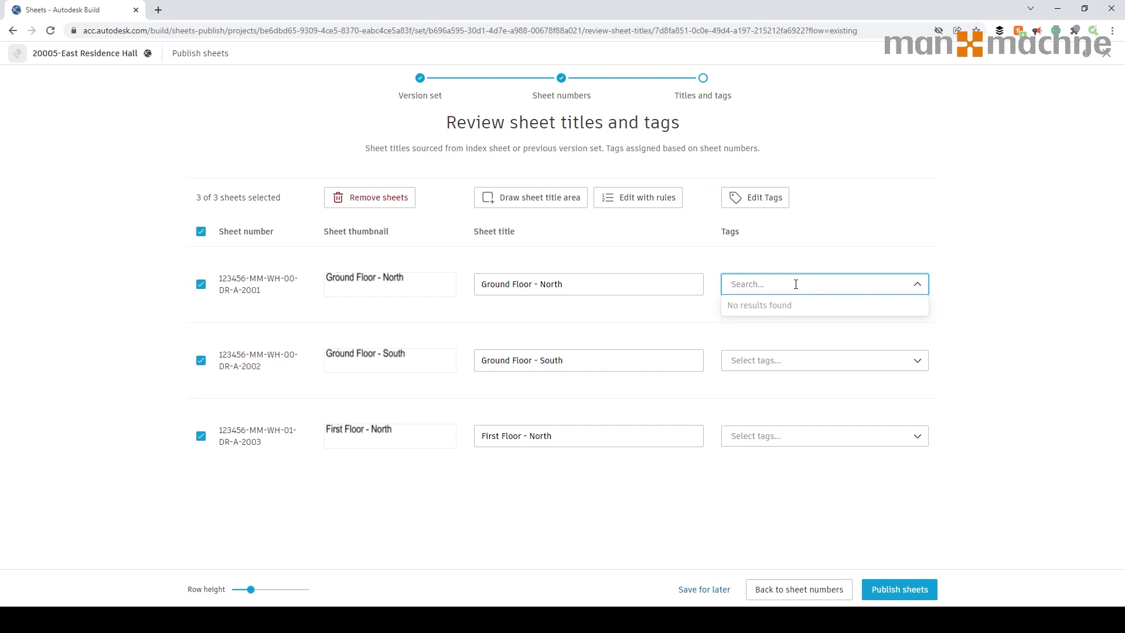
pyautogui.write('Architecture')
pyautogui.press('Return')
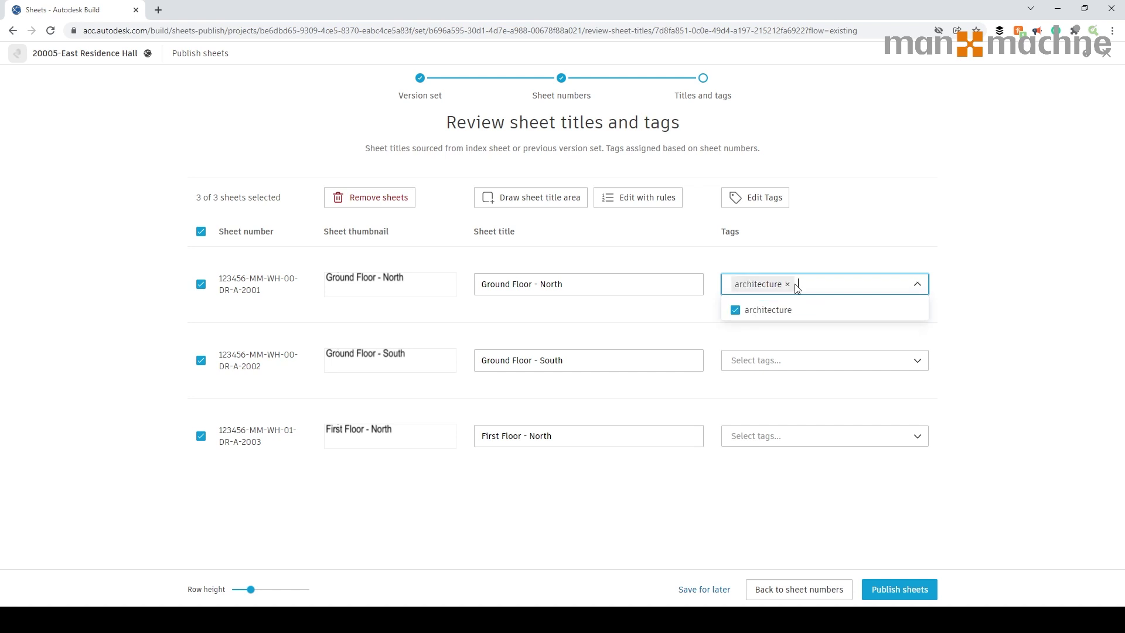
pyautogui.click(855, 262)
pyautogui.click(798, 364)
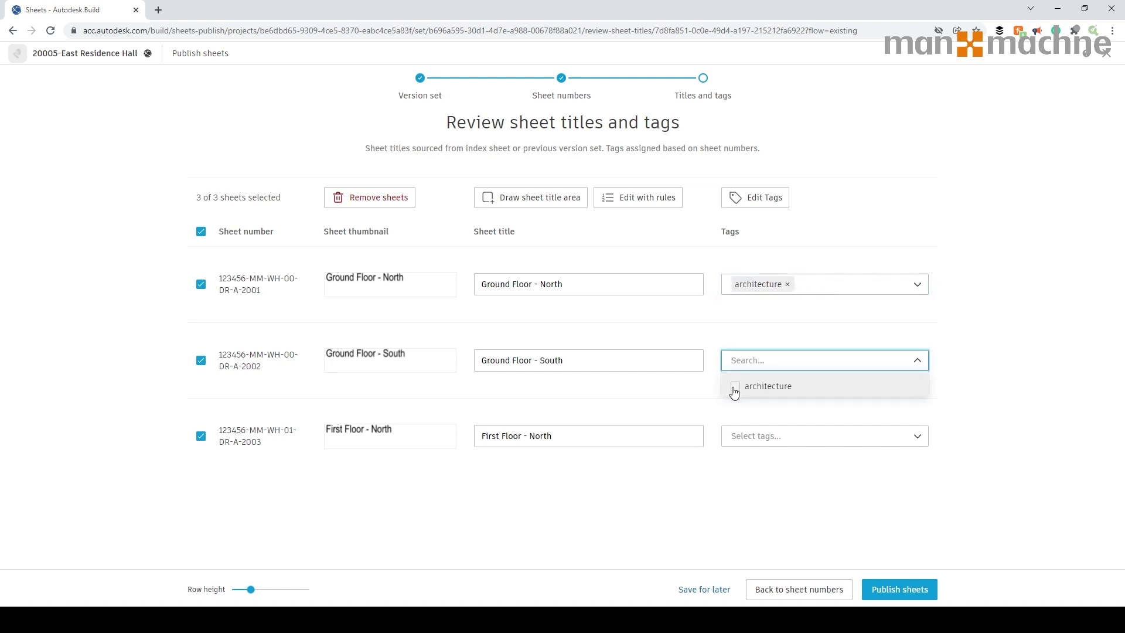
pyautogui.click(734, 387)
pyautogui.click(812, 440)
pyautogui.click(735, 462)
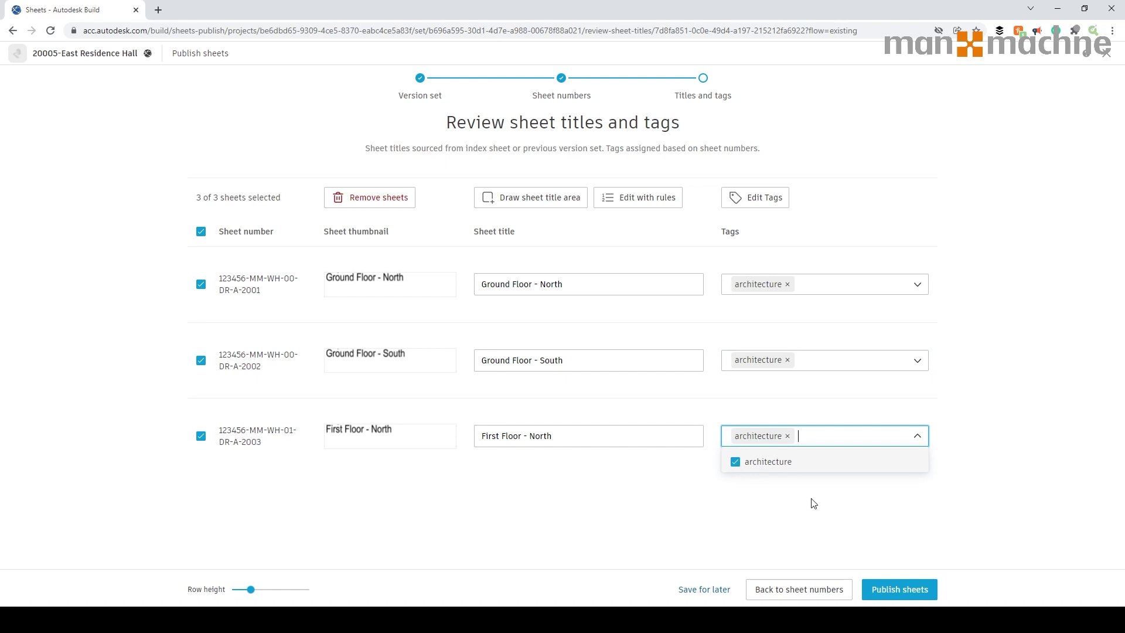
pyautogui.click(813, 503)
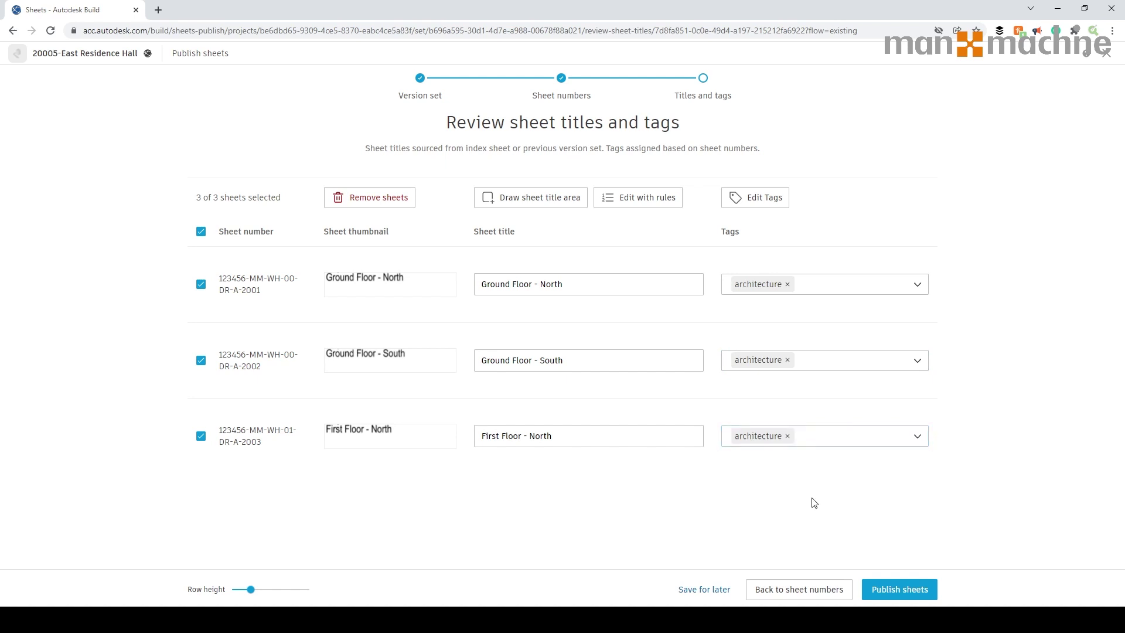
# Preview the bulk tag editor for the three sheets, then cancel without changes
pyautogui.click(757, 198)
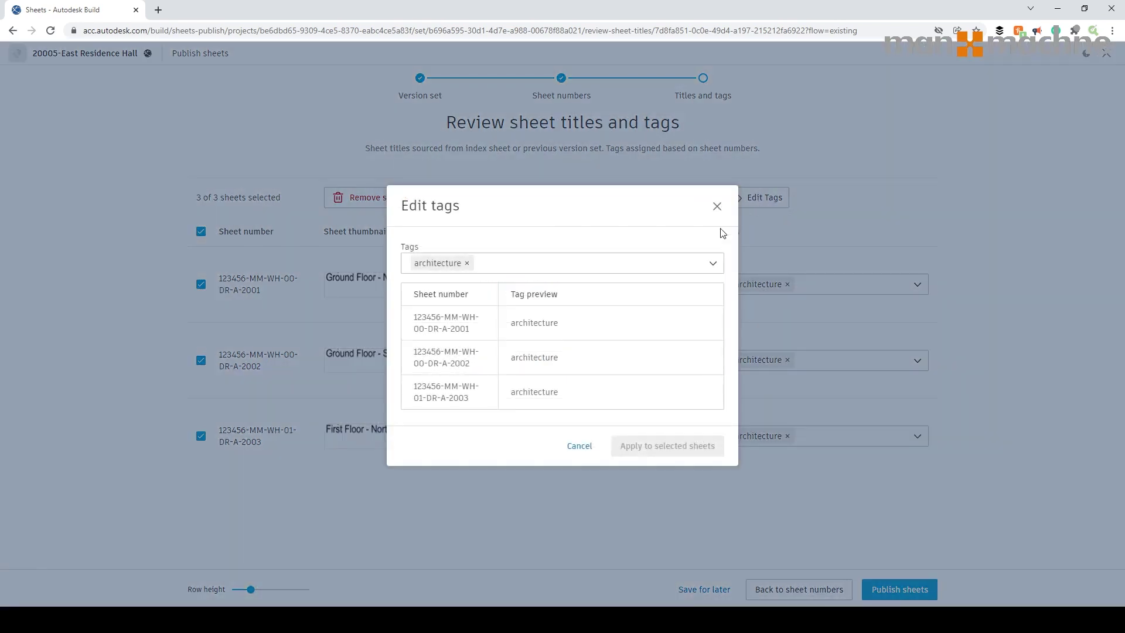
pyautogui.click(710, 263)
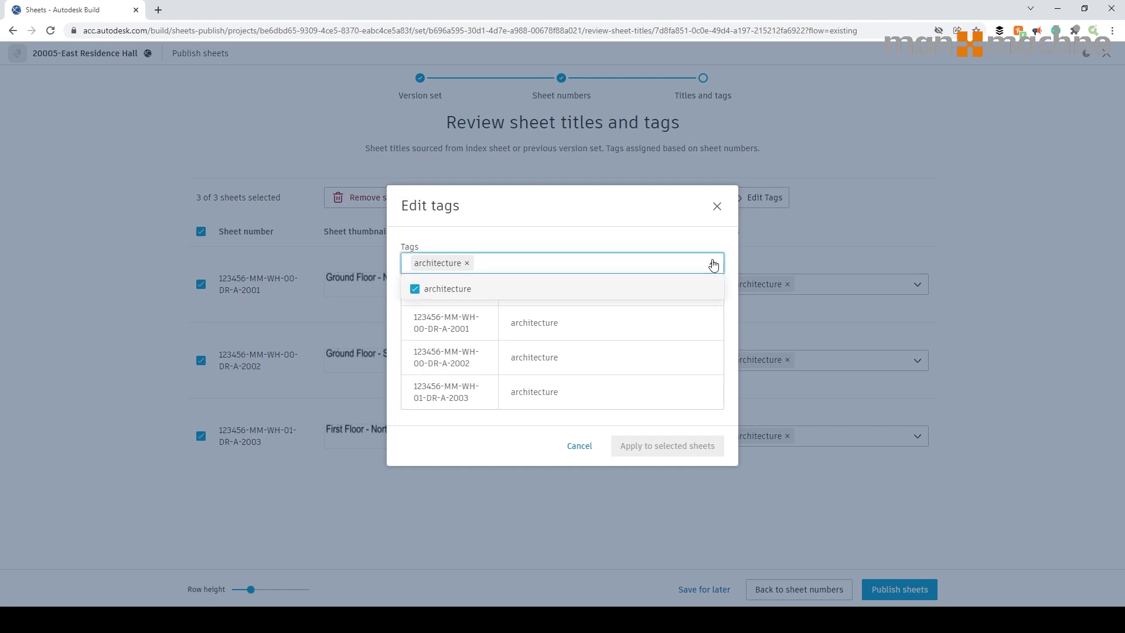
pyautogui.click(638, 241)
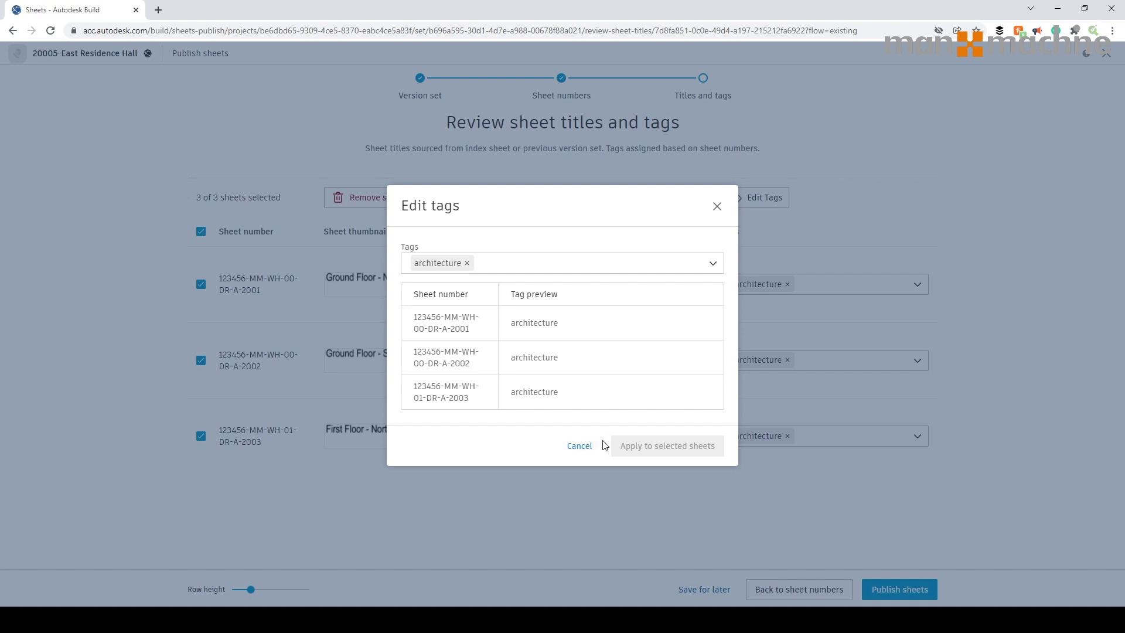
pyautogui.click(577, 448)
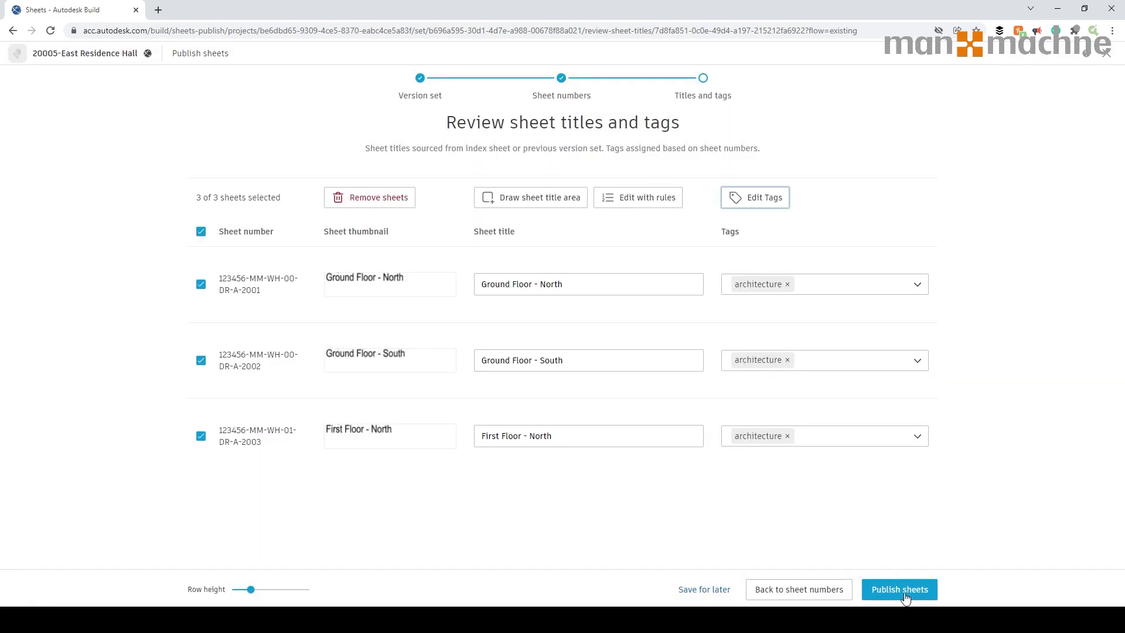
# Publish the three tagged sheets and view them in the Sheets list without the filter panel
pyautogui.click(904, 593)
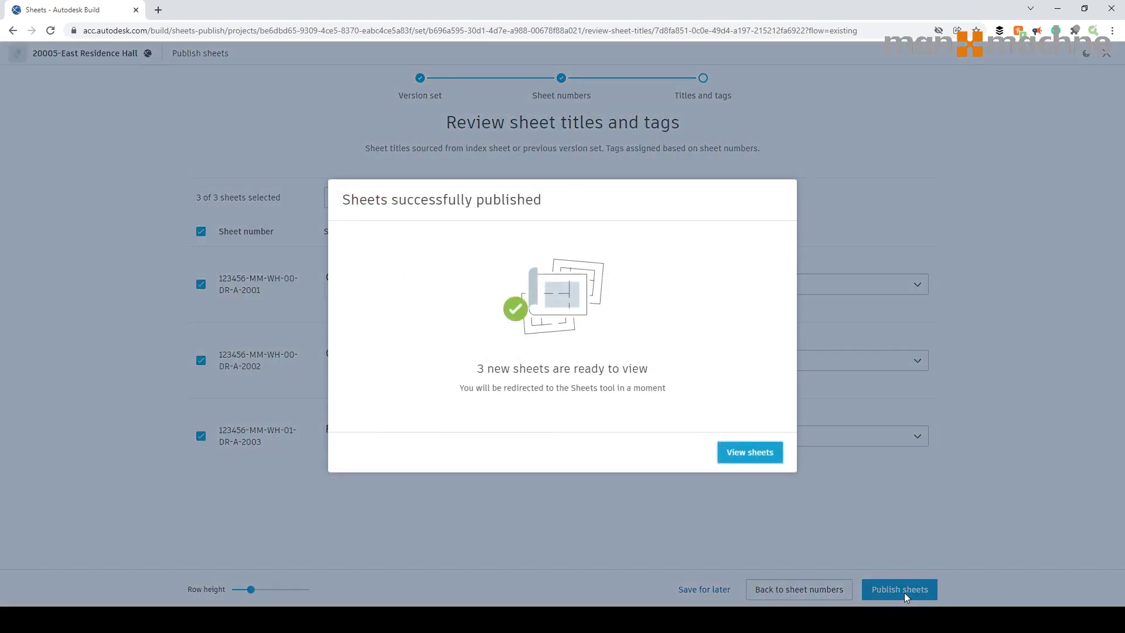
pyautogui.click(750, 450)
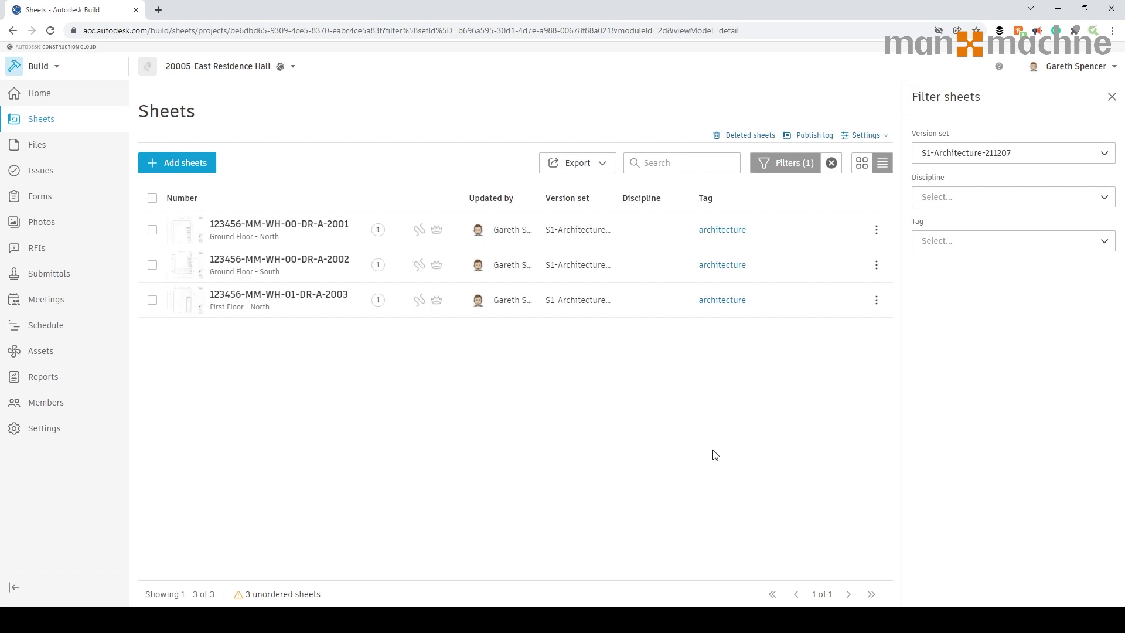
pyautogui.click(1111, 96)
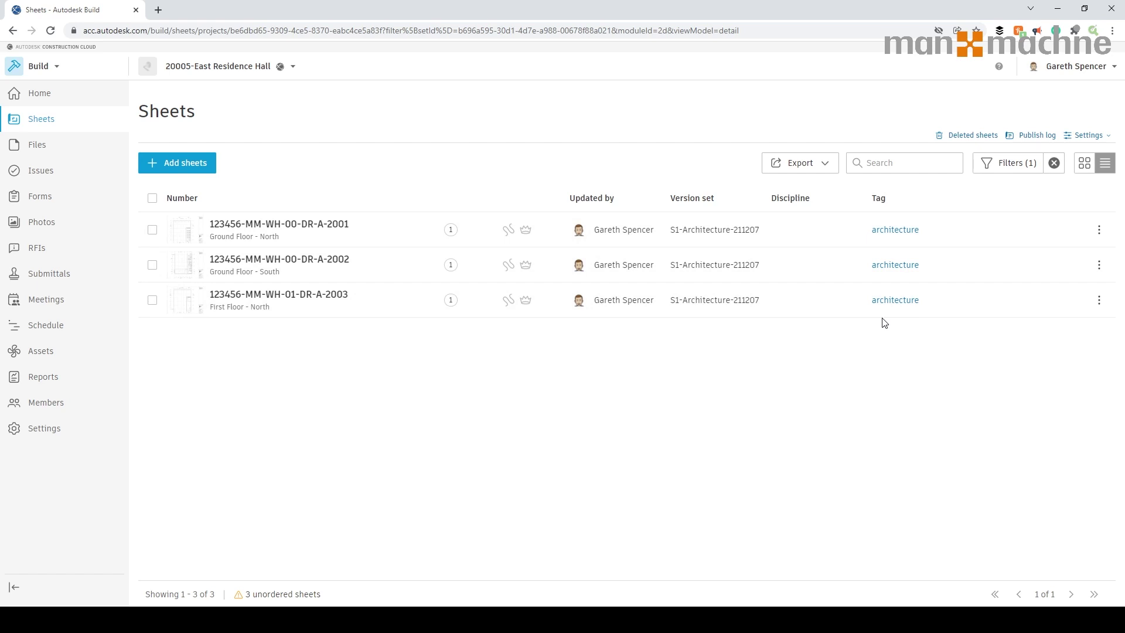
# Review the Ground Floor - North sheet's details in the Edit Sheets panel, then close it
pyautogui.click(1098, 231)
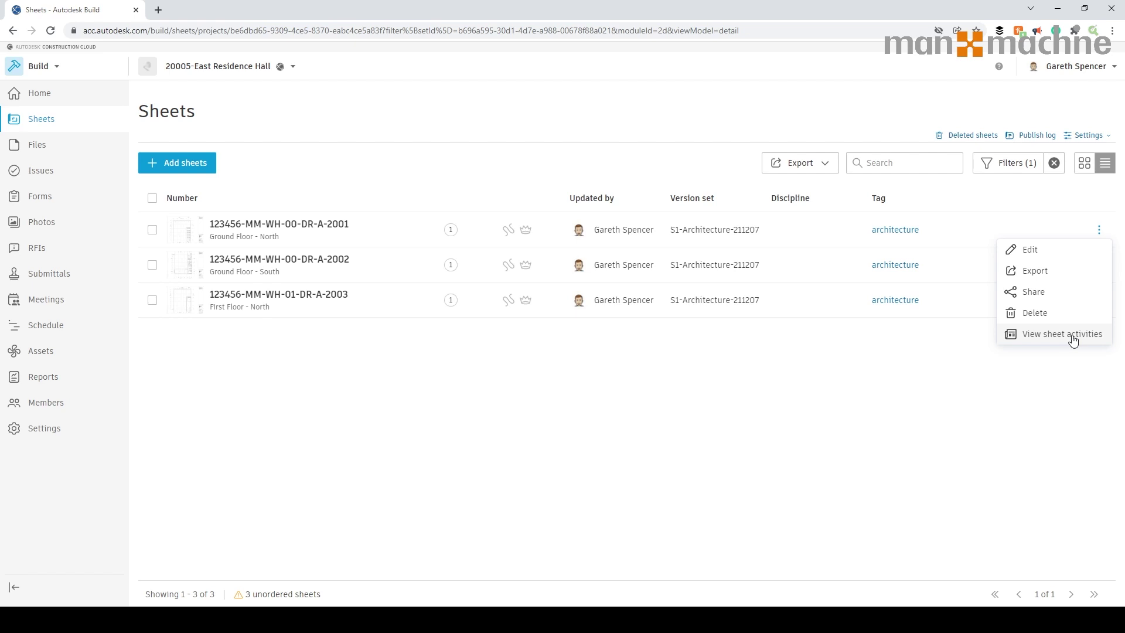
pyautogui.click(1022, 250)
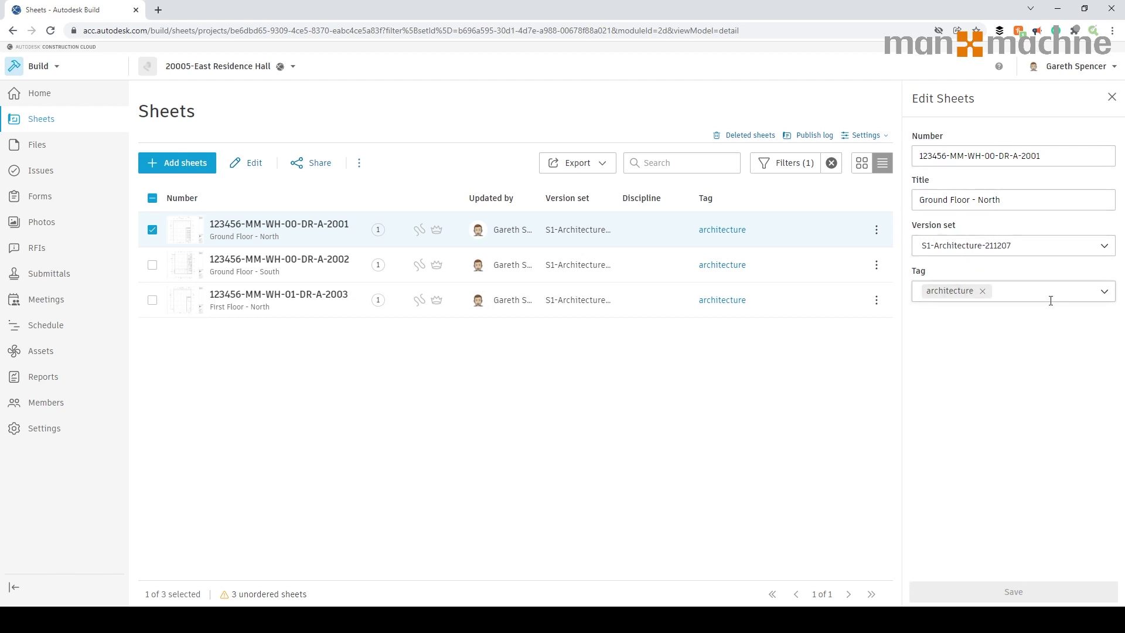
pyautogui.click(1111, 97)
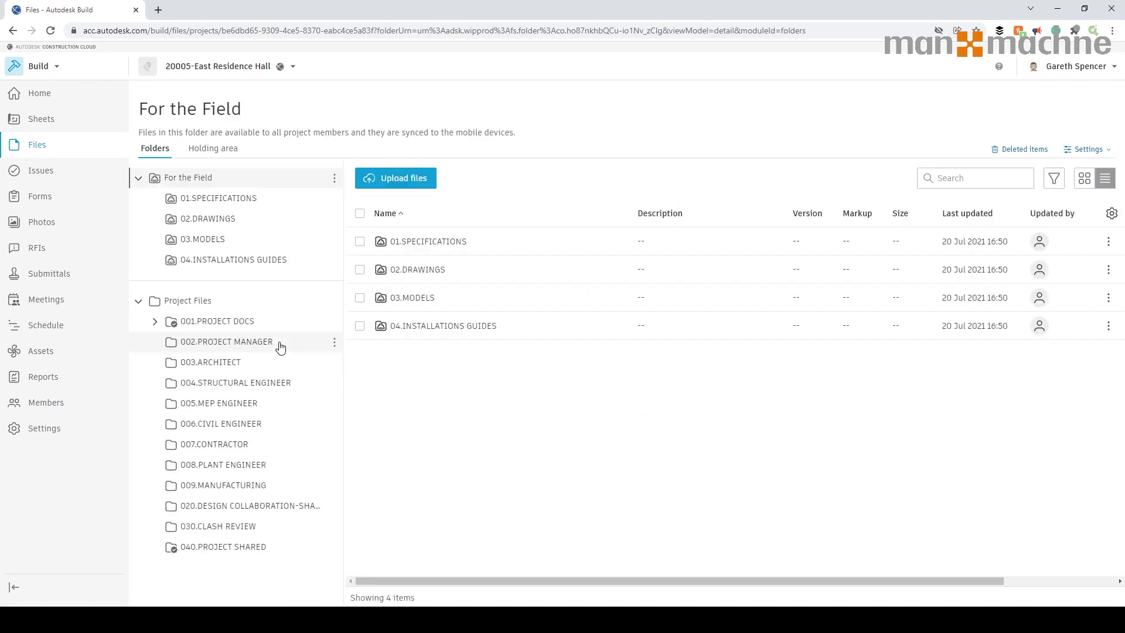
# Publish the First Floor - South, Roof Plan - North and Roof Plan - South PDFs from 003.ARCHITECT
pyautogui.click(237, 364)
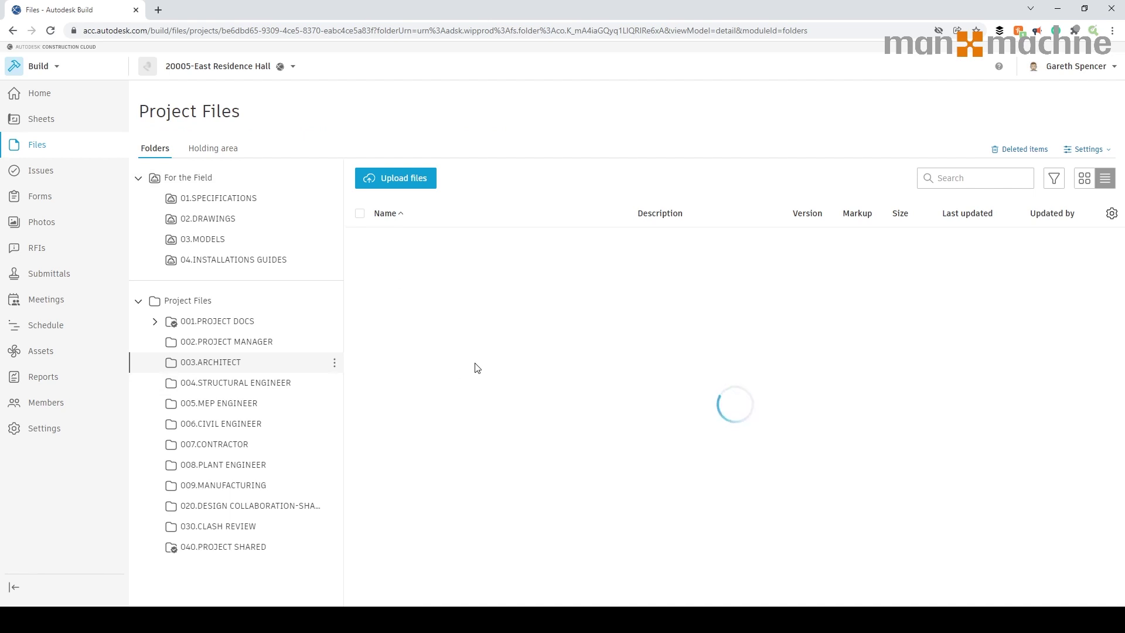
pyautogui.click(360, 325)
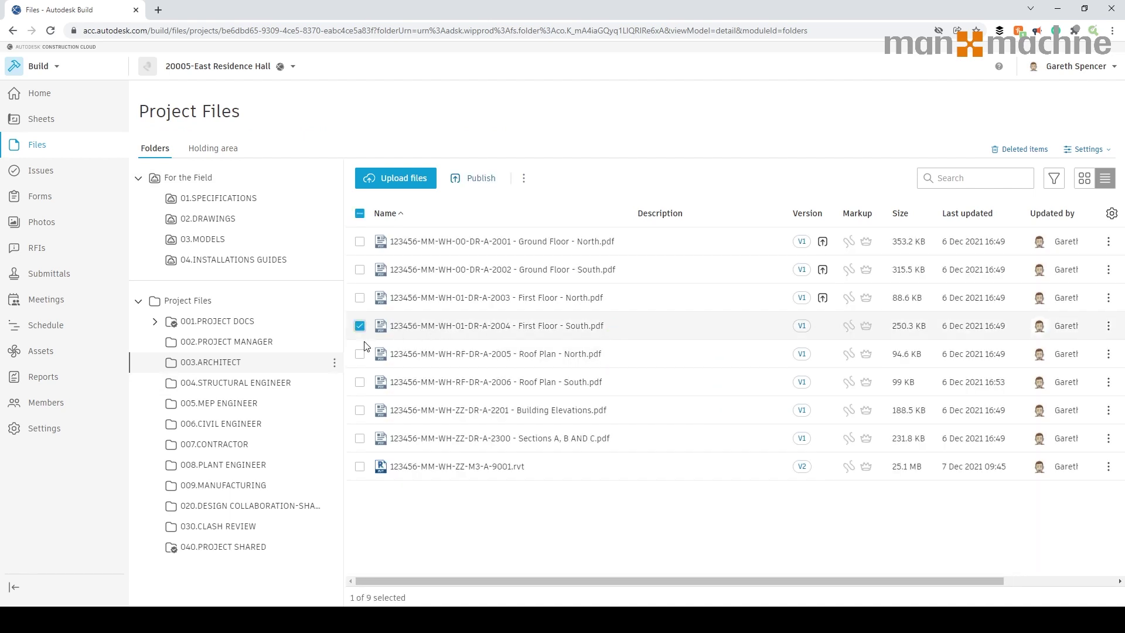
pyautogui.click(360, 354)
pyautogui.click(360, 383)
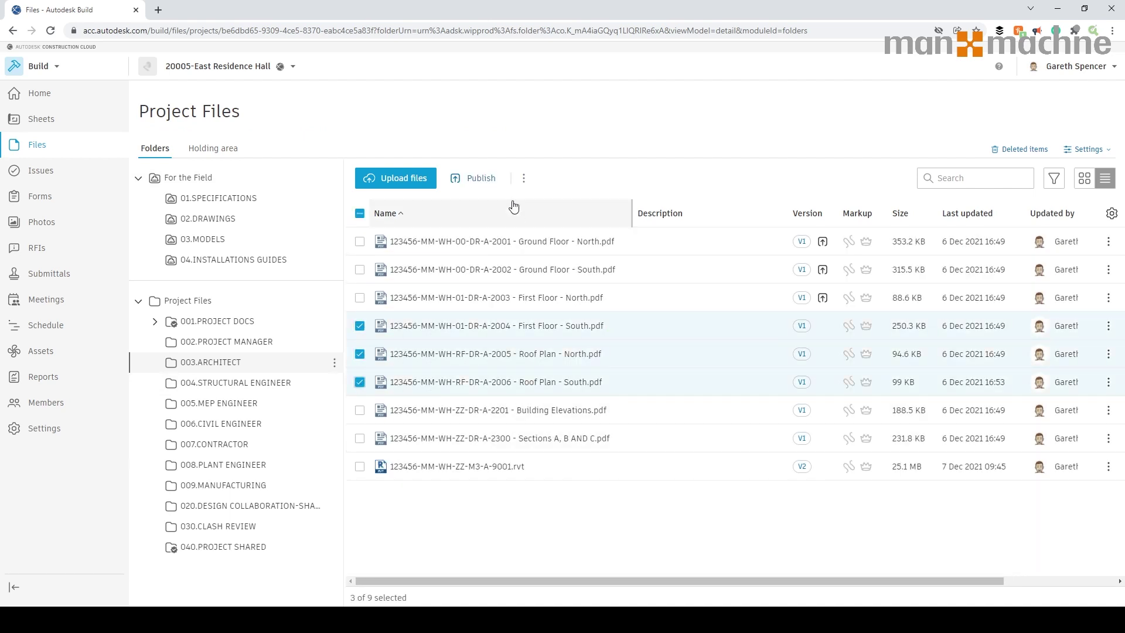
pyautogui.click(474, 176)
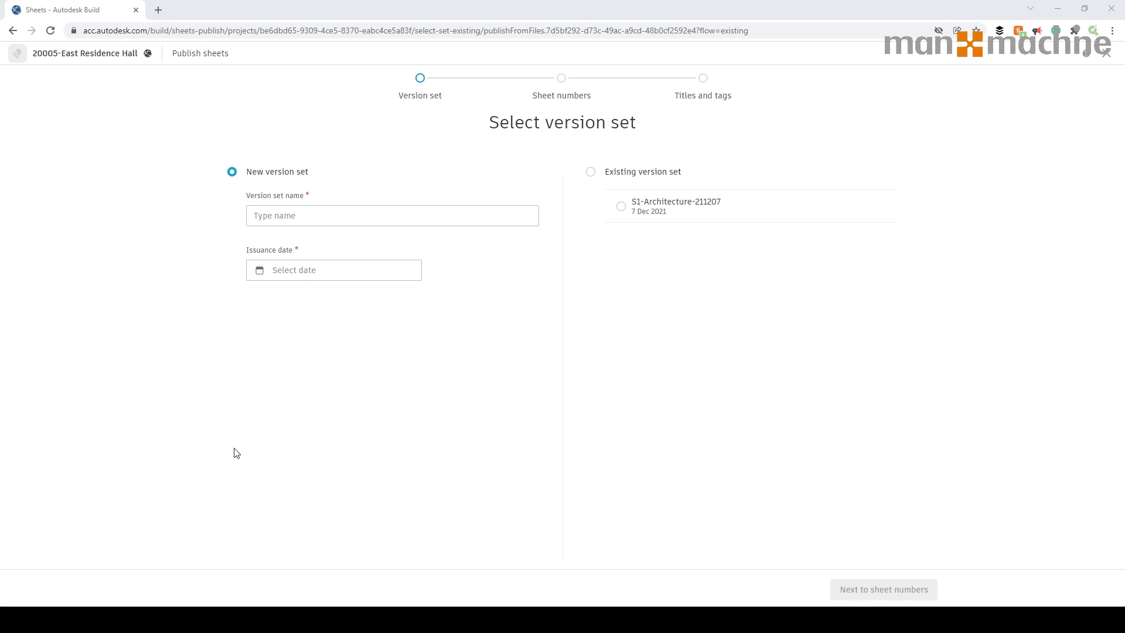
# Add them to existing version set S1-Architecture-211207 and continue to sheet numbers
pyautogui.click(622, 208)
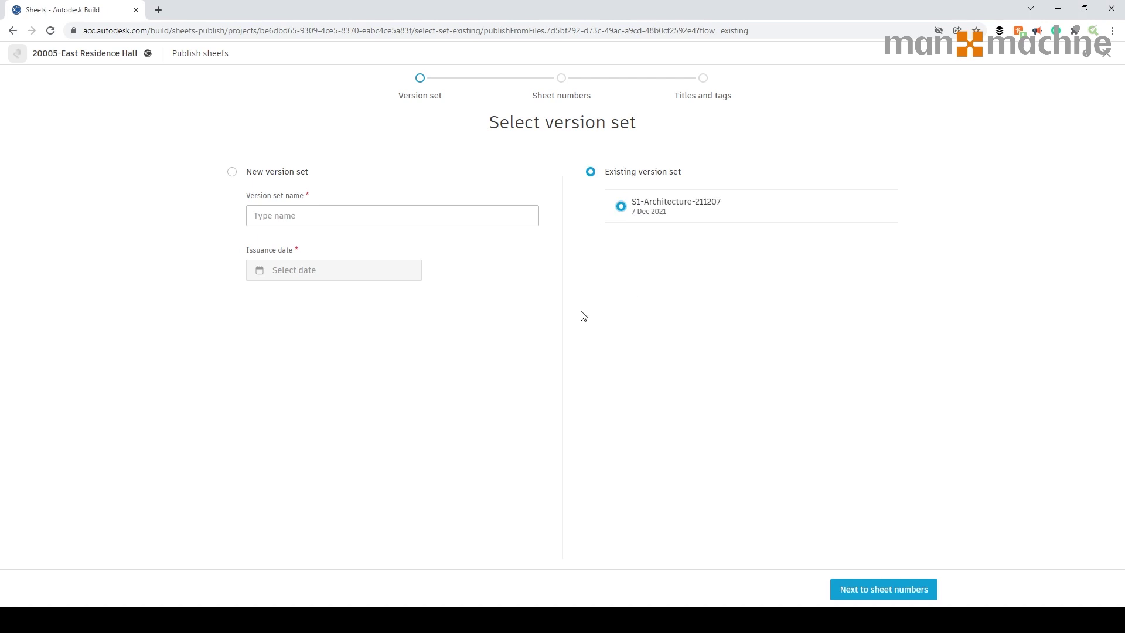
pyautogui.click(869, 598)
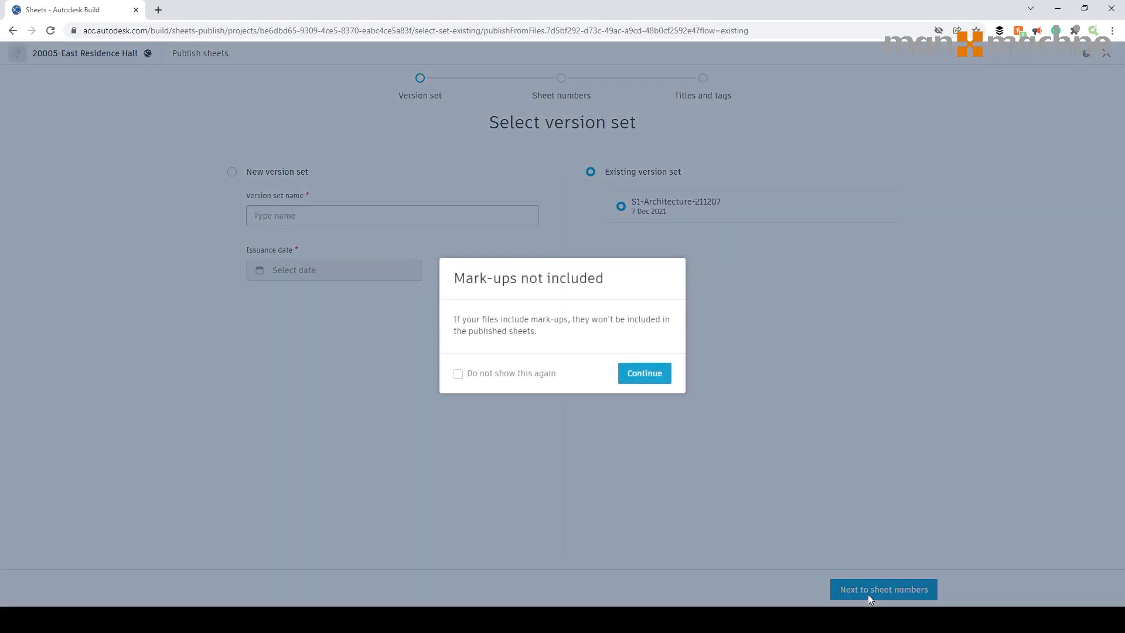
pyautogui.click(645, 374)
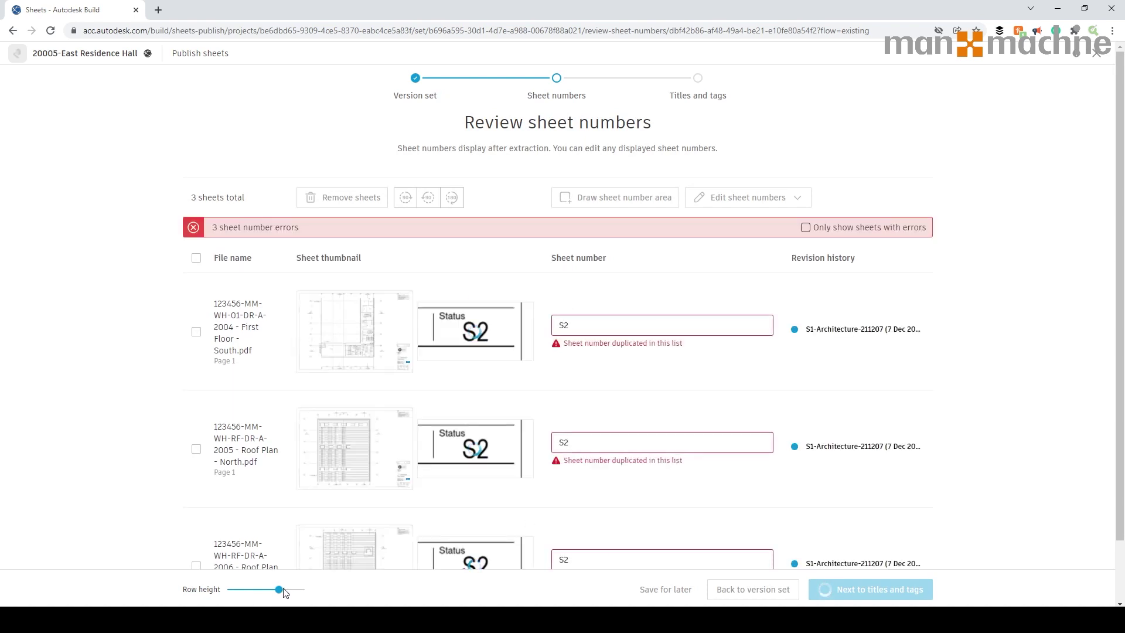
# Select all three sheets and use their file names as sheet numbers
pyautogui.click(248, 589)
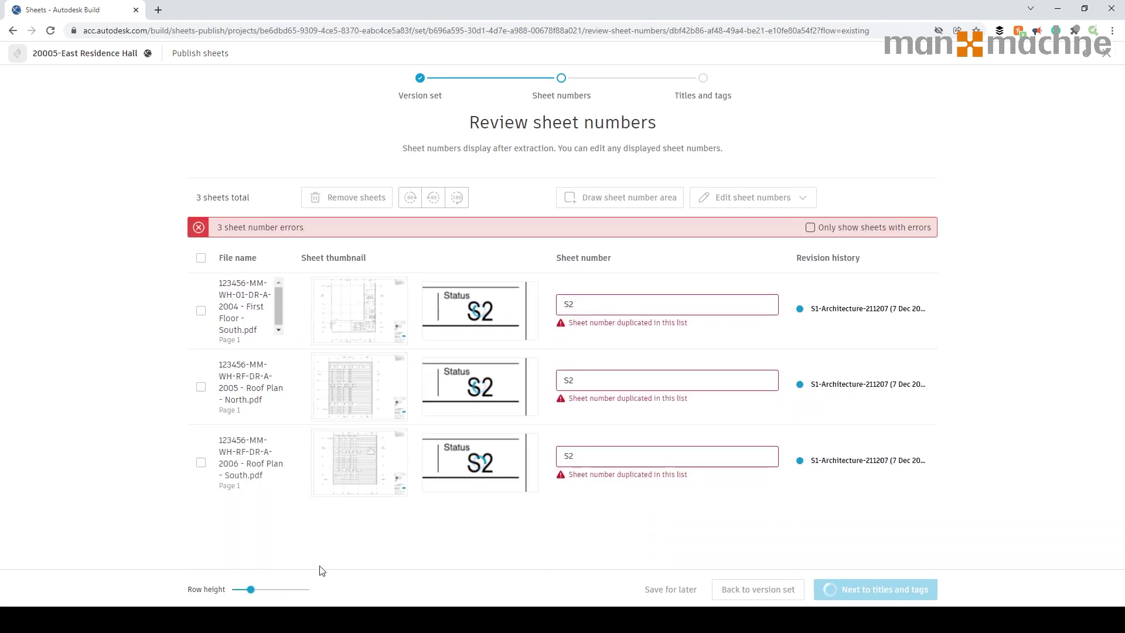
pyautogui.click(201, 258)
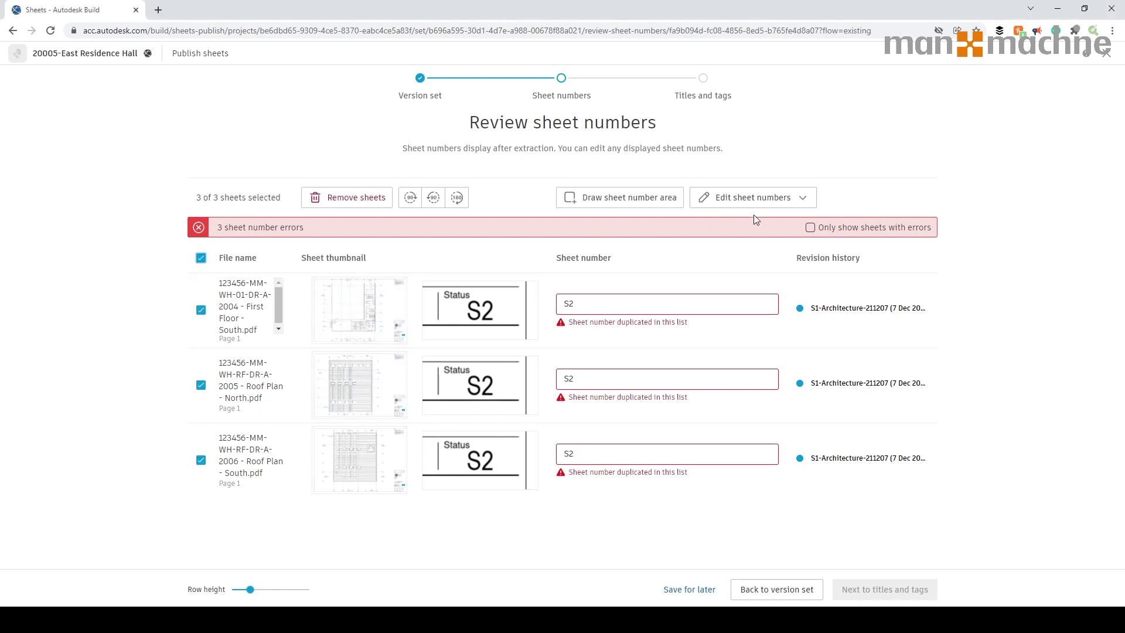
pyautogui.click(741, 202)
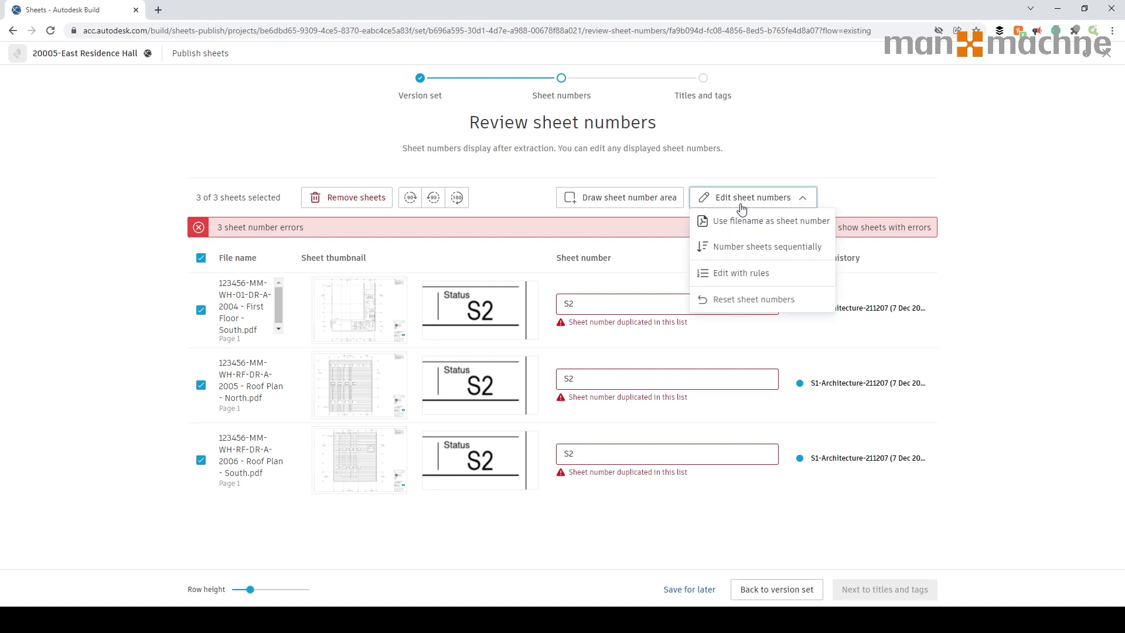
pyautogui.click(795, 232)
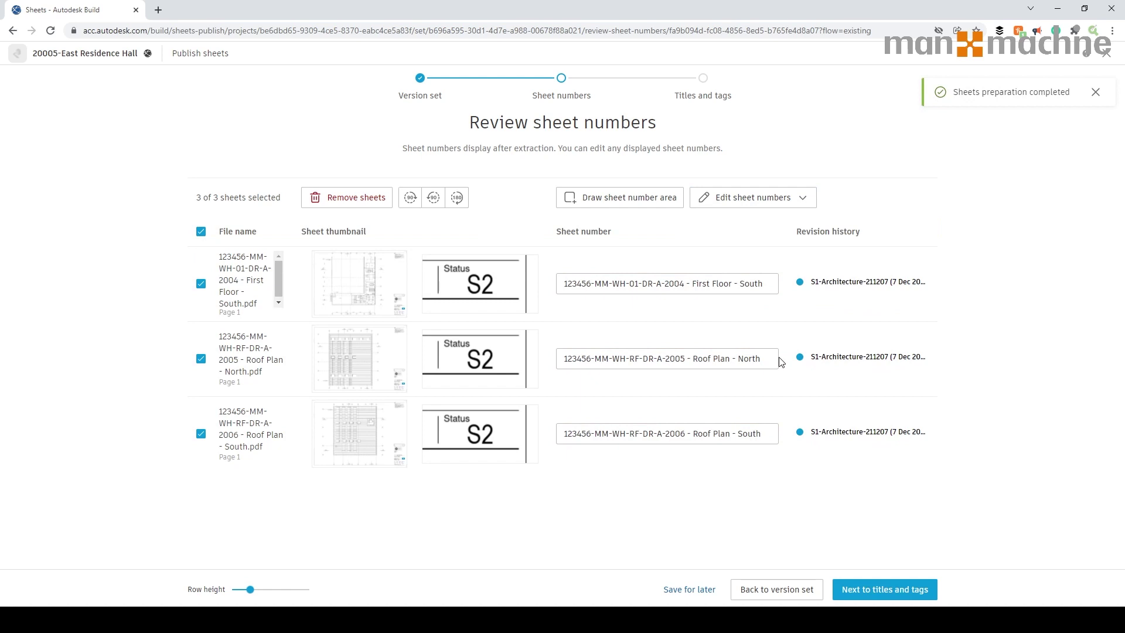
# Trim the title text from the numbers, leaving ...-A-2004, ...-A-2005 and ...-A-2006
pyautogui.moveTo(687, 284); pyautogui.dragTo(812, 284)
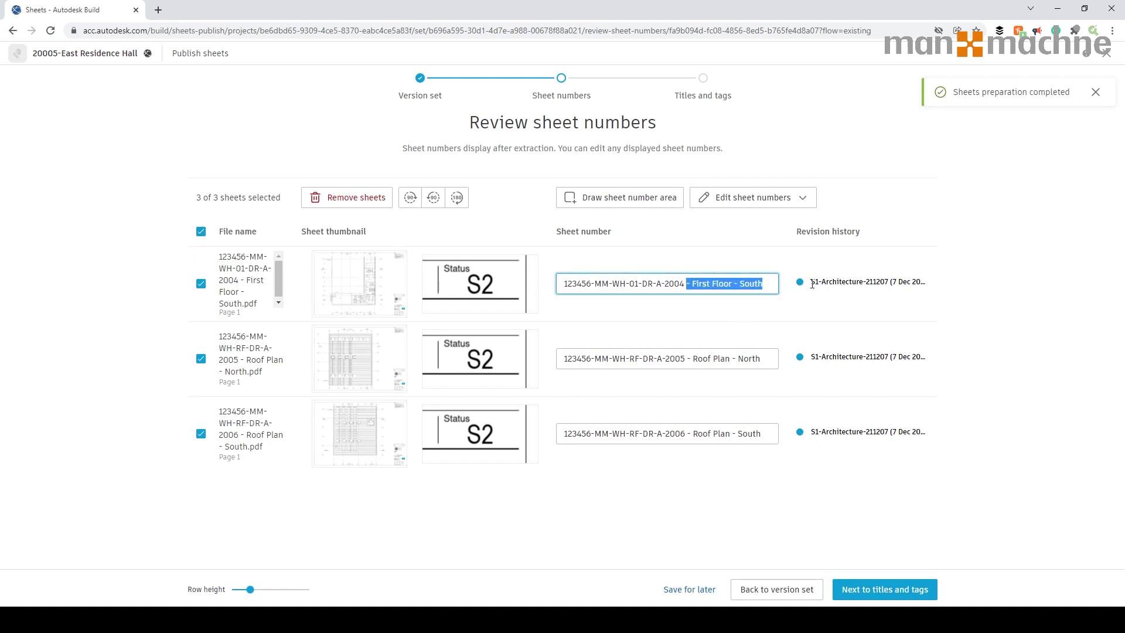
pyautogui.press('BackSpace')
pyautogui.moveTo(687, 359); pyautogui.dragTo(777, 358)
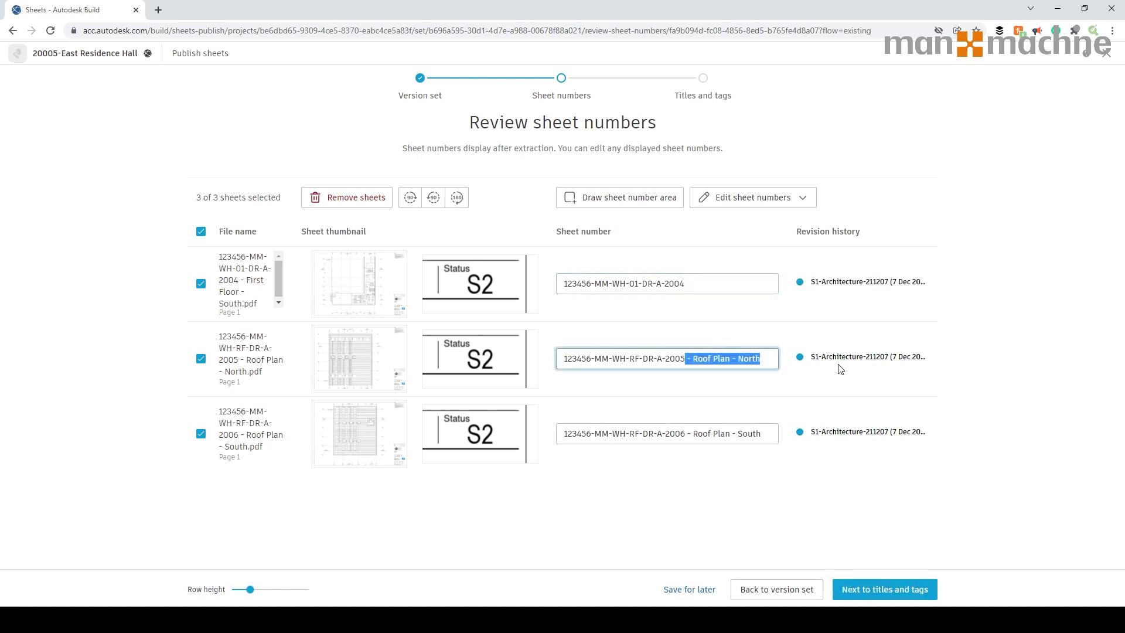
pyautogui.press('BackSpace')
pyautogui.moveTo(682, 433); pyautogui.dragTo(774, 434)
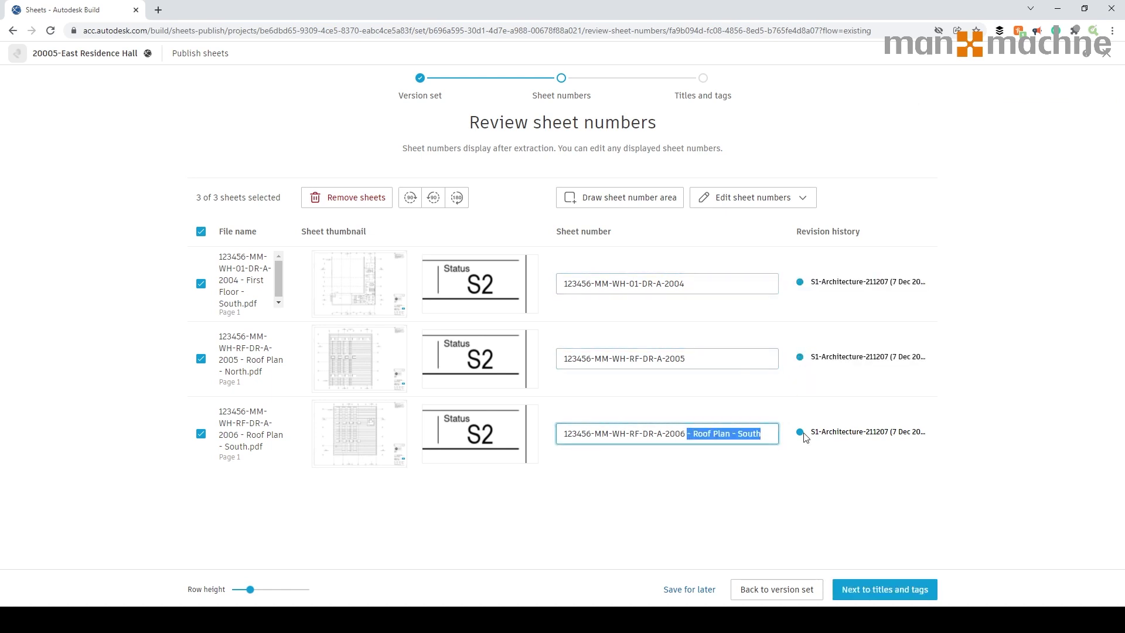
pyautogui.press('BackSpace')
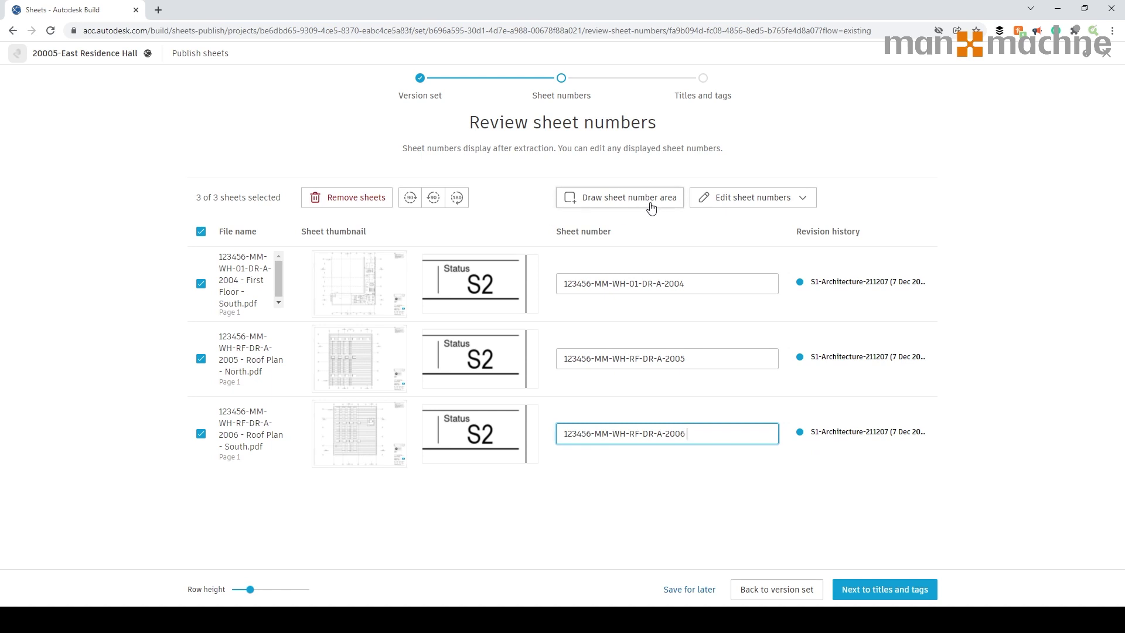
# Close the sheet number options and continue to the titles and tags step
pyautogui.click(720, 203)
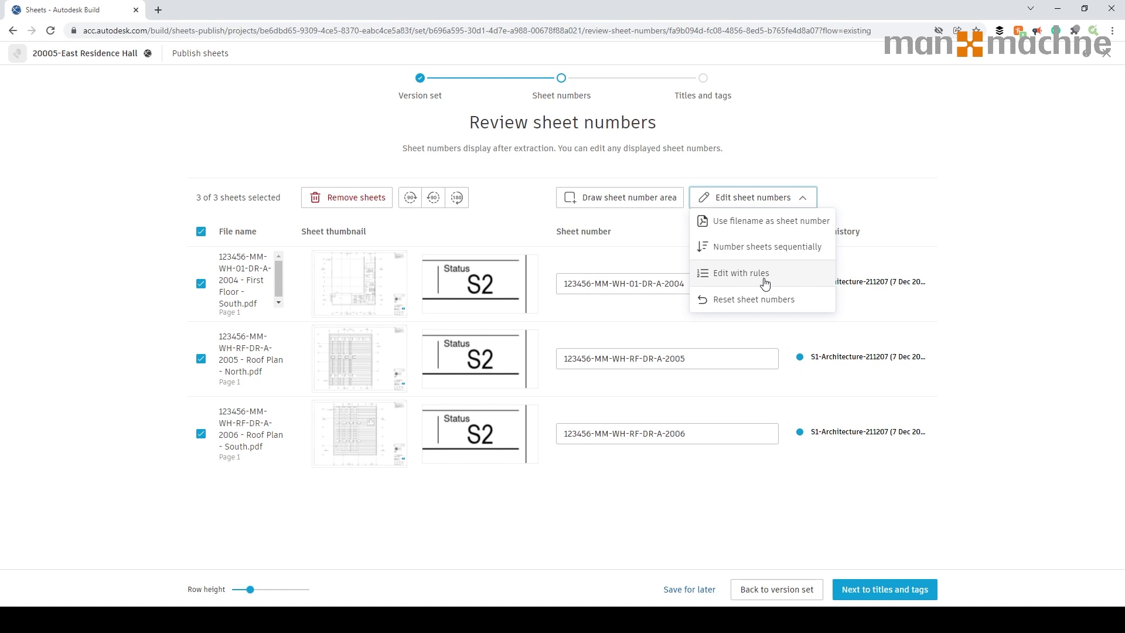
pyautogui.click(921, 188)
pyautogui.click(890, 589)
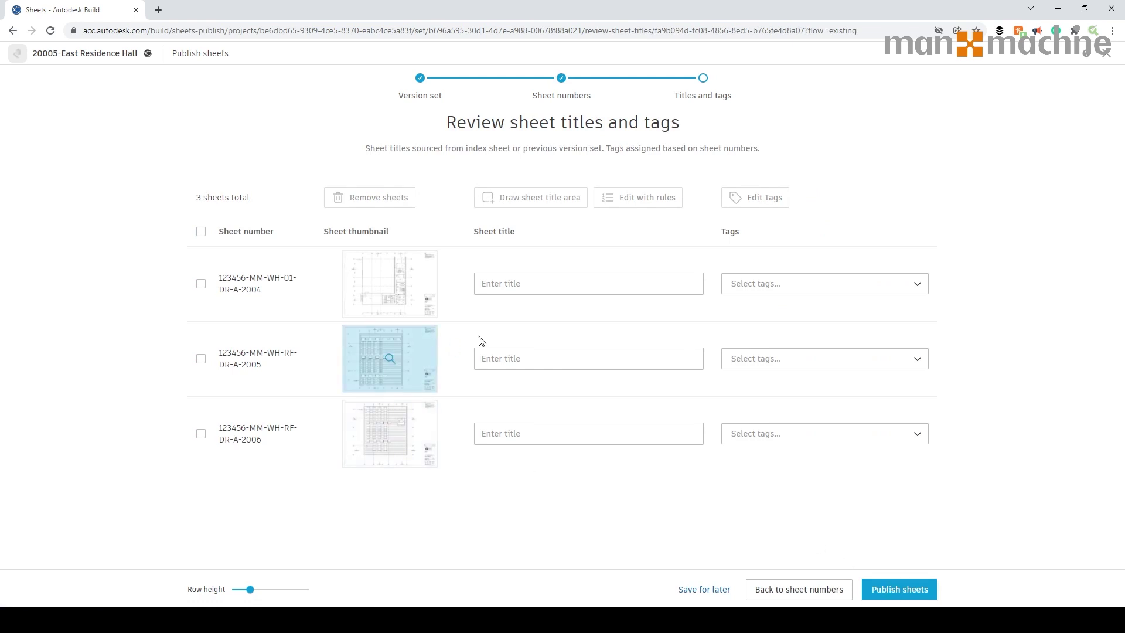
# Mark the Drawing Title box as the sheet title area and apply it to all three sheets
pyautogui.click(203, 233)
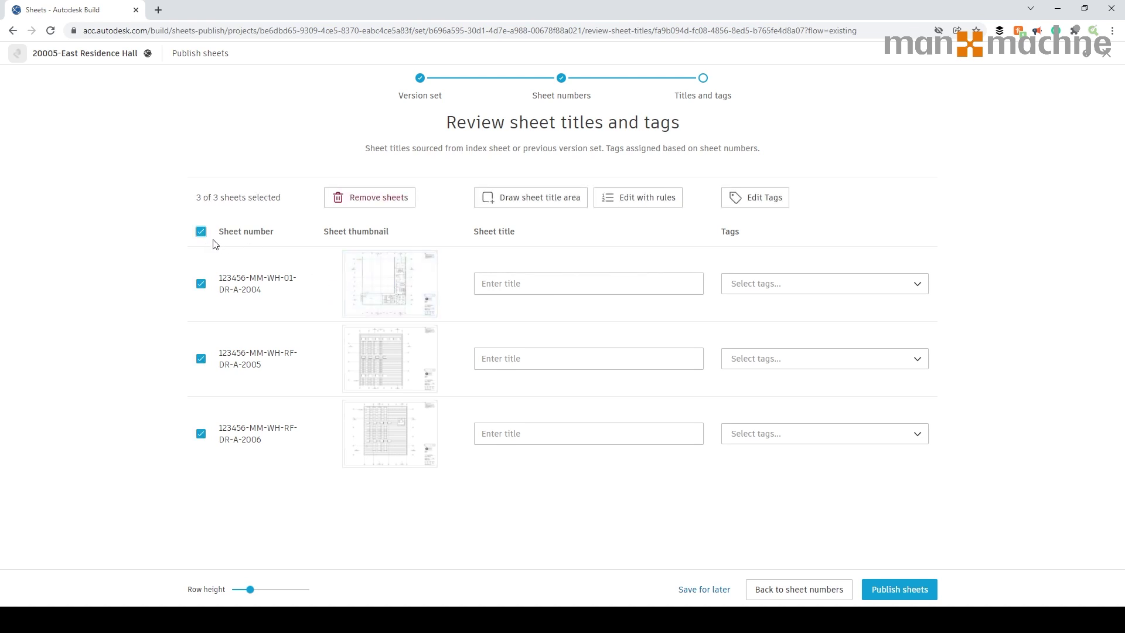
pyautogui.click(540, 199)
pyautogui.click(649, 378)
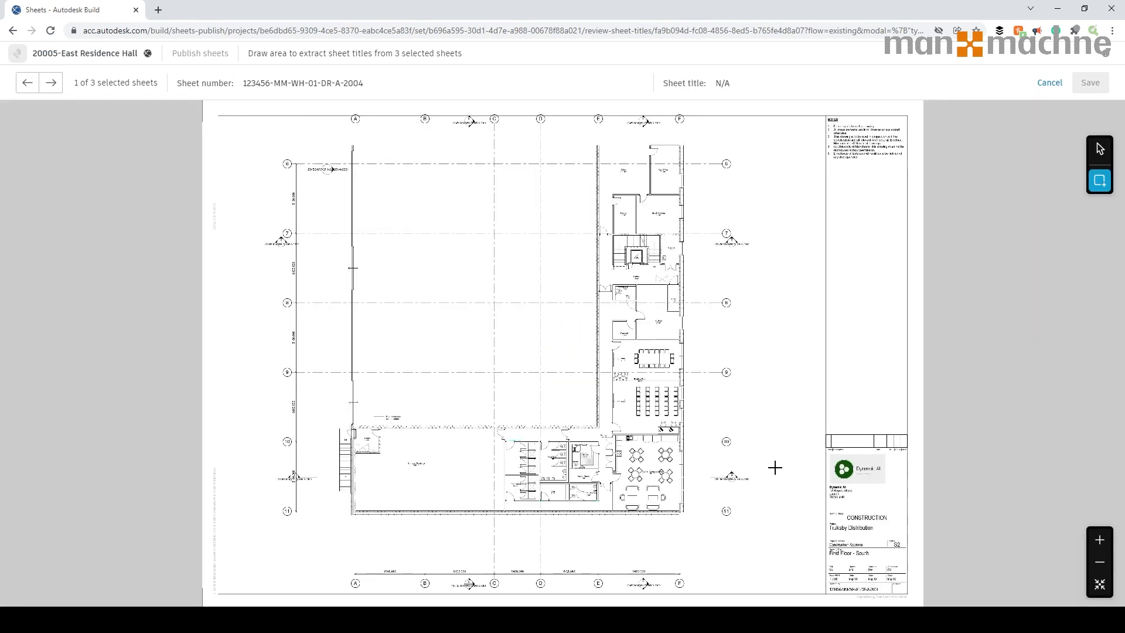
pyautogui.scroll(5, 902, 556)
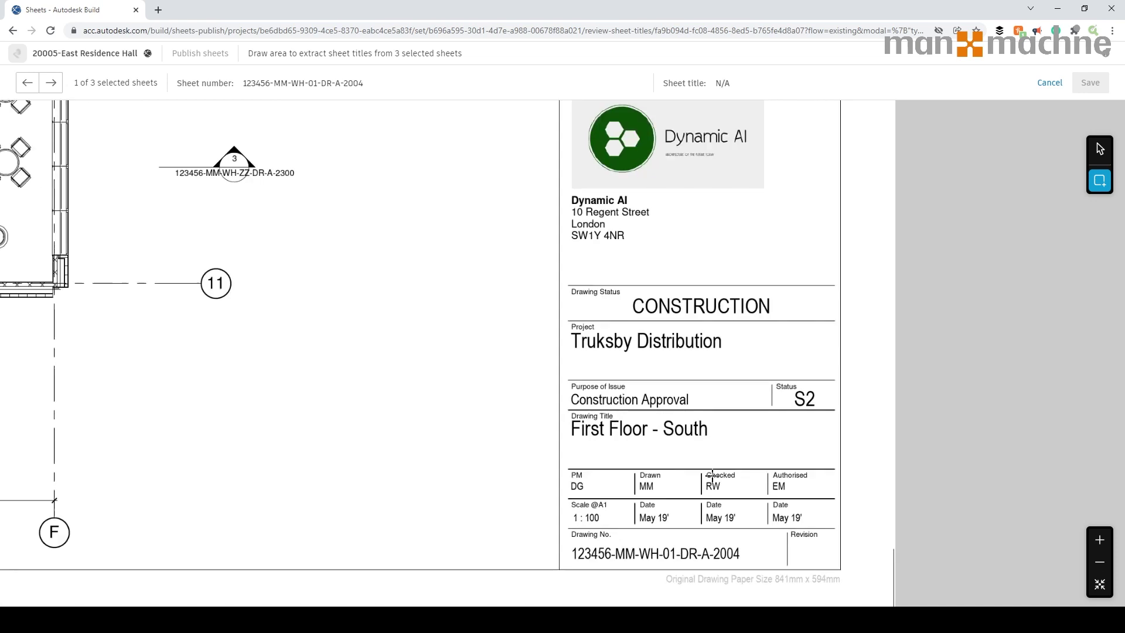
pyautogui.scroll(3, 711, 473)
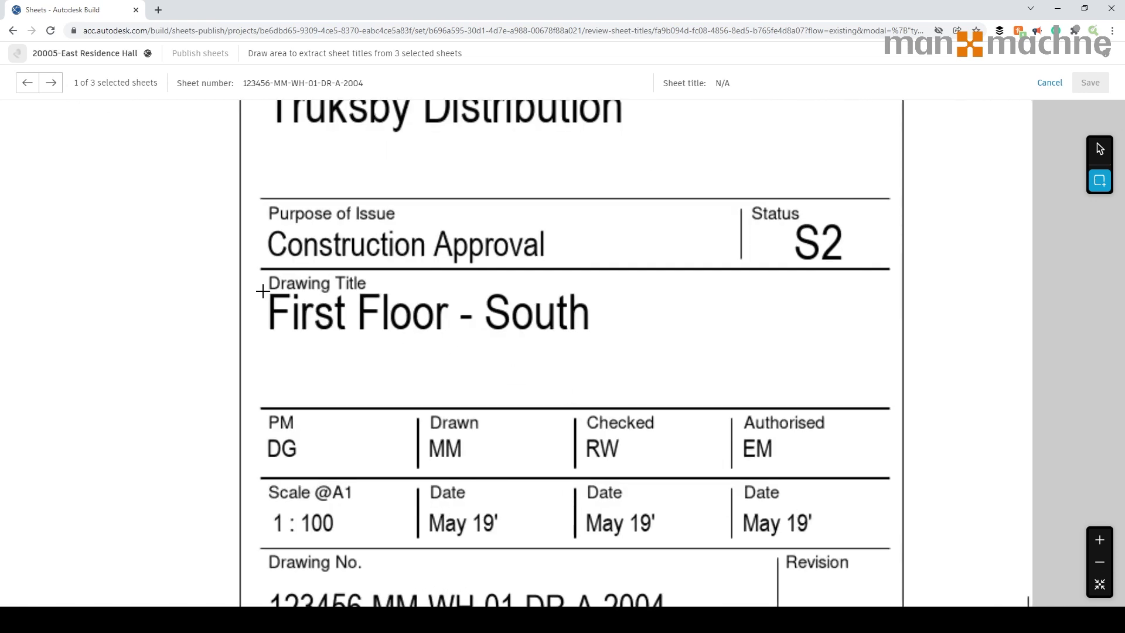
pyautogui.moveTo(262, 292); pyautogui.dragTo(889, 402)
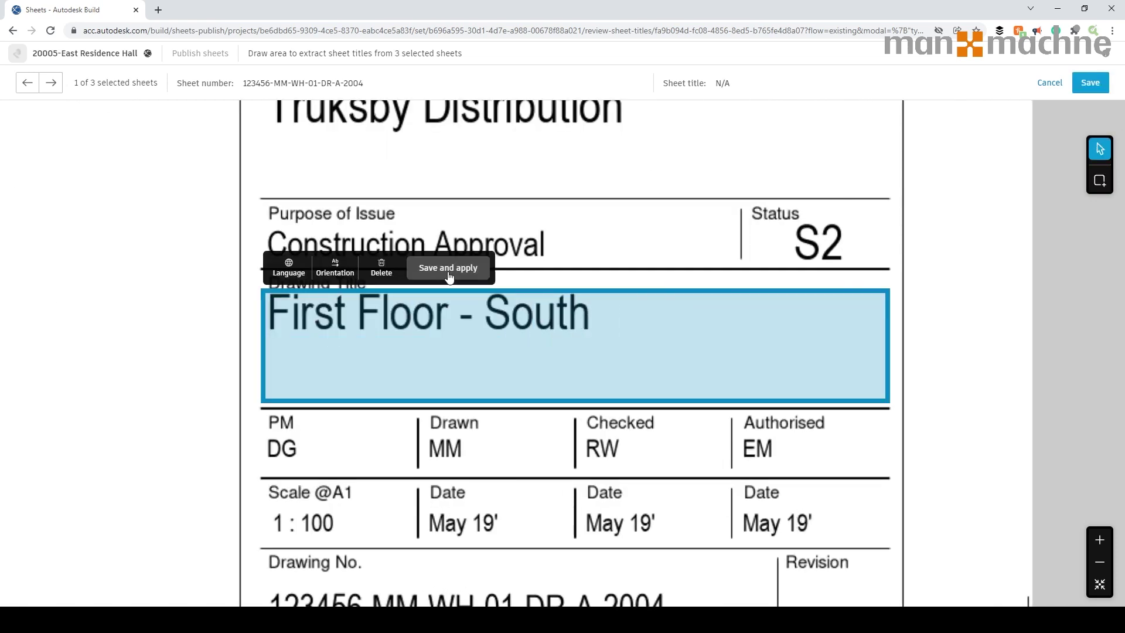
pyautogui.click(448, 269)
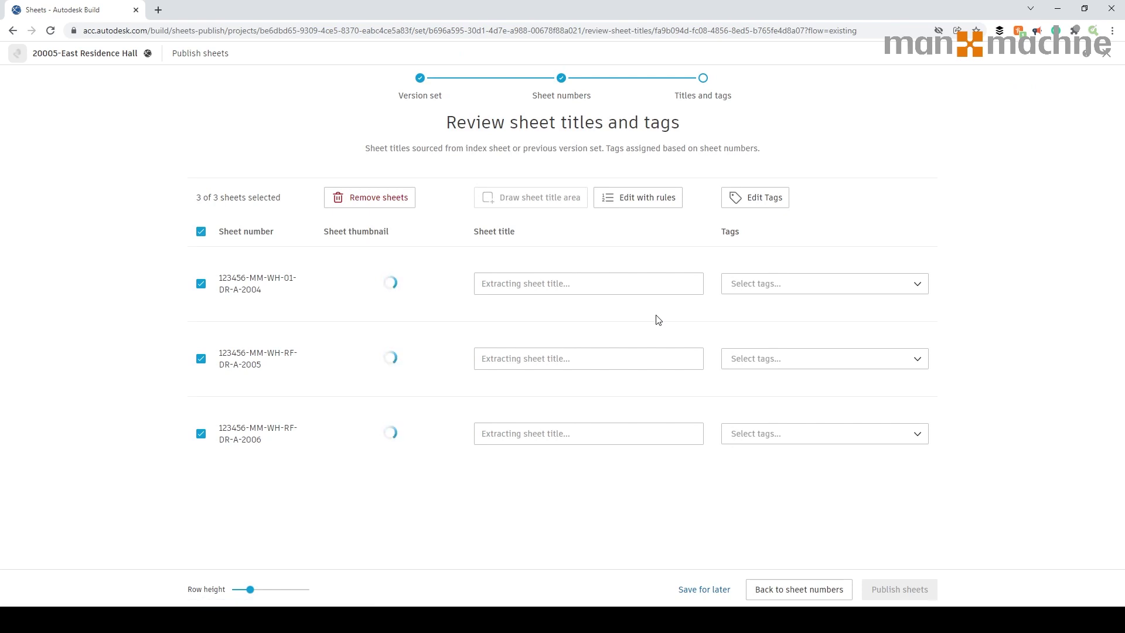
# Tag First Floor - South and both Roof Plan sheets as architecture, then publish them
pyautogui.click(789, 286)
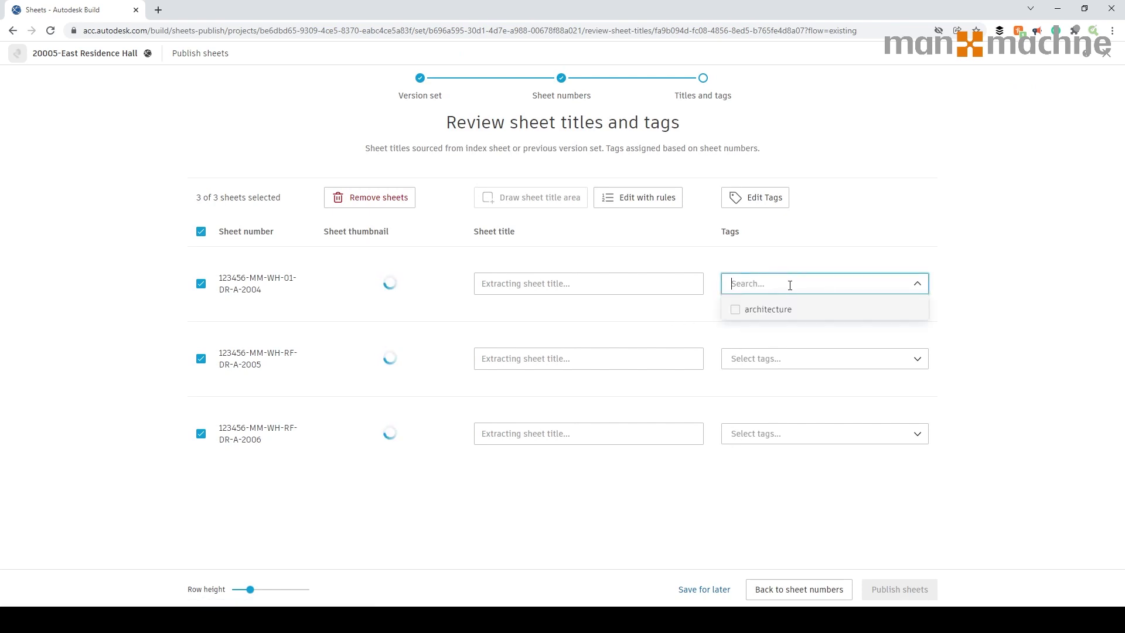
pyautogui.click(775, 209)
pyautogui.click(449, 270)
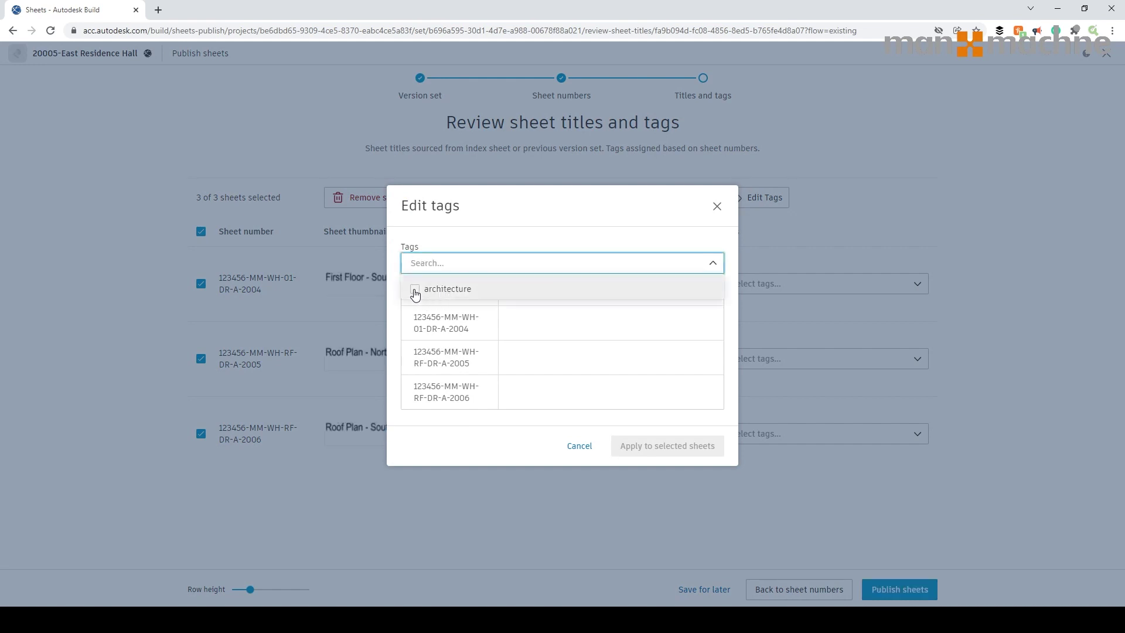
pyautogui.click(416, 290)
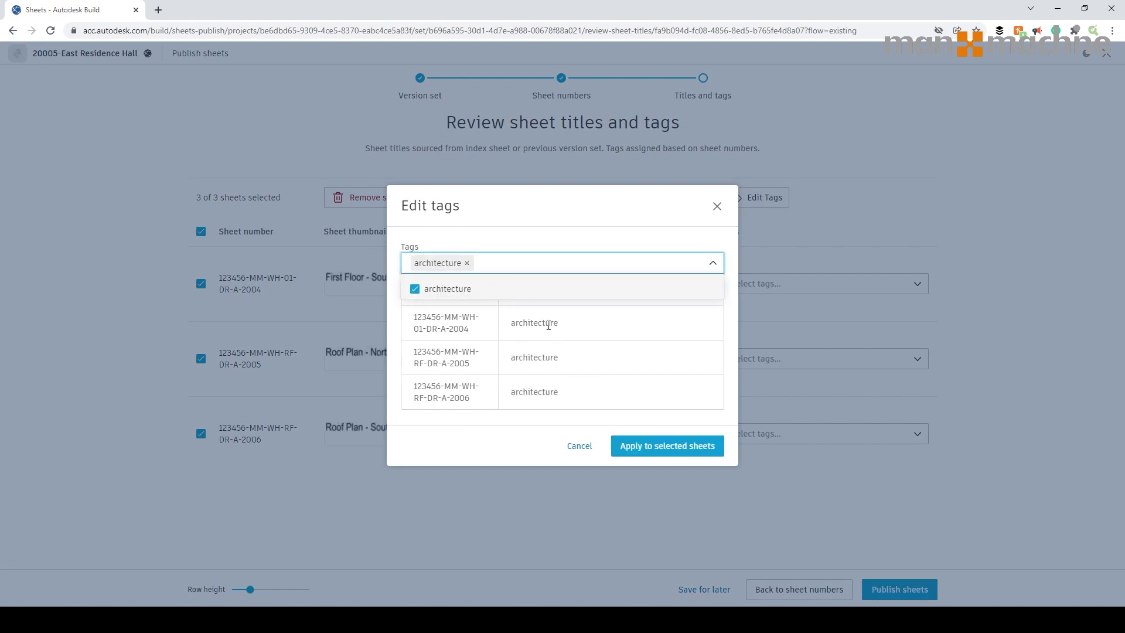
pyautogui.click(677, 450)
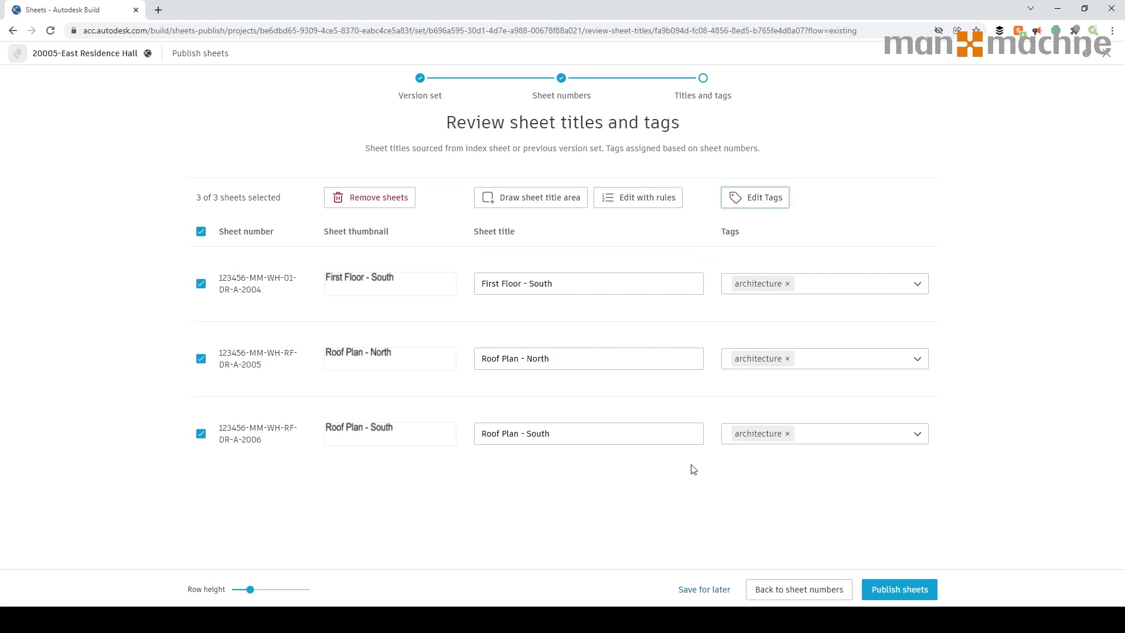
pyautogui.click(899, 591)
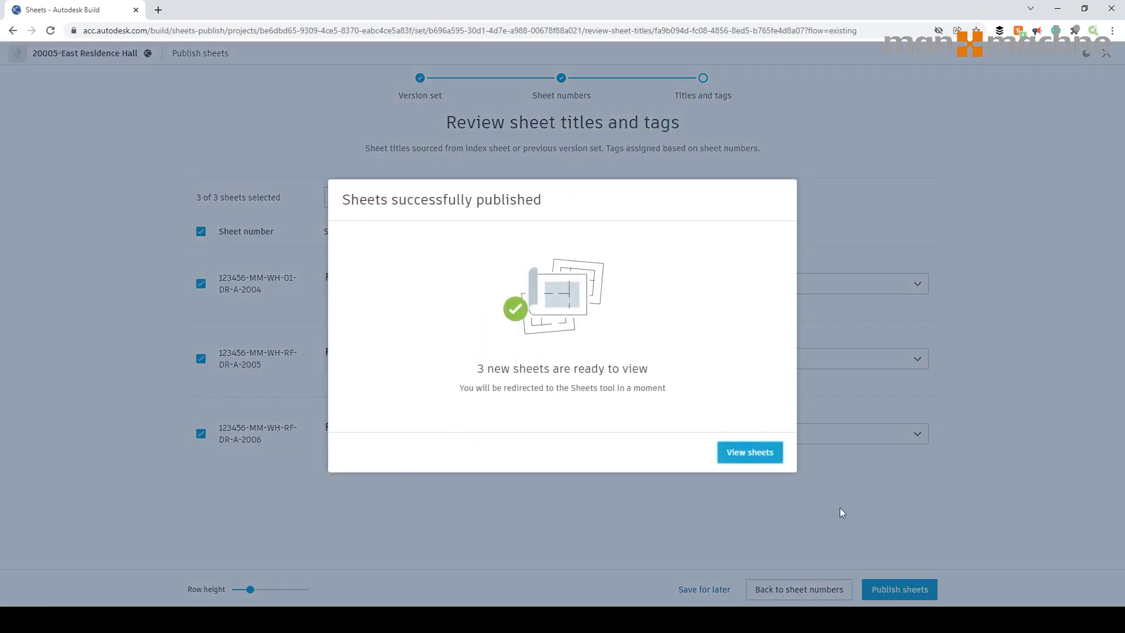
# Open the published sheets, then apply and clear the Architectural discipline filter
pyautogui.click(736, 455)
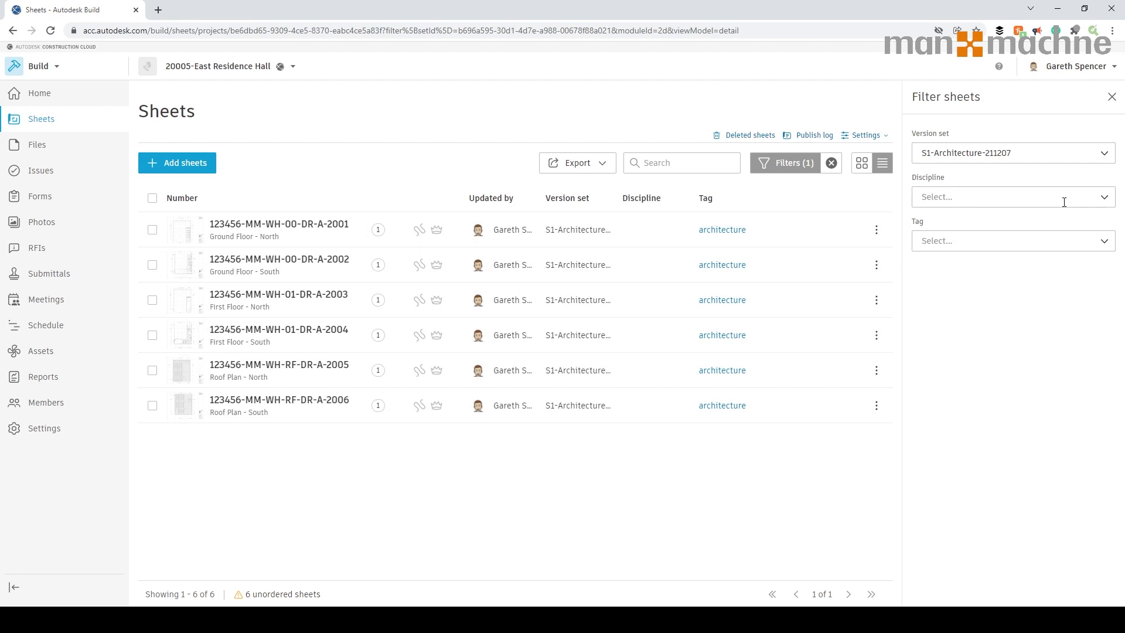
pyautogui.click(970, 197)
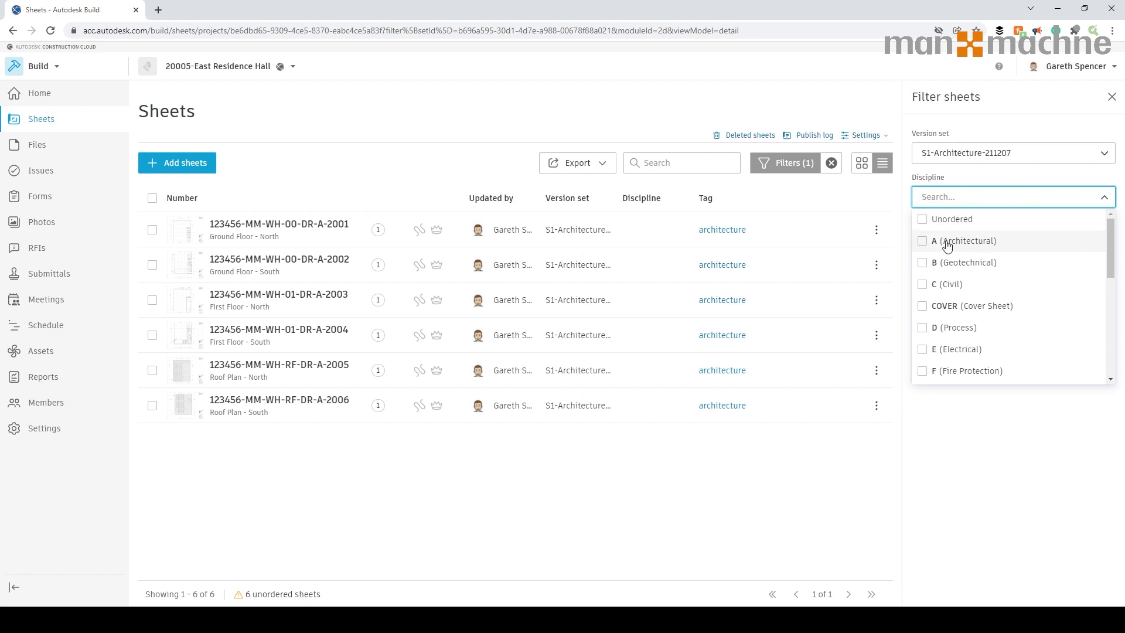
pyautogui.click(930, 248)
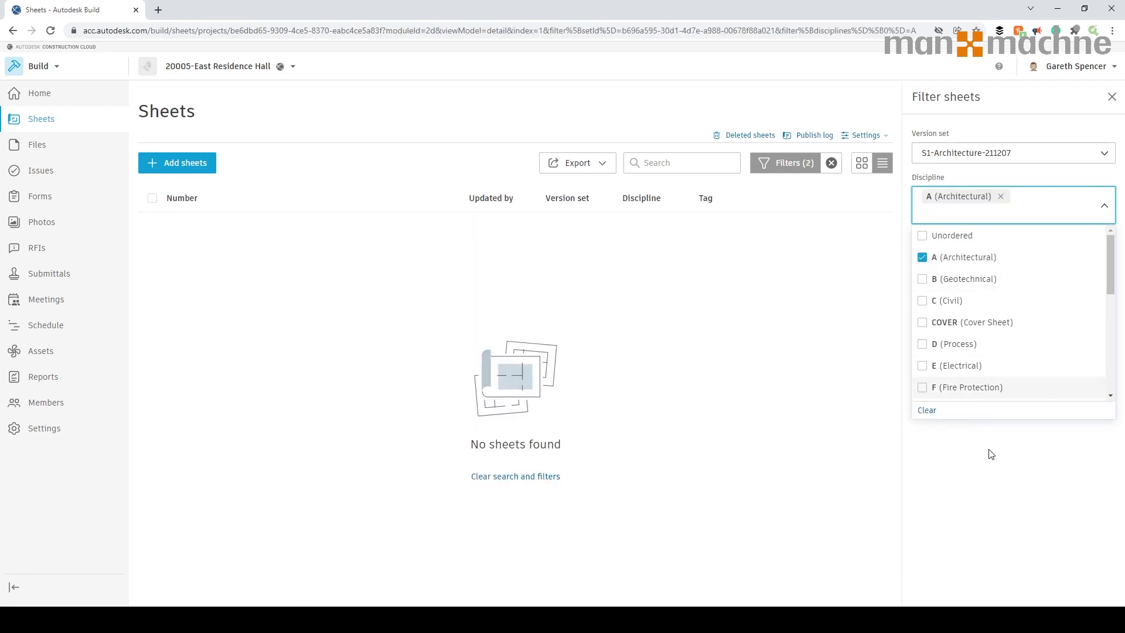
pyautogui.click(921, 259)
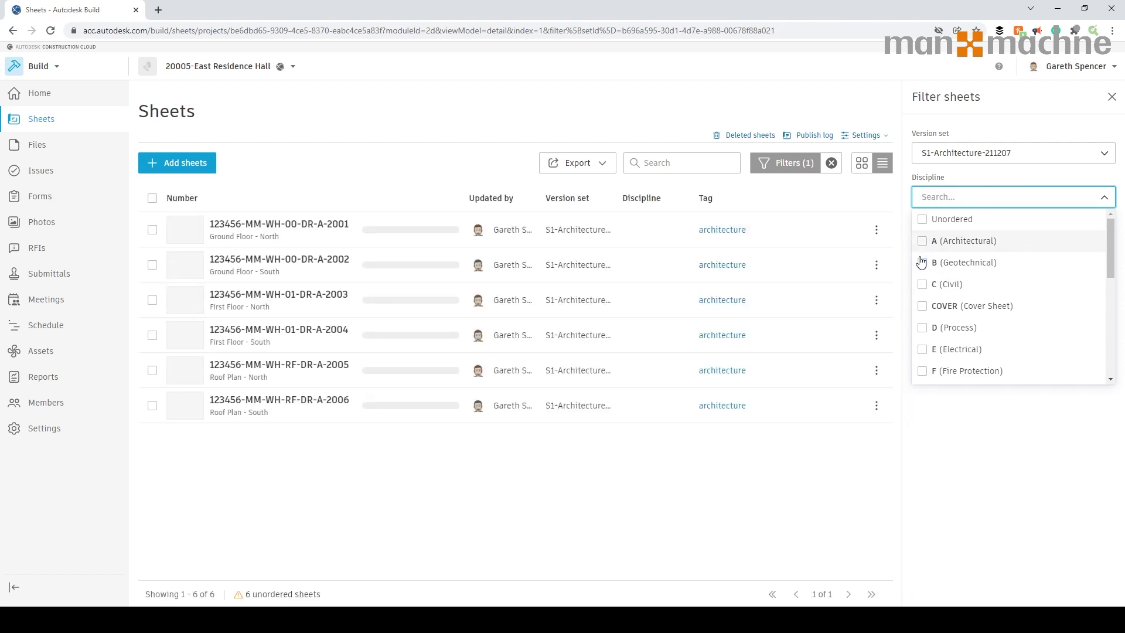
pyautogui.click(1069, 197)
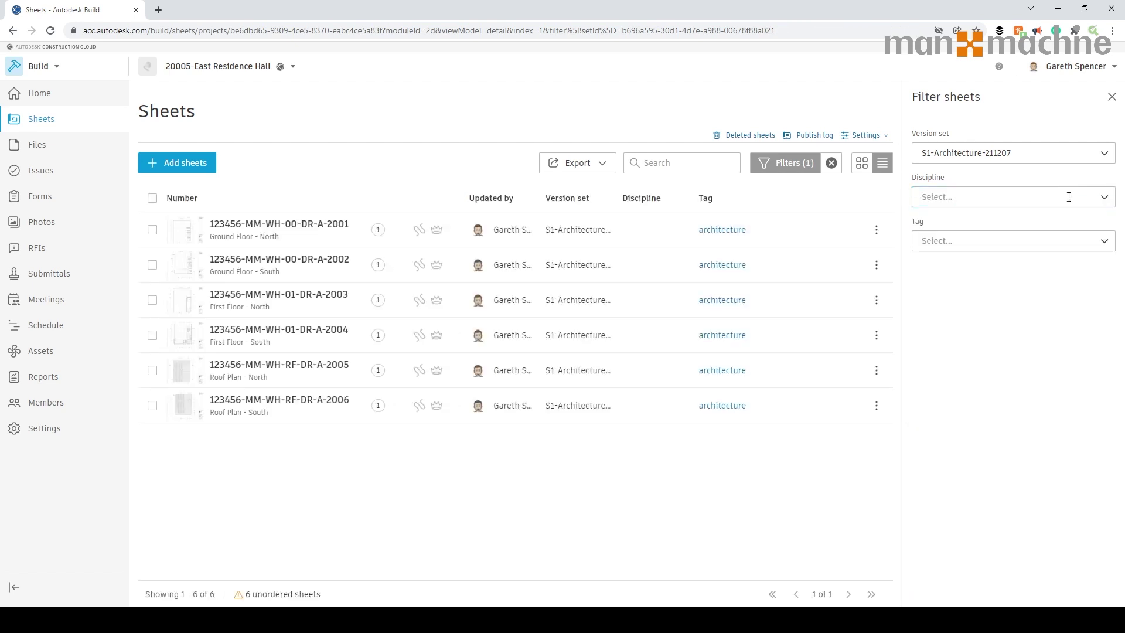
# Filter by the architecture tag, then by Untagged, clearing each and closing the filters
pyautogui.click(1012, 242)
pyautogui.click(921, 290)
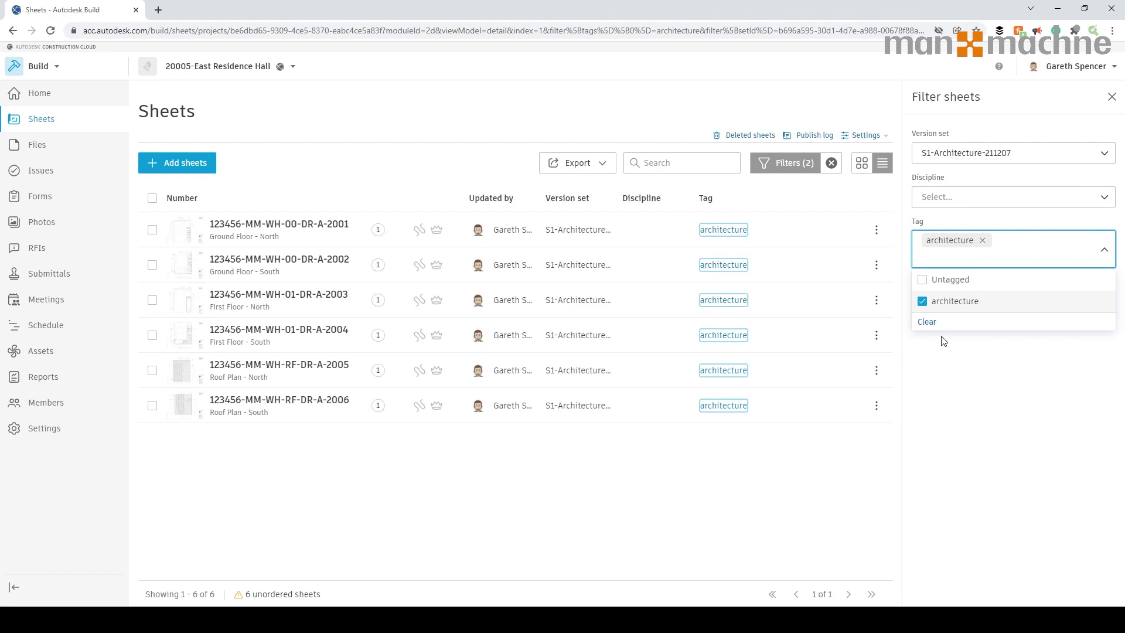
pyautogui.click(927, 321)
pyautogui.click(922, 264)
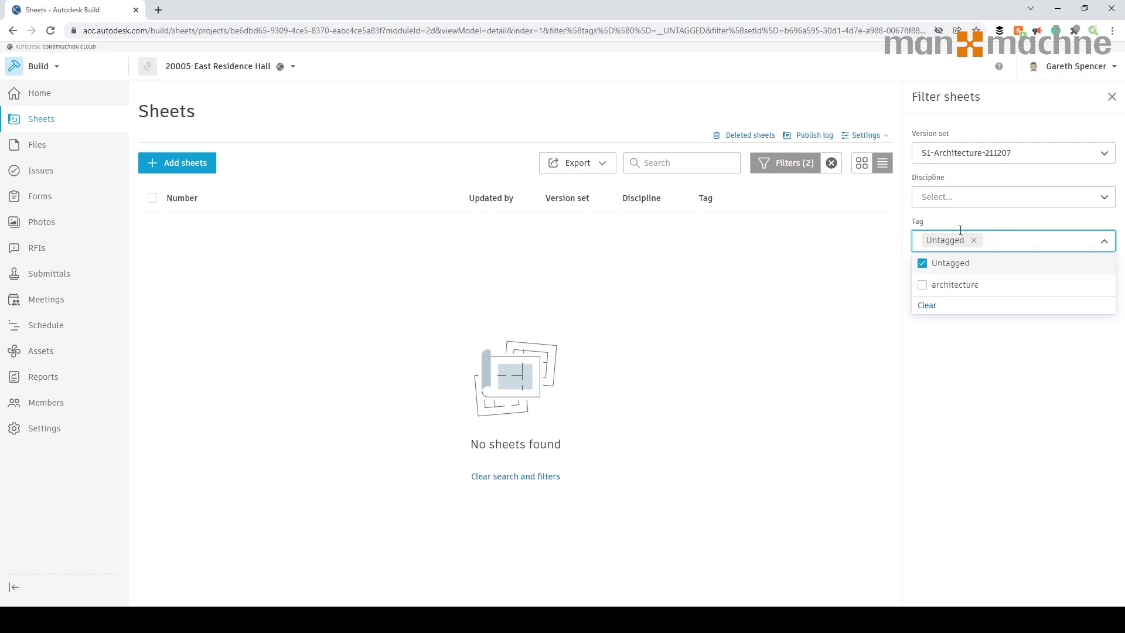
pyautogui.click(921, 263)
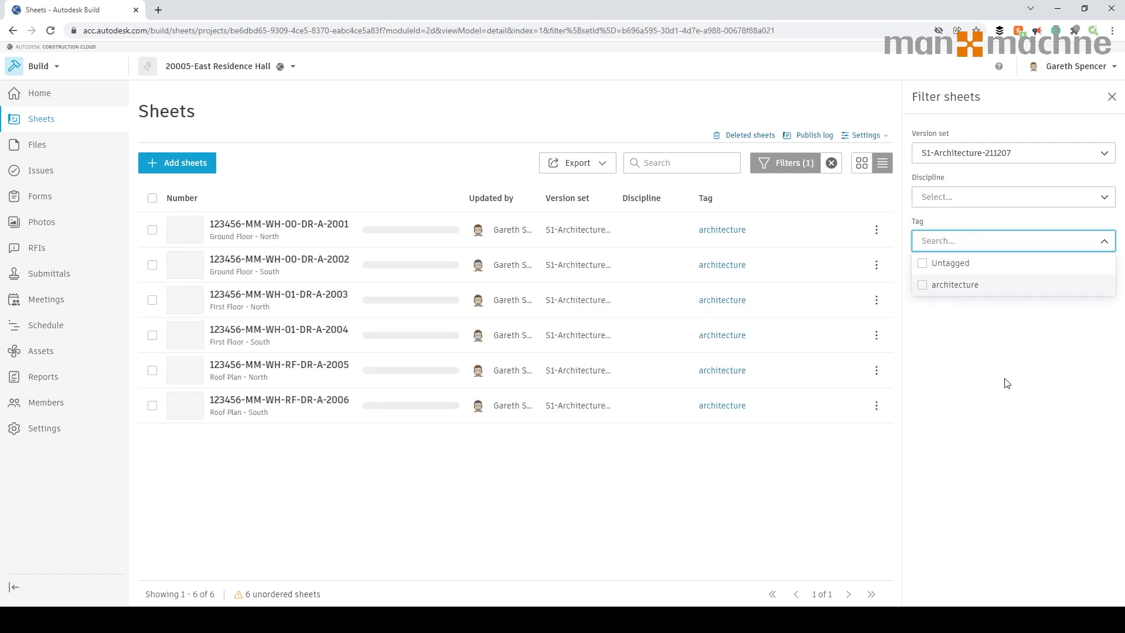
pyautogui.click(1112, 97)
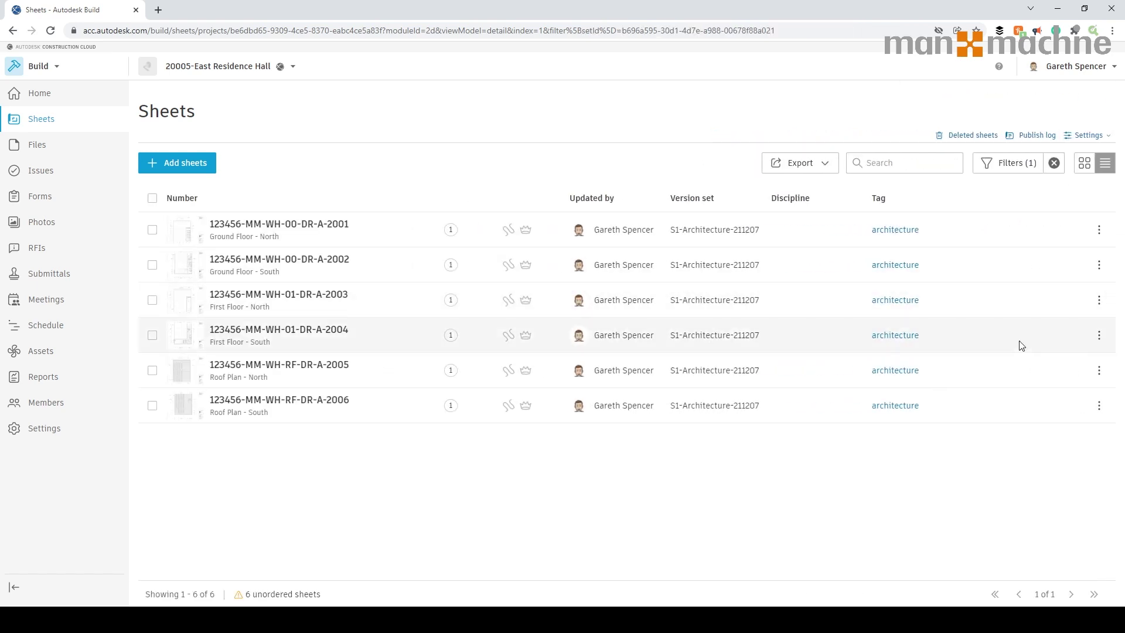
# Open the Disciplines settings and review the Architectural row's actions and the 22-discipline list
pyautogui.click(1088, 135)
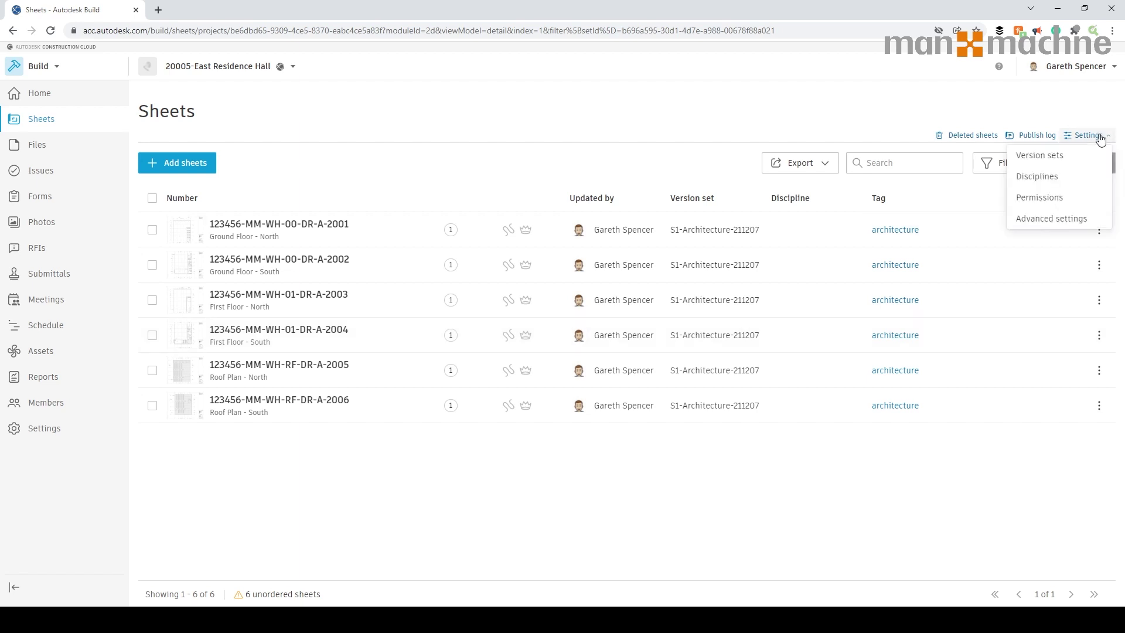
pyautogui.click(1035, 179)
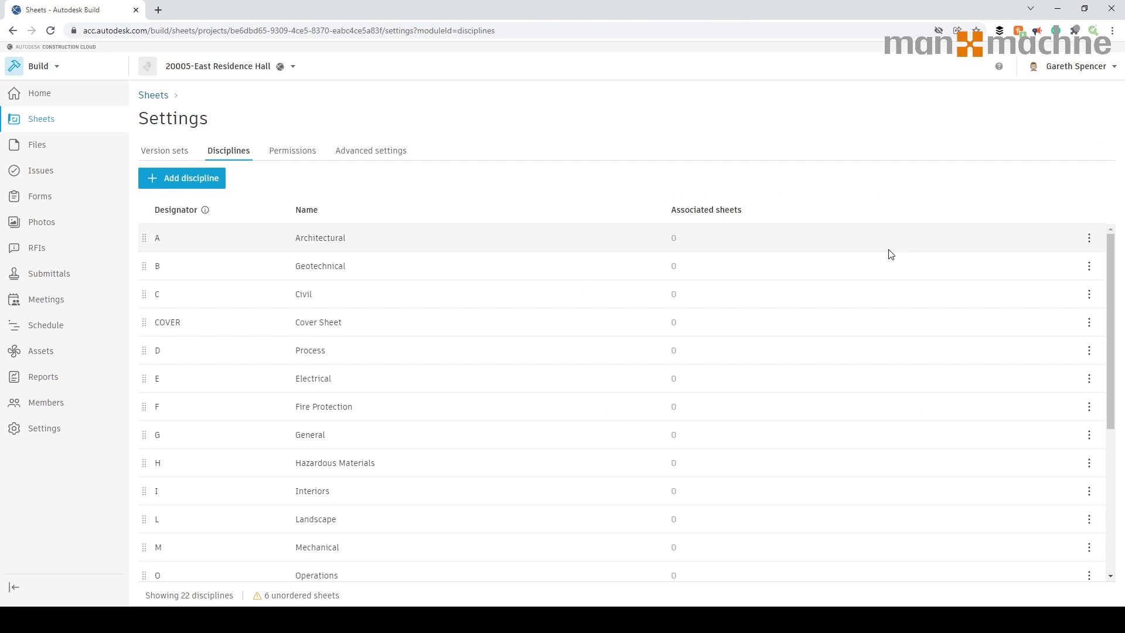
pyautogui.click(1088, 240)
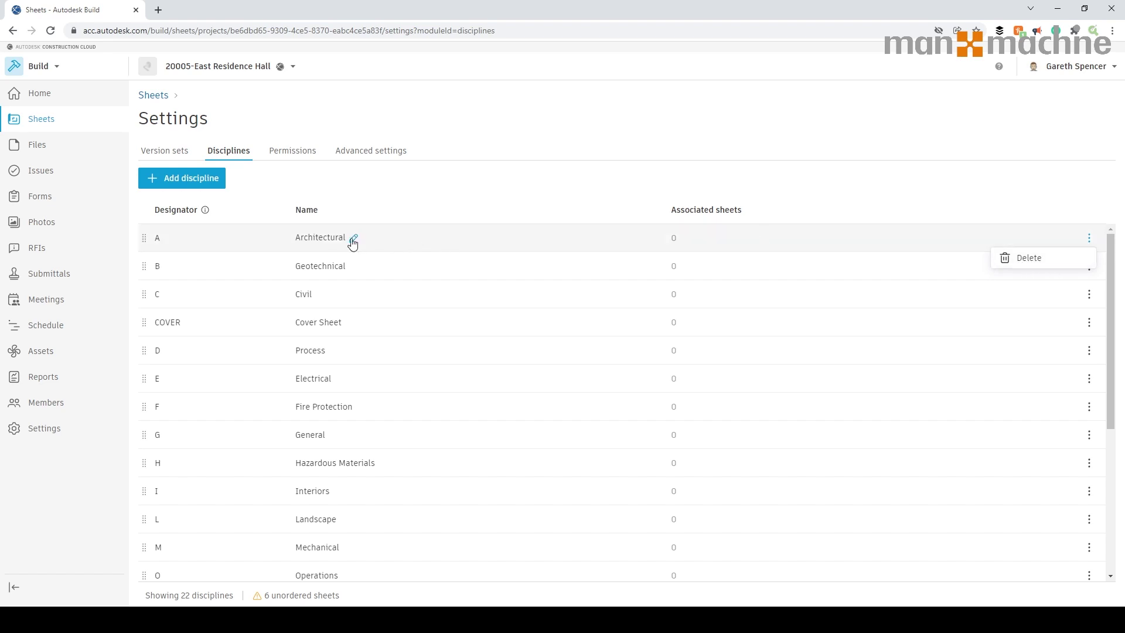
pyautogui.scroll(-4, 297, 404)
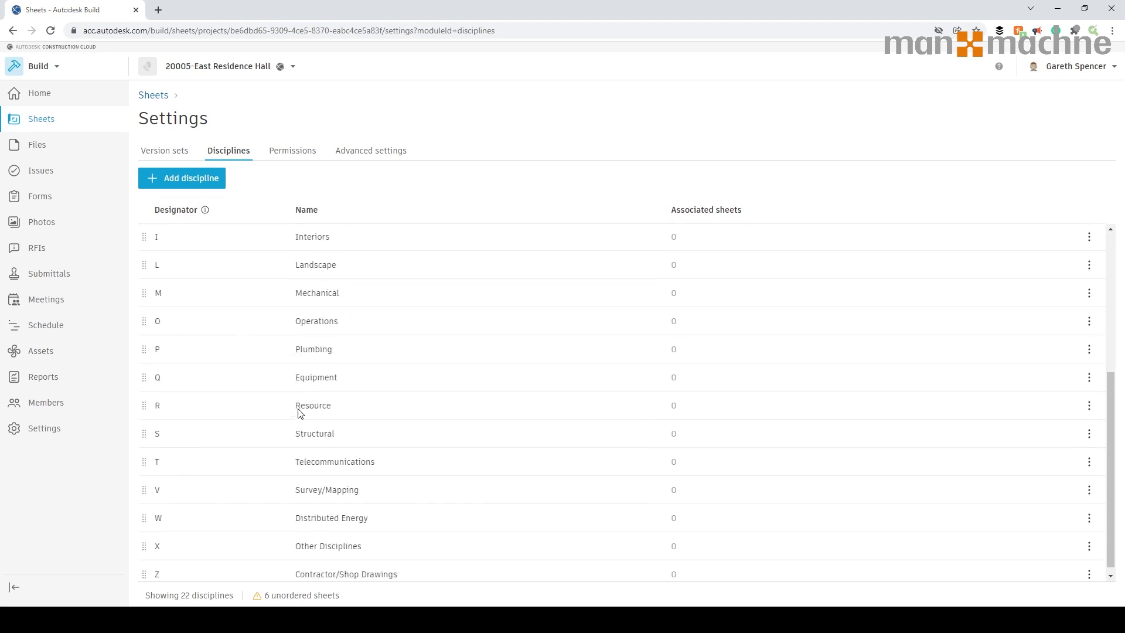
pyautogui.scroll(5, 299, 413)
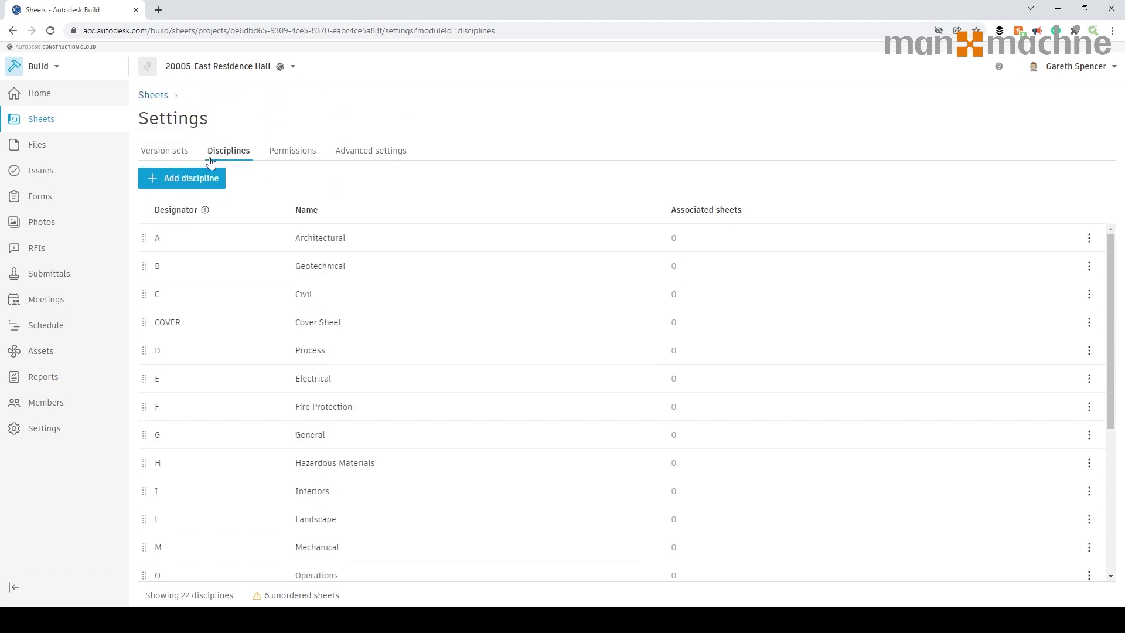
# Check S1-Architecture-211207's sheets in Version sets, then begin creating a new version set
pyautogui.click(167, 156)
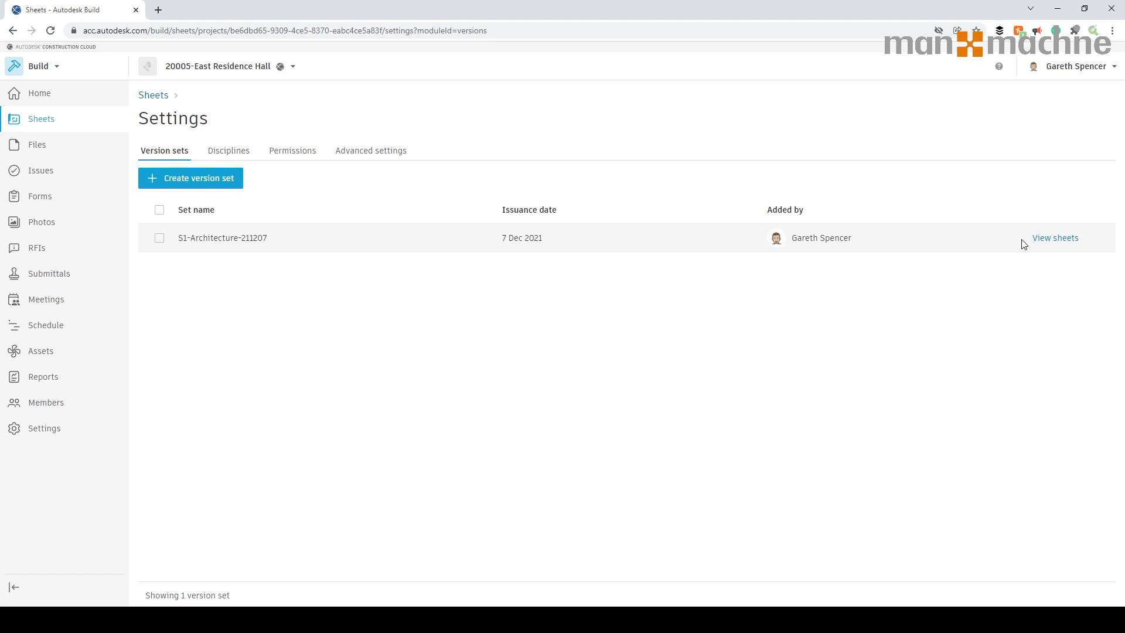
pyautogui.click(1041, 243)
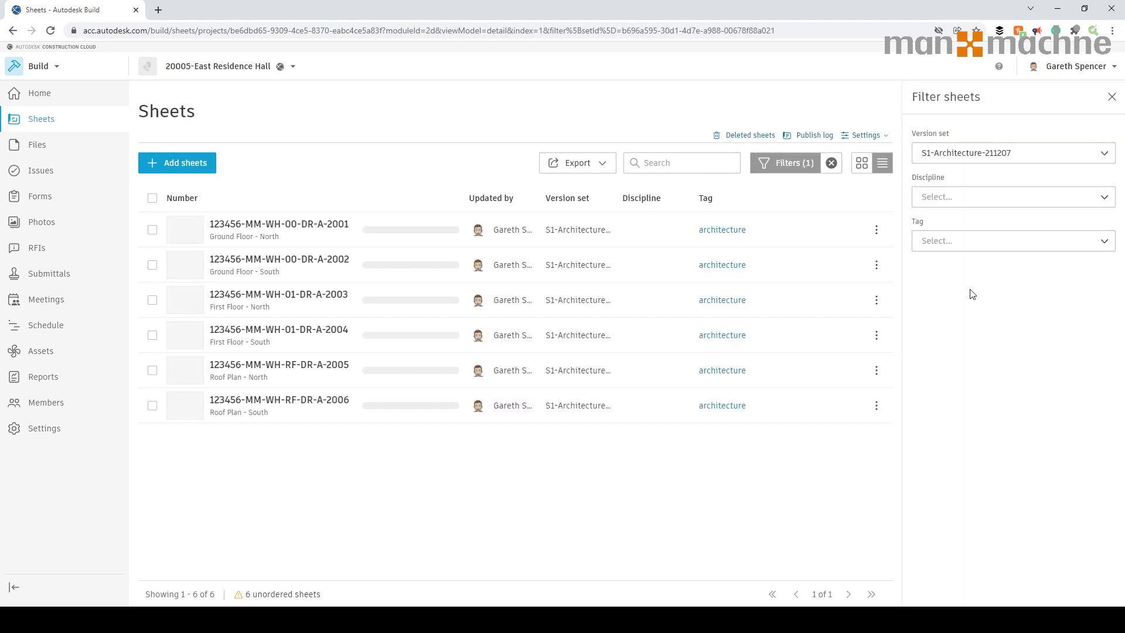
pyautogui.click(1112, 97)
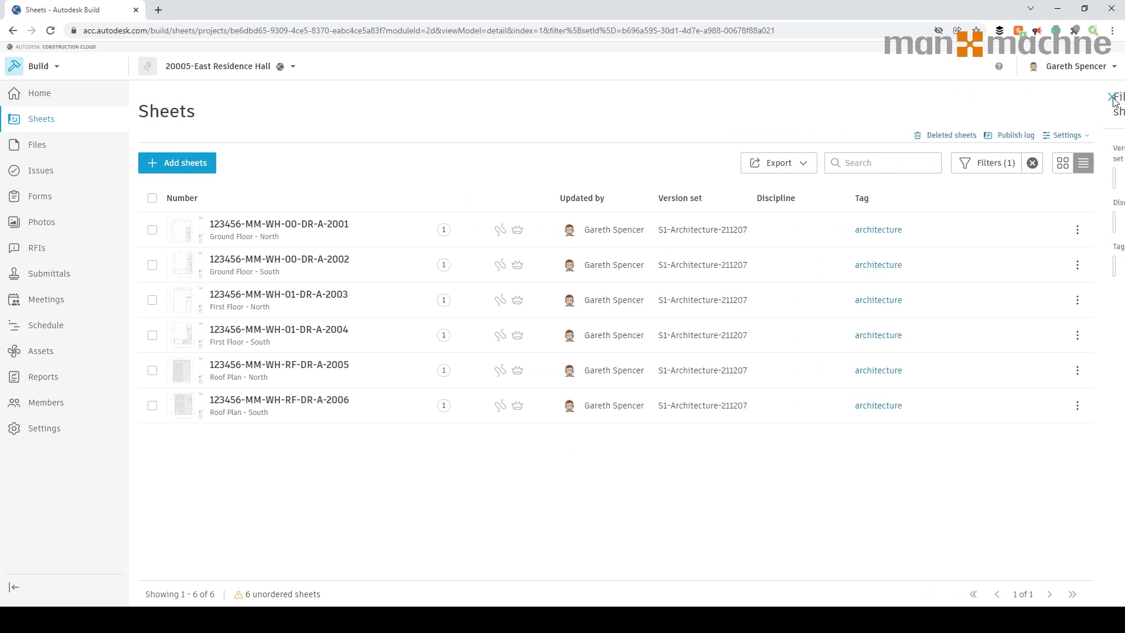
pyautogui.click(1089, 135)
pyautogui.click(1054, 156)
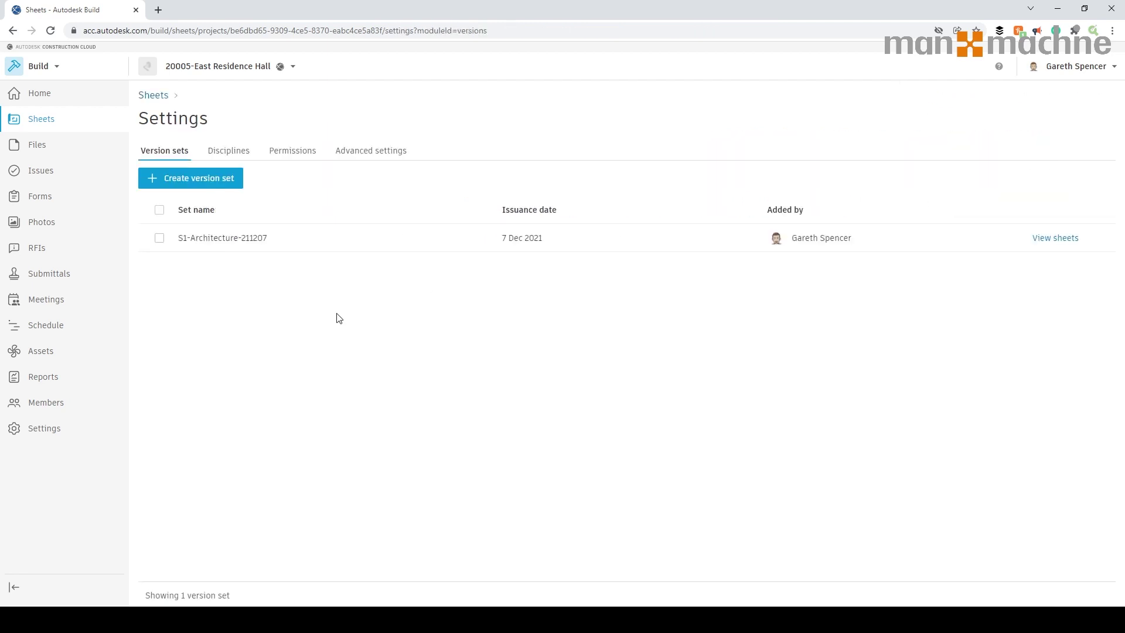
pyautogui.click(215, 185)
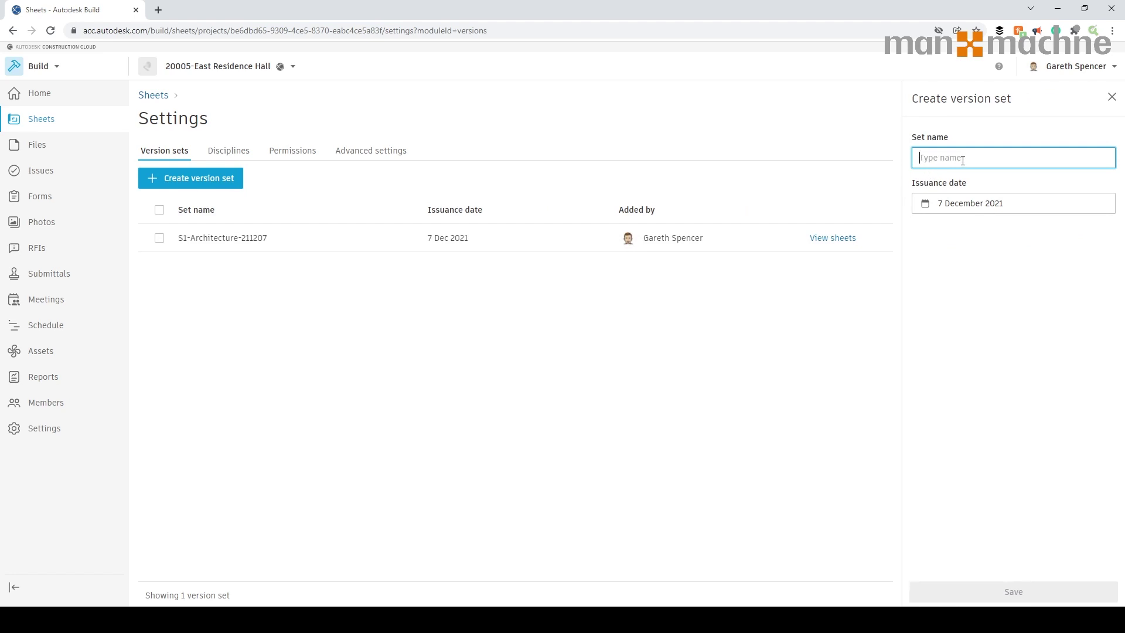
# Name the new version set S1-Structural-211207, keep the 7 December 2021 date, and save it
pyautogui.write('S1-Structural-211207')
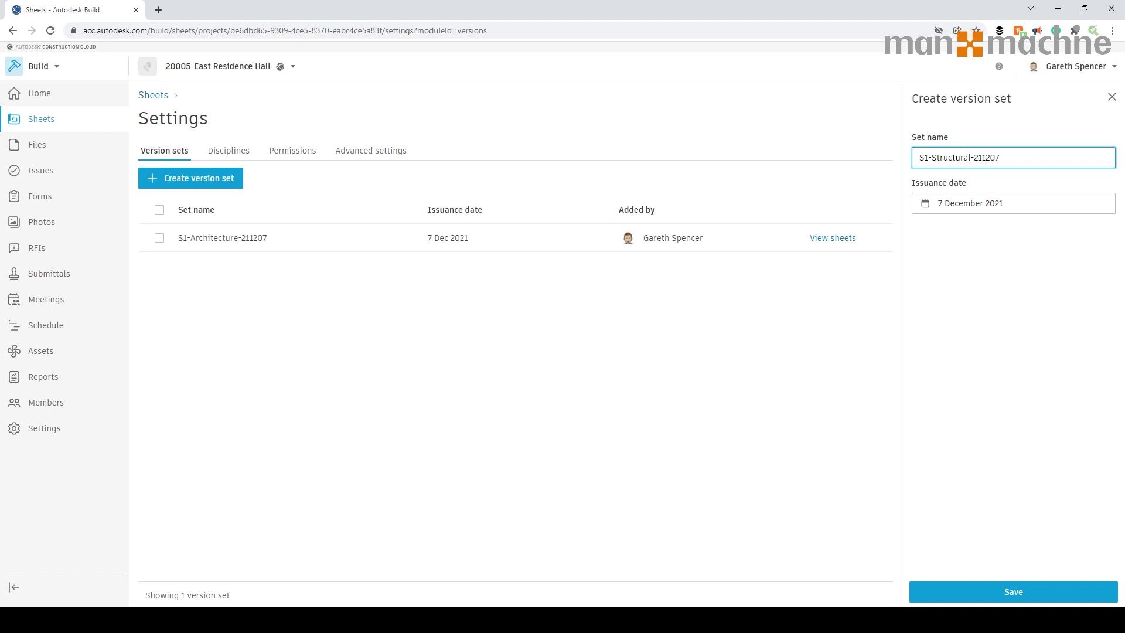
pyautogui.click(1013, 592)
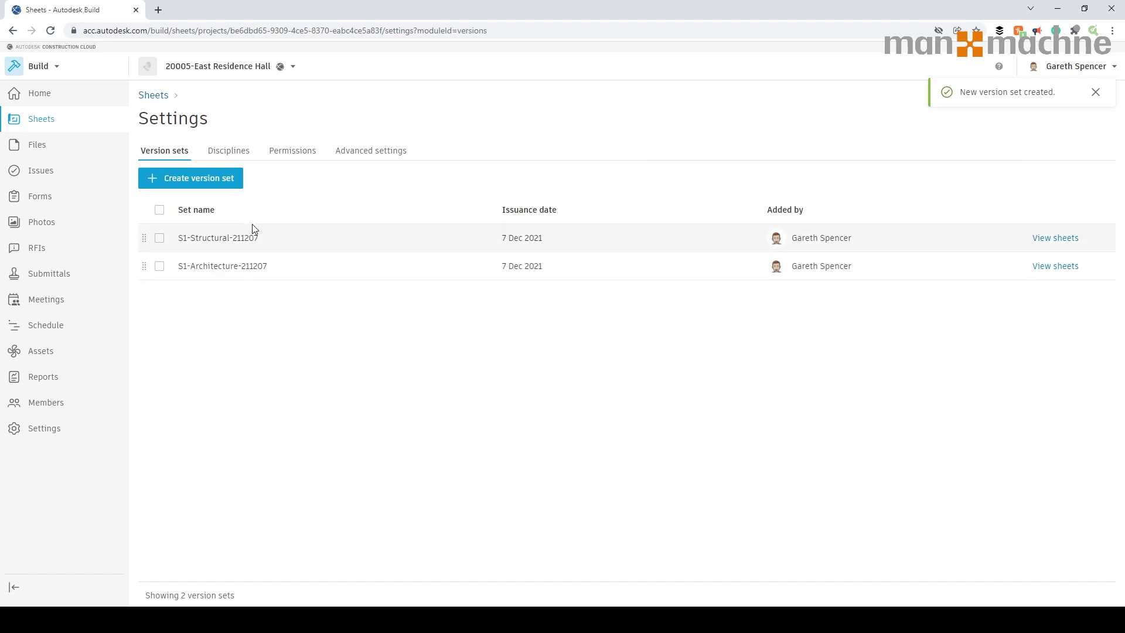
pyautogui.click(303, 155)
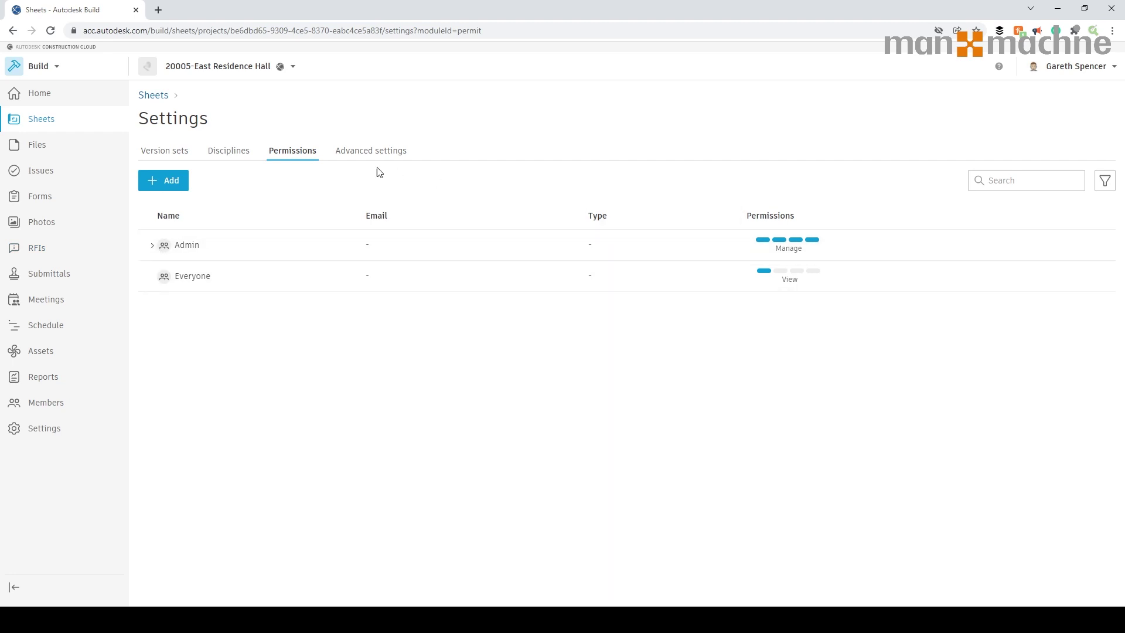
# Review the Advanced settings showing public links off, then move to Files
pyautogui.click(351, 155)
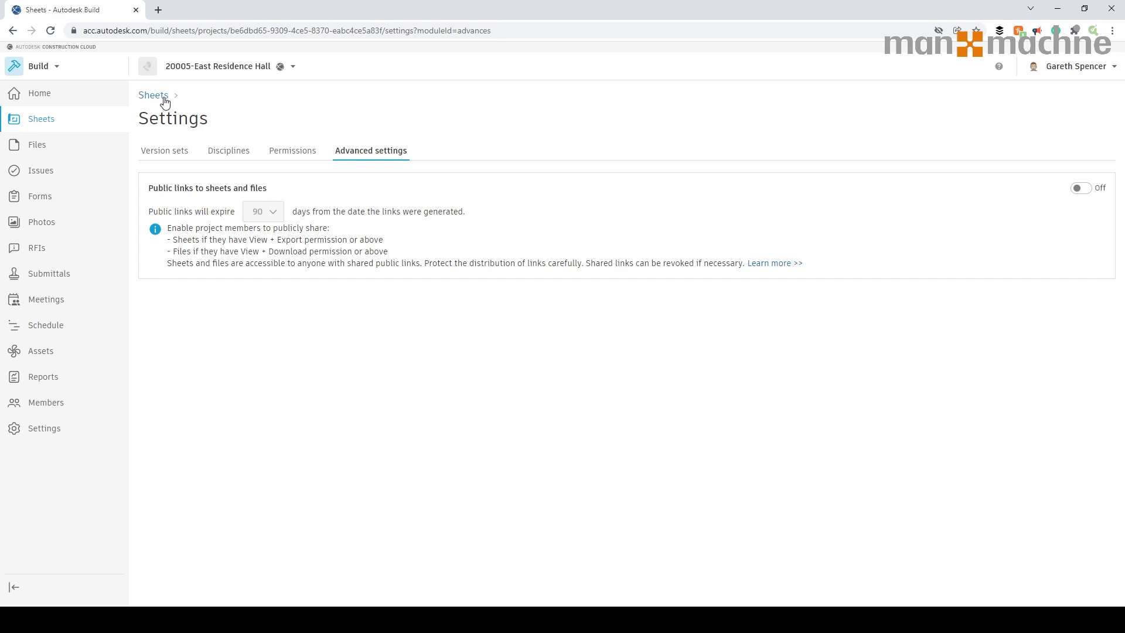
pyautogui.click(47, 149)
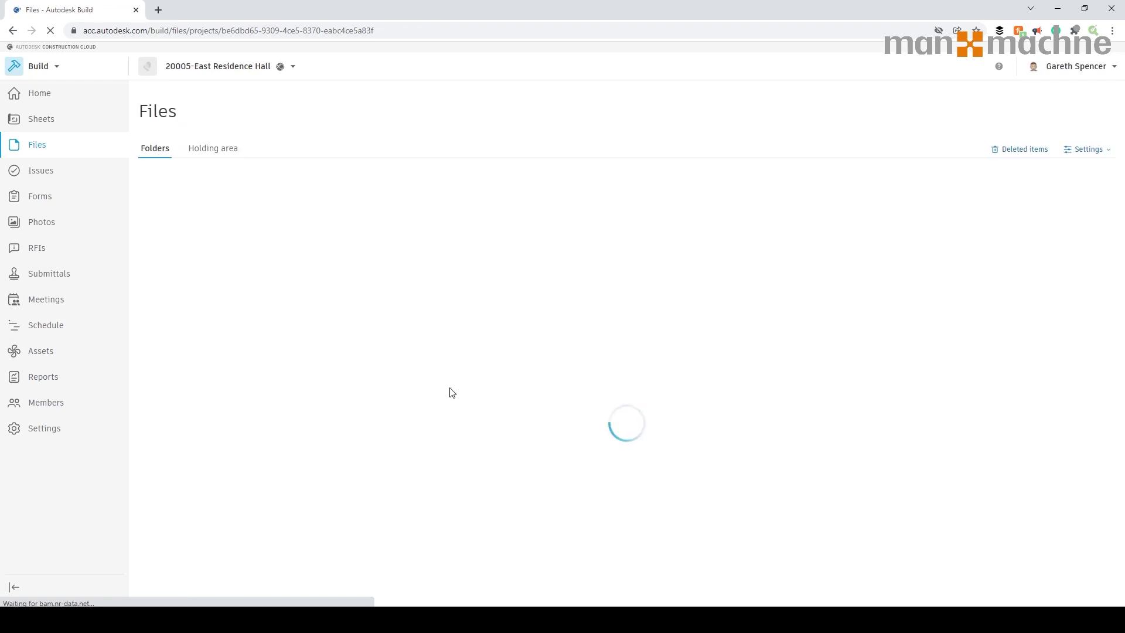
# Publish all files in 004.STRUCTURAL ENGINEER into the existing S1-Structural-211207 version set
pyautogui.click(223, 384)
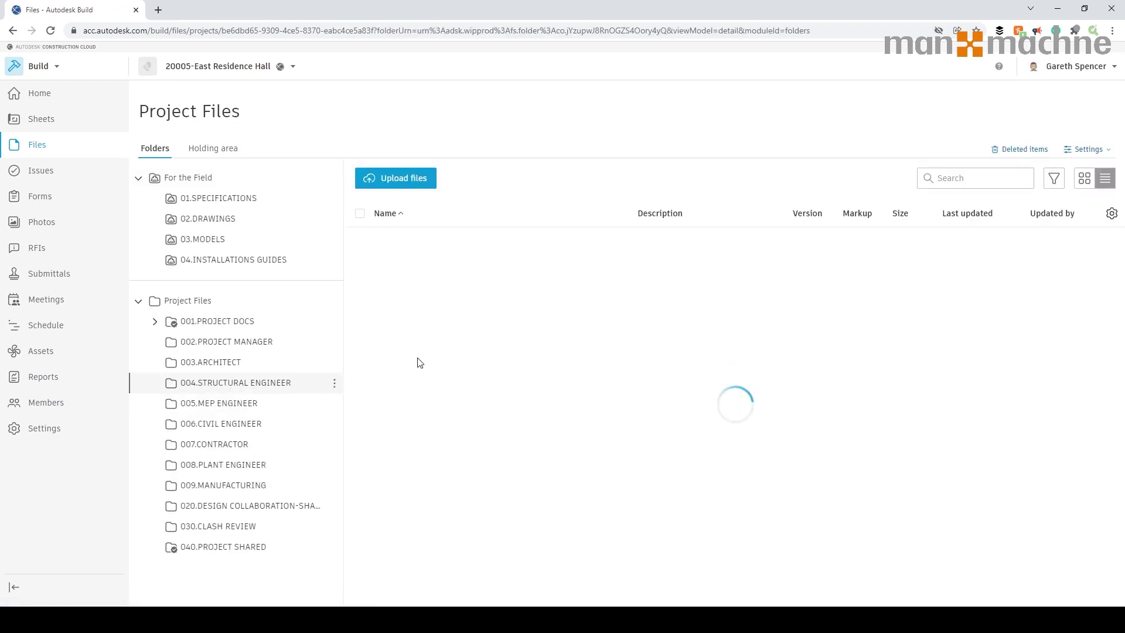
pyautogui.click(359, 214)
pyautogui.click(473, 178)
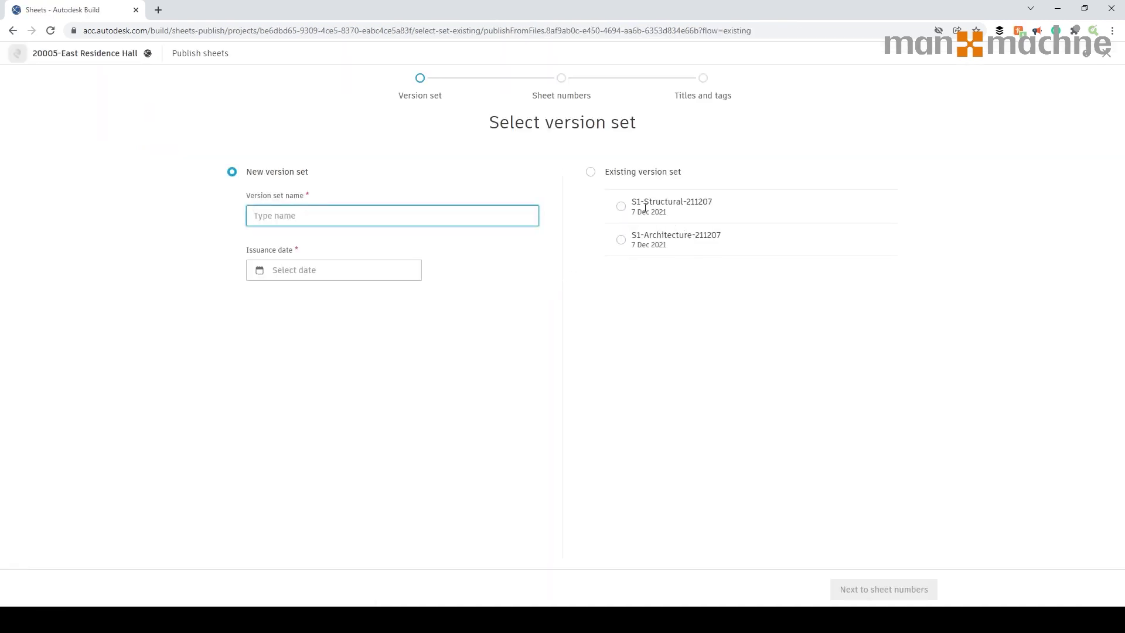
pyautogui.click(622, 207)
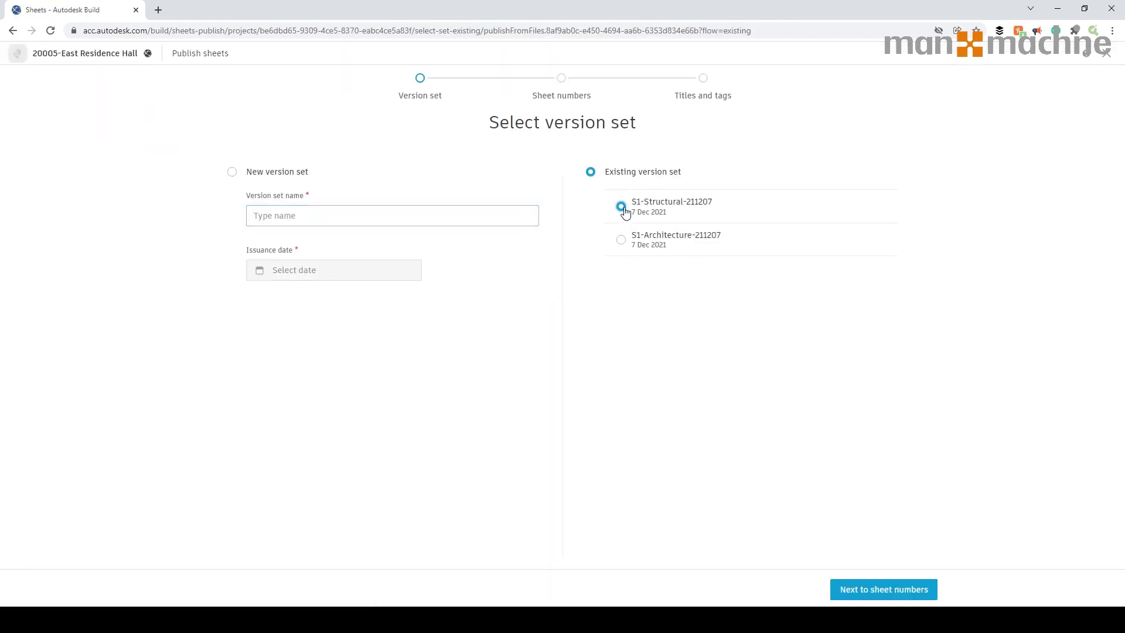
pyautogui.click(884, 589)
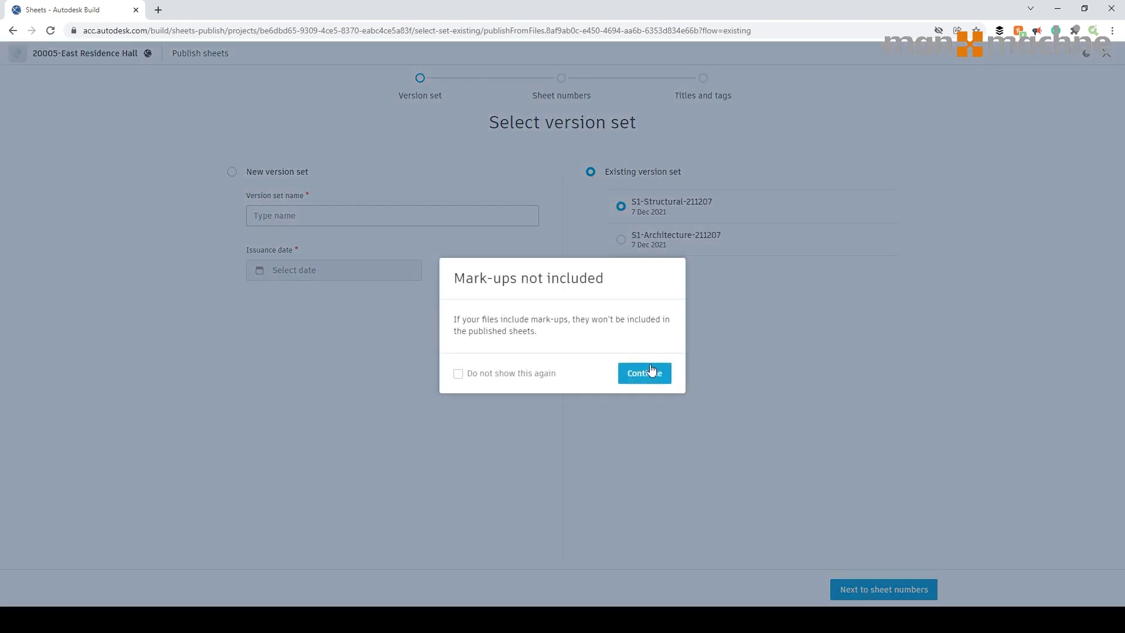
pyautogui.click(651, 370)
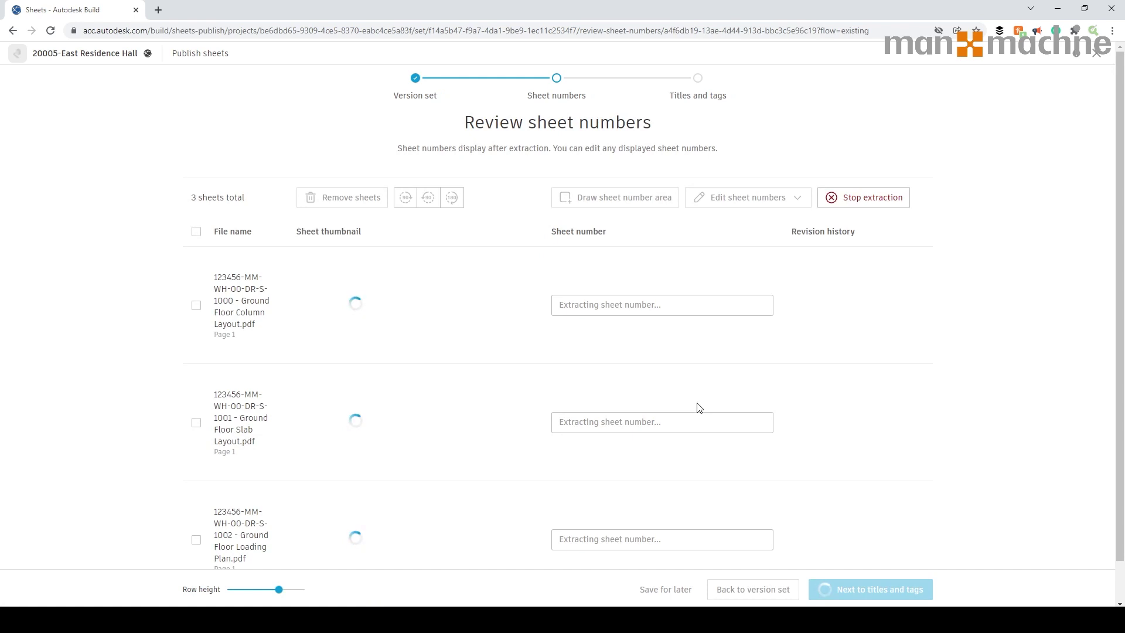
# Select all three sheets and use each file name as its sheet number
pyautogui.moveTo(278, 590); pyautogui.dragTo(252, 590)
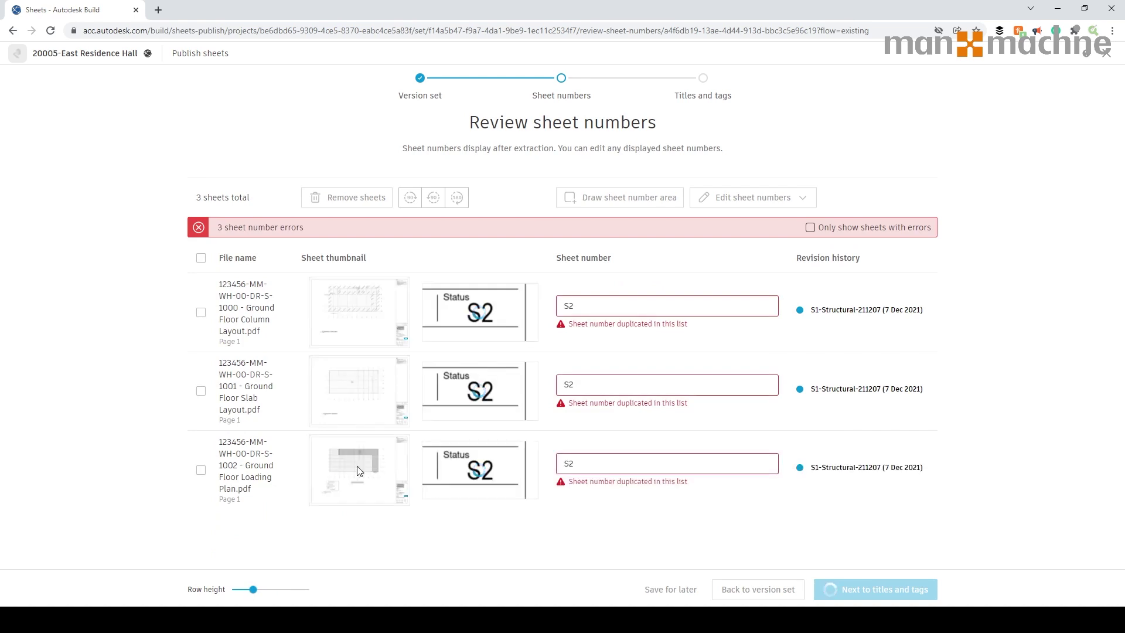
pyautogui.click(199, 263)
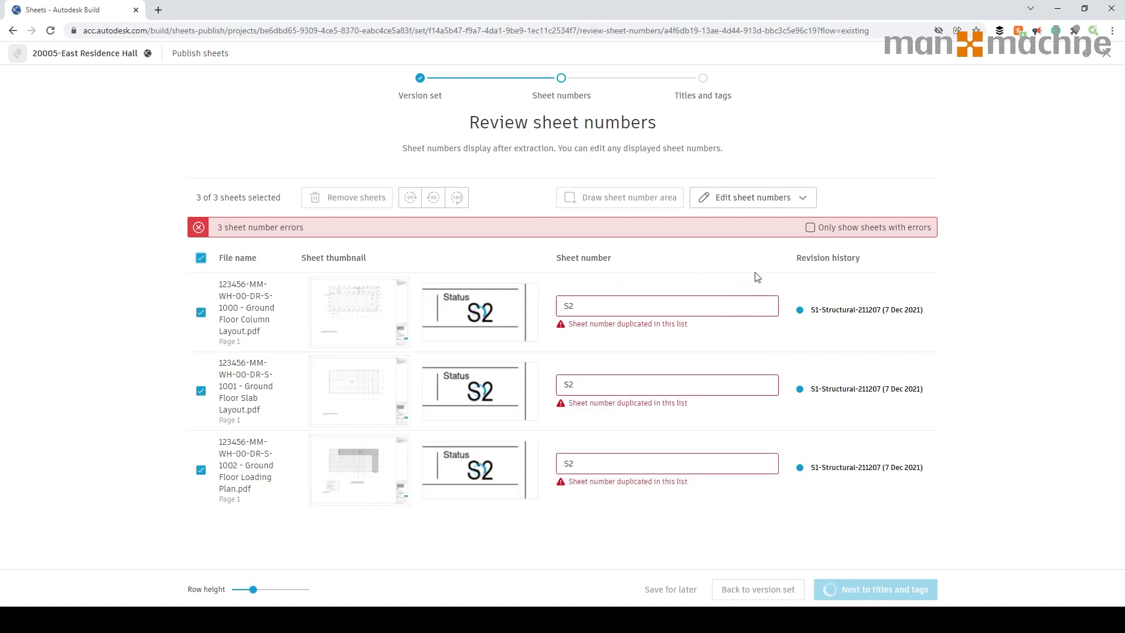
pyautogui.click(737, 198)
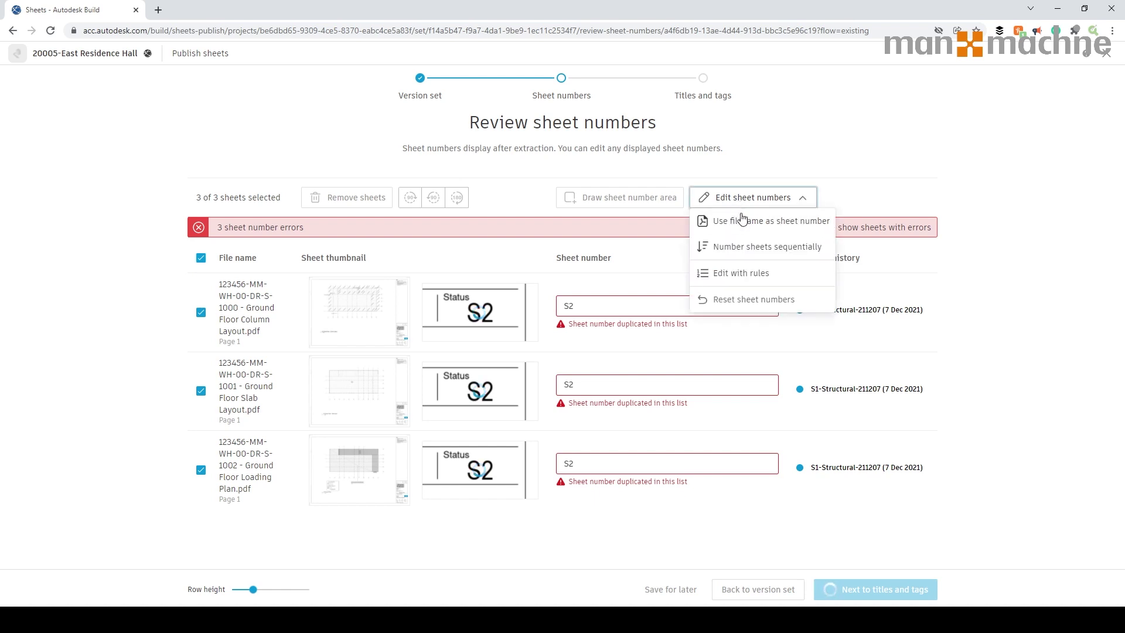
pyautogui.click(743, 220)
# Trim the title suffixes so sheets read 123456-MM-WH-00-DR-S-1000, -1001 and -1002
pyautogui.click(762, 286)
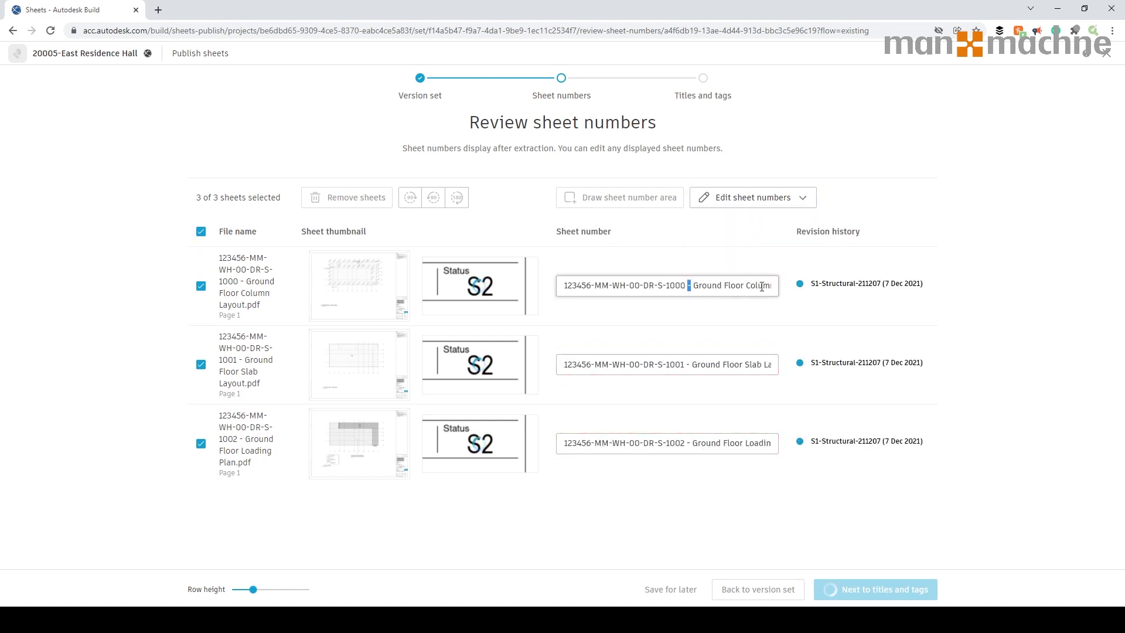
pyautogui.moveTo(762, 286); pyautogui.dragTo(776, 286)
pyautogui.press('BackSpace')
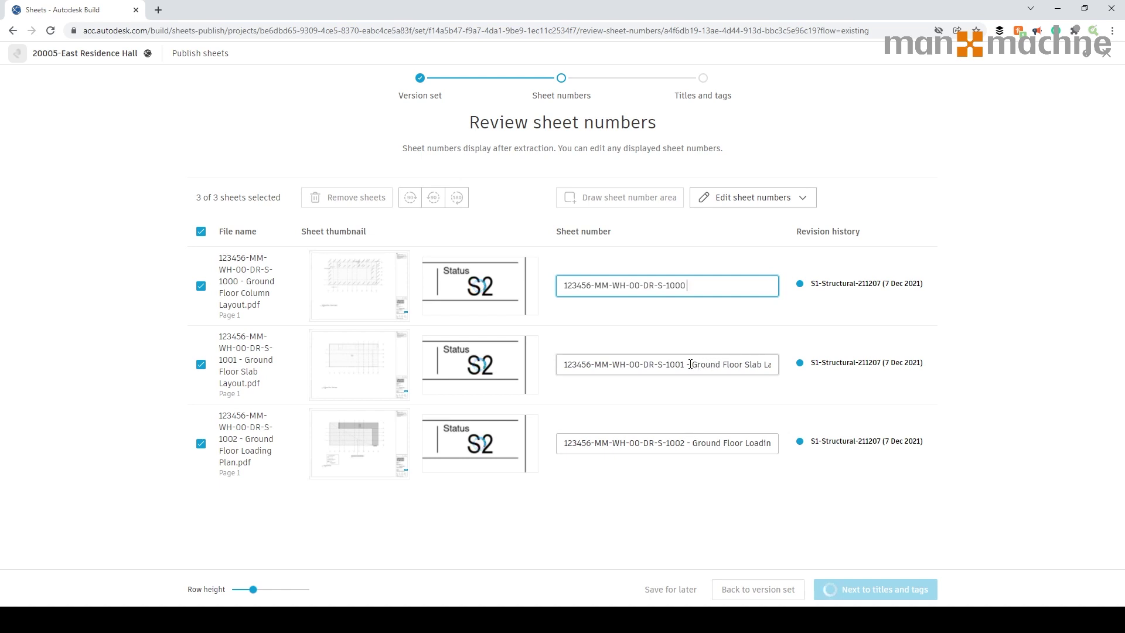
pyautogui.moveTo(690, 364); pyautogui.dragTo(777, 364)
pyautogui.press('BackSpace')
pyautogui.moveTo(687, 443); pyautogui.dragTo(797, 450)
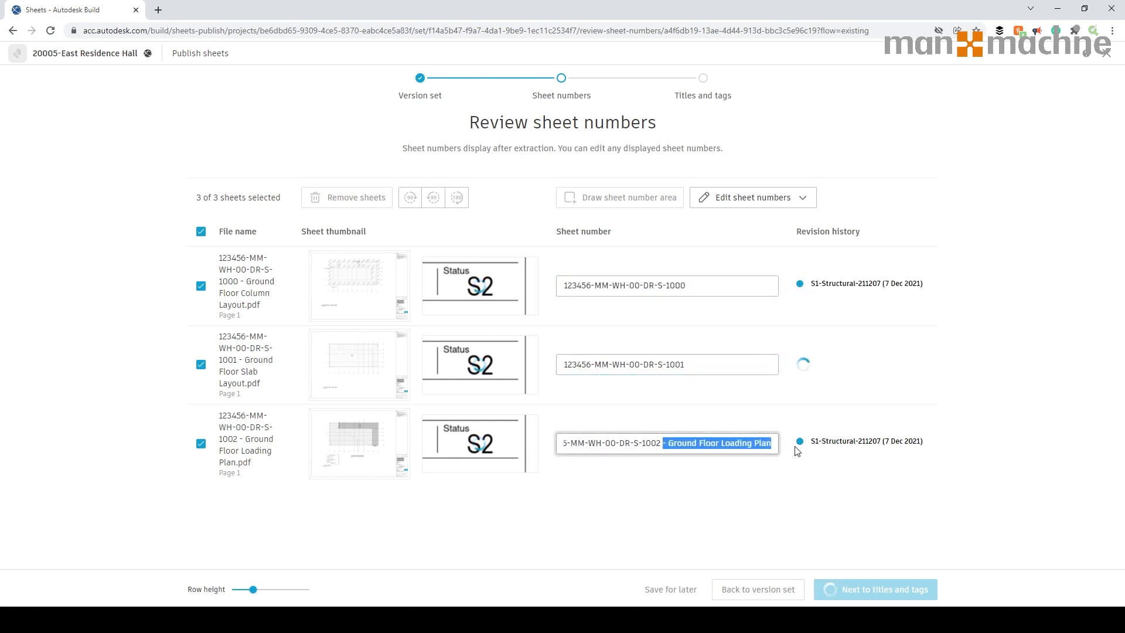
pyautogui.press('BackSpace')
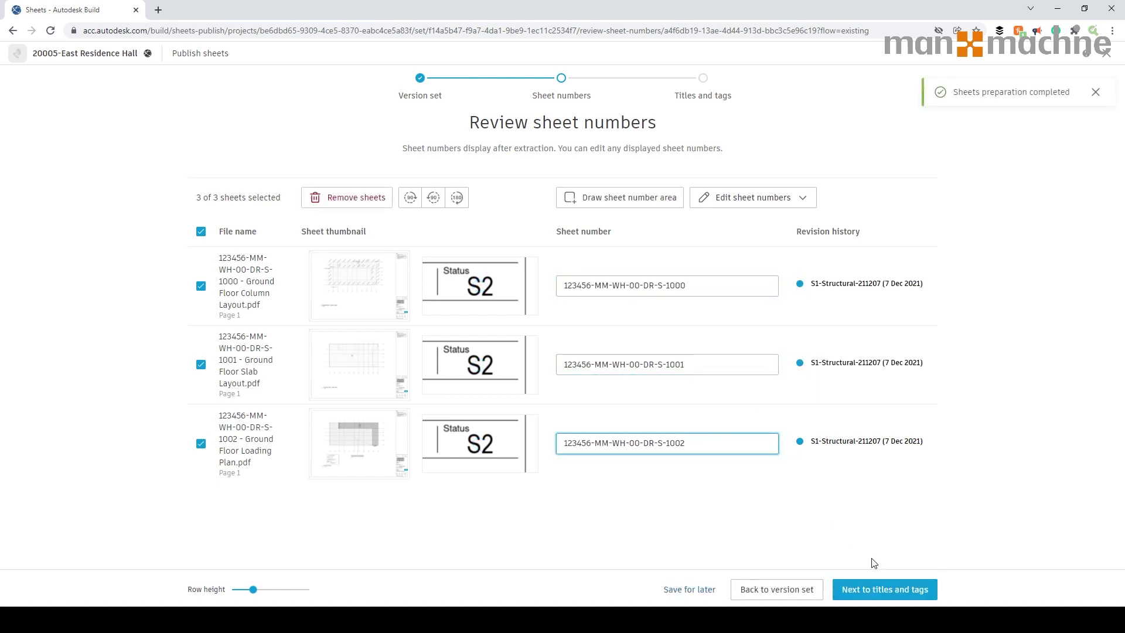
pyautogui.click(894, 593)
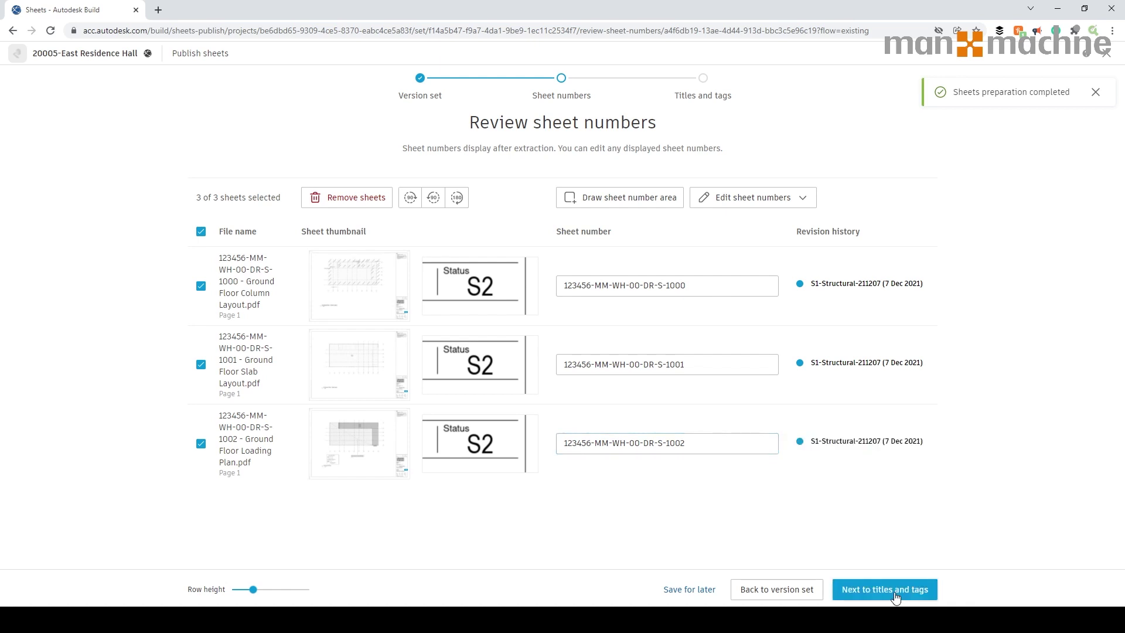
pyautogui.click(895, 595)
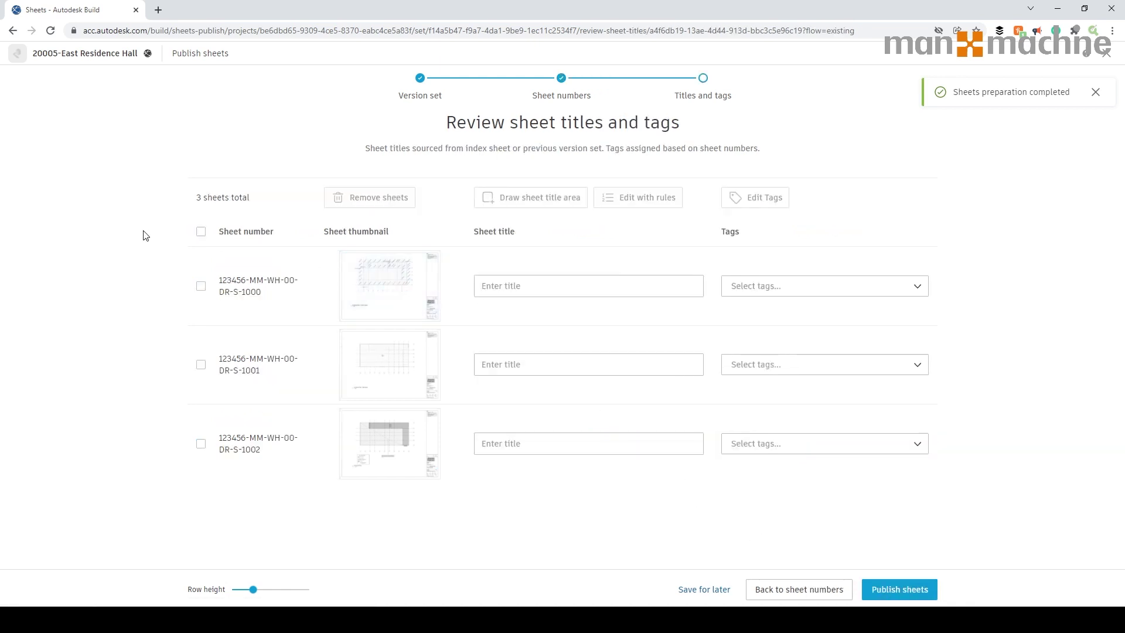
# Mark the Drawing Title box as the title area for all three structural sheets
pyautogui.click(201, 232)
pyautogui.click(529, 210)
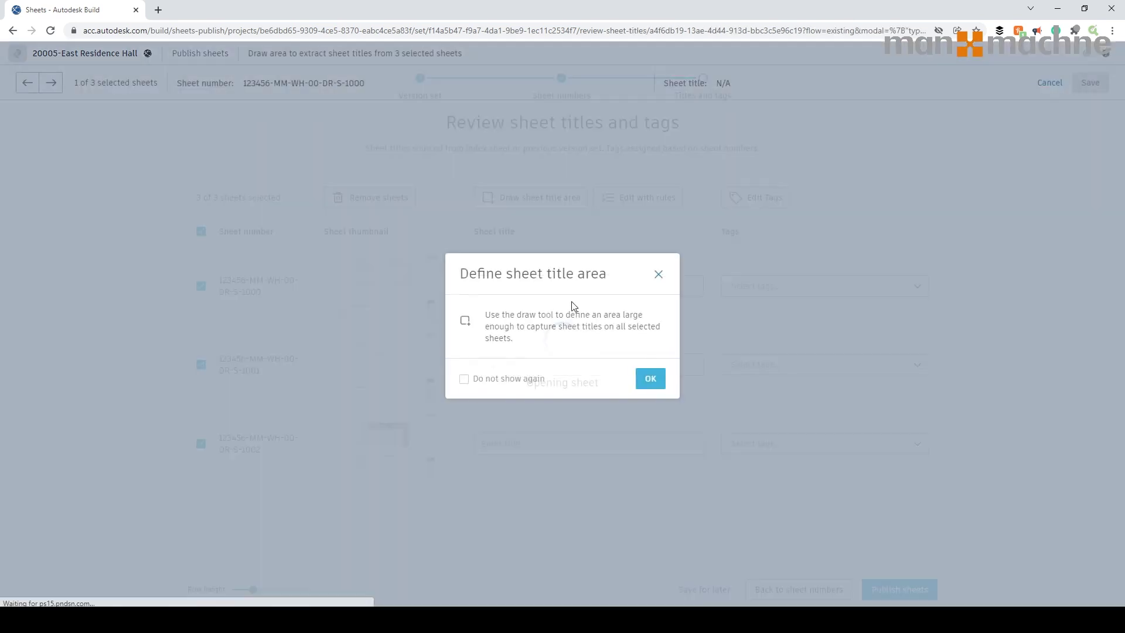
pyautogui.click(637, 376)
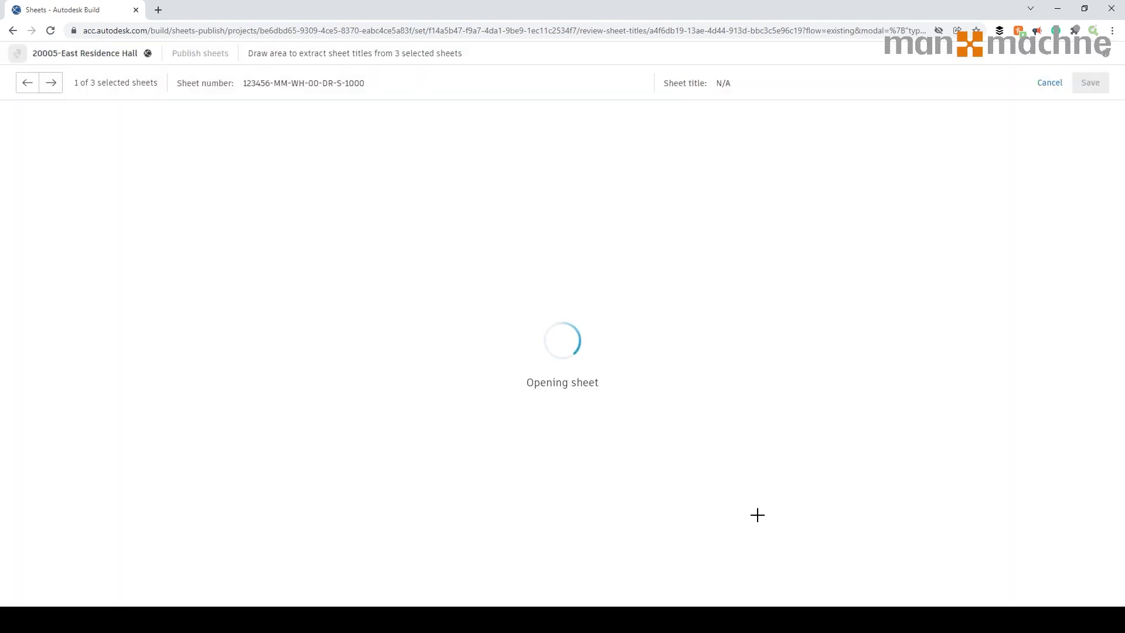
pyautogui.scroll(5, 889, 561)
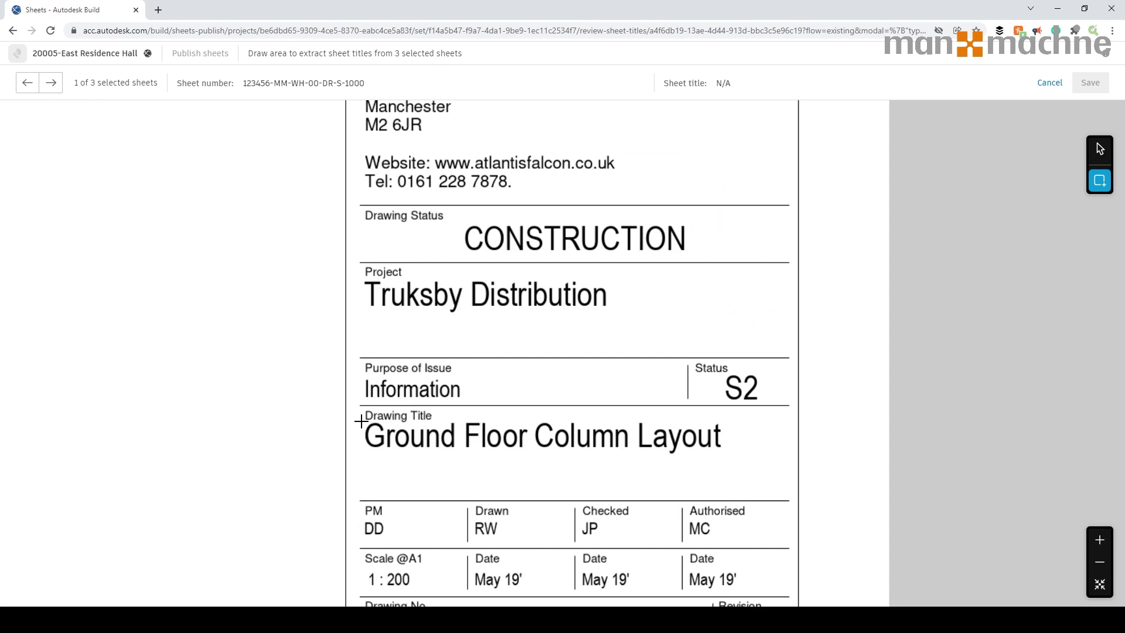
pyautogui.moveTo(362, 422)
pyautogui.mouseDown()
pyautogui.moveTo(529, 493)
pyautogui.moveTo(797, 497)
pyautogui.mouseUp()
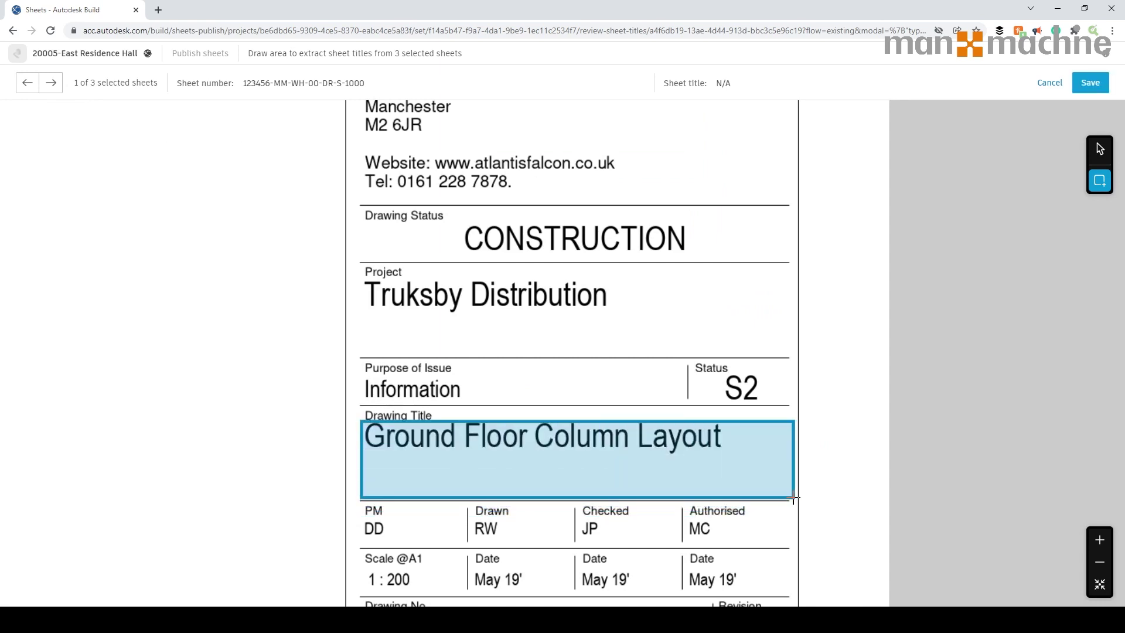
pyautogui.click(577, 399)
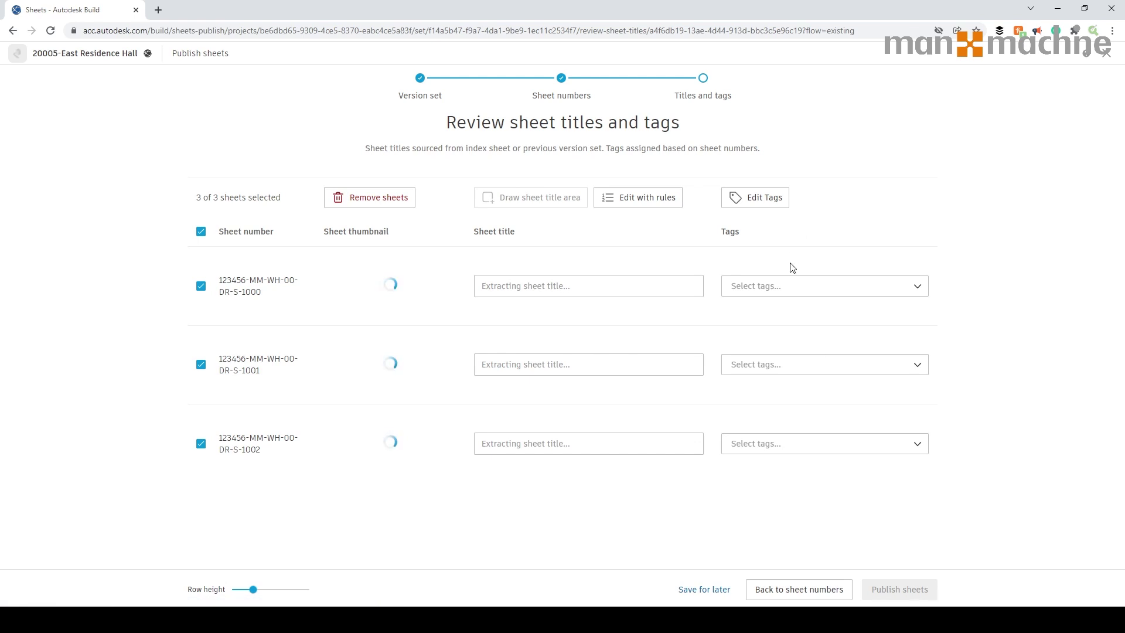
# Create a 'Structural' tag on the first sheet, apply it to the other two, and publish
pyautogui.click(786, 285)
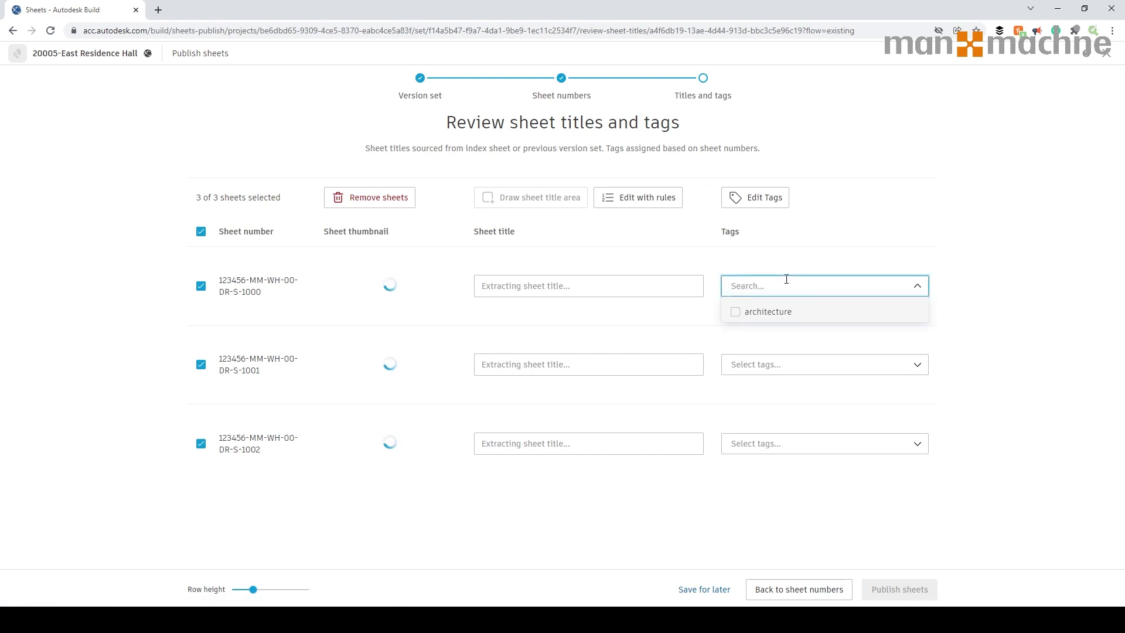
pyautogui.write('Structural')
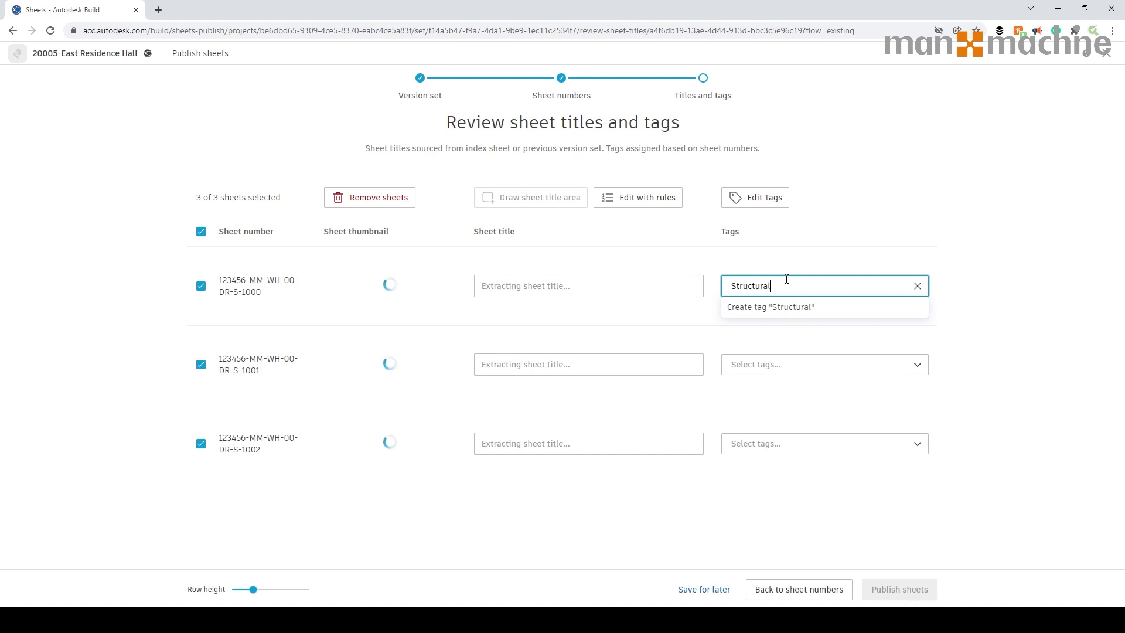
pyautogui.press('Return')
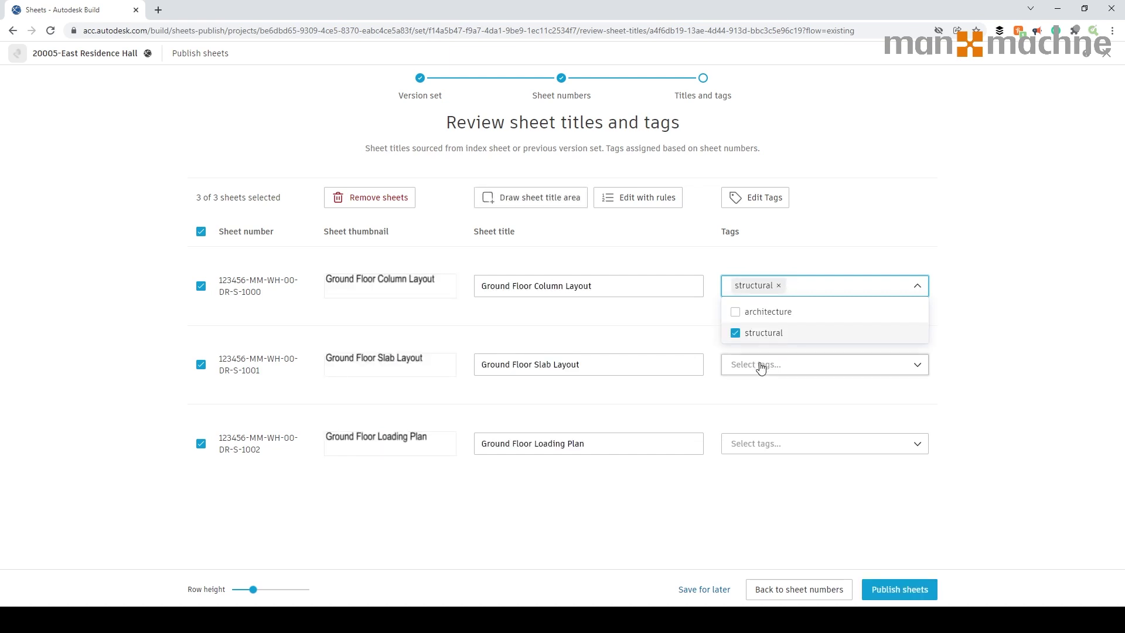
pyautogui.click(744, 364)
pyautogui.click(739, 412)
pyautogui.click(743, 437)
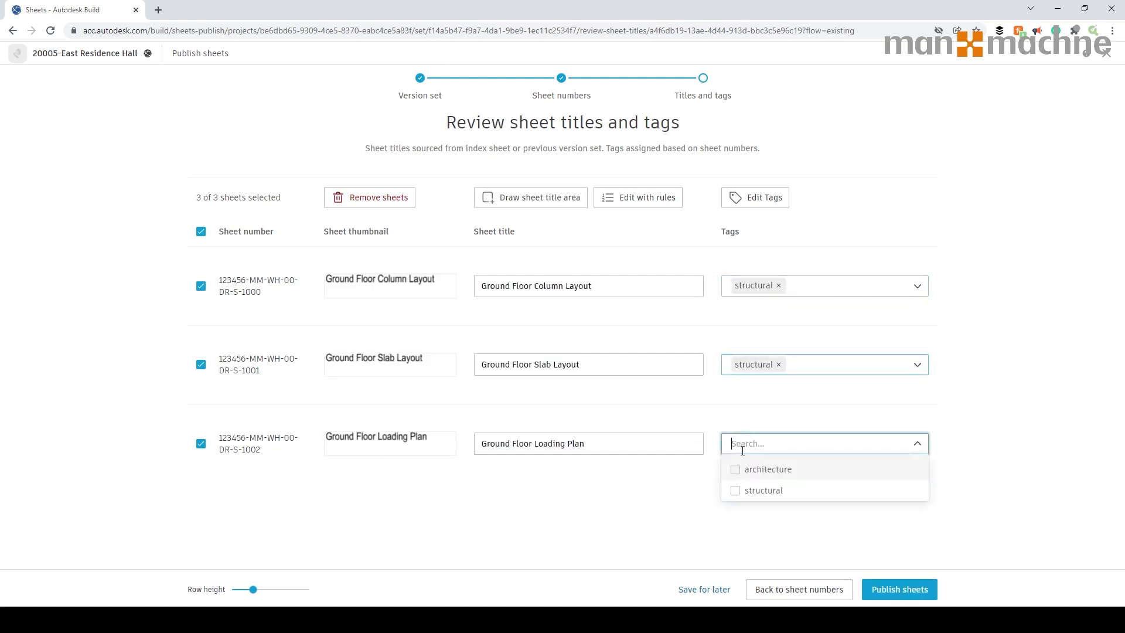
pyautogui.click(736, 490)
pyautogui.click(877, 556)
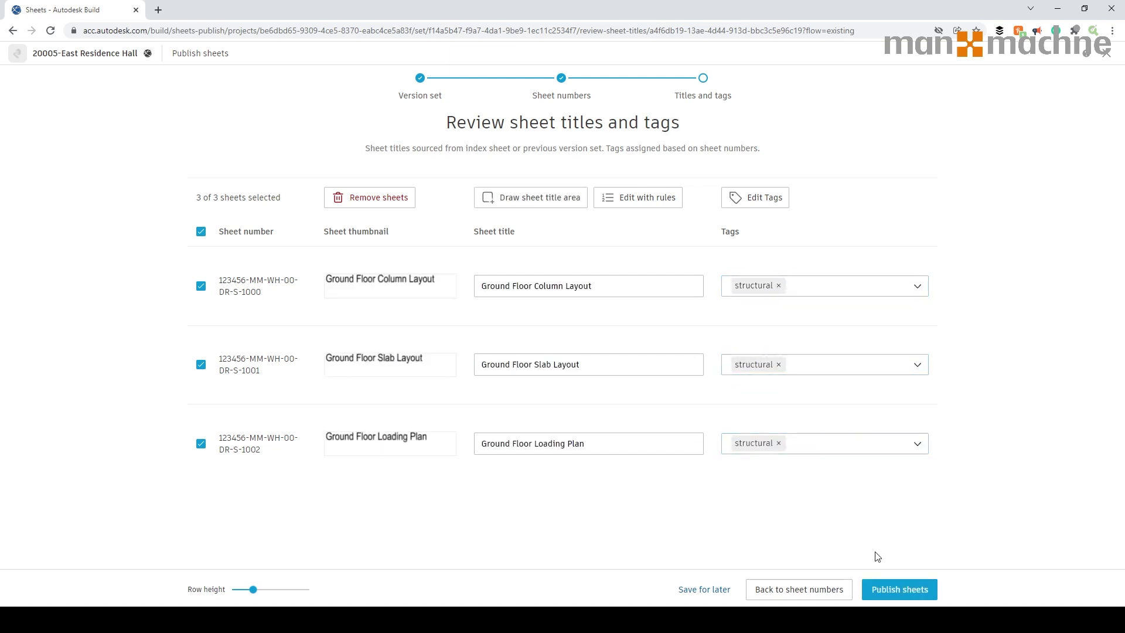
pyautogui.click(899, 591)
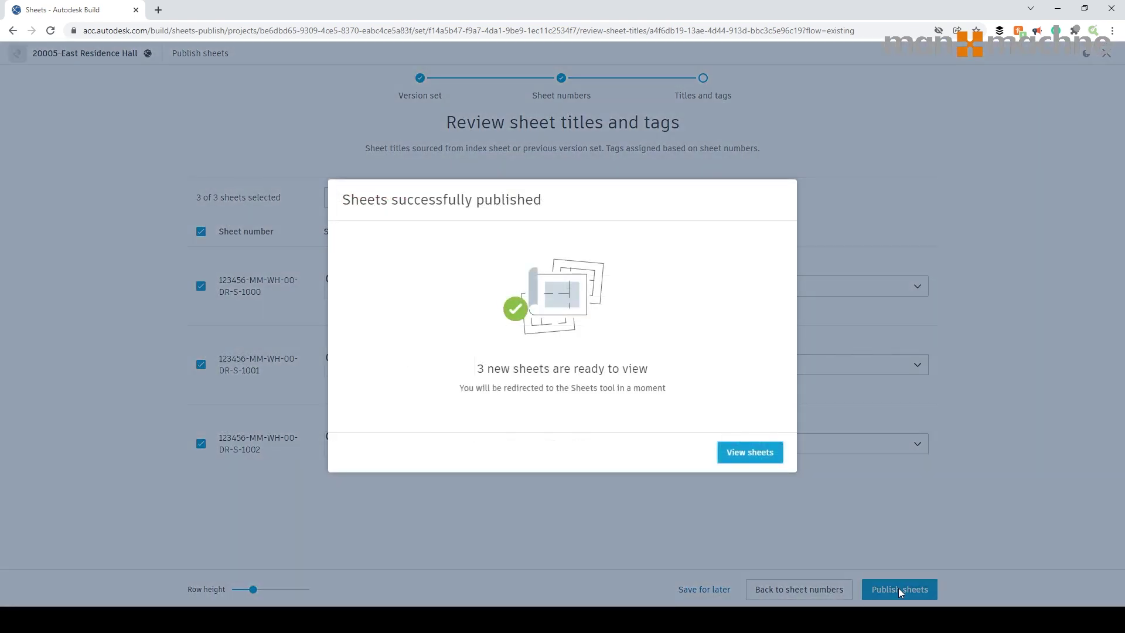
# Show the published sheets with the version set filter cleared, and preview sheet 123456-MM-WH-01-DR-A-2003
pyautogui.click(768, 460)
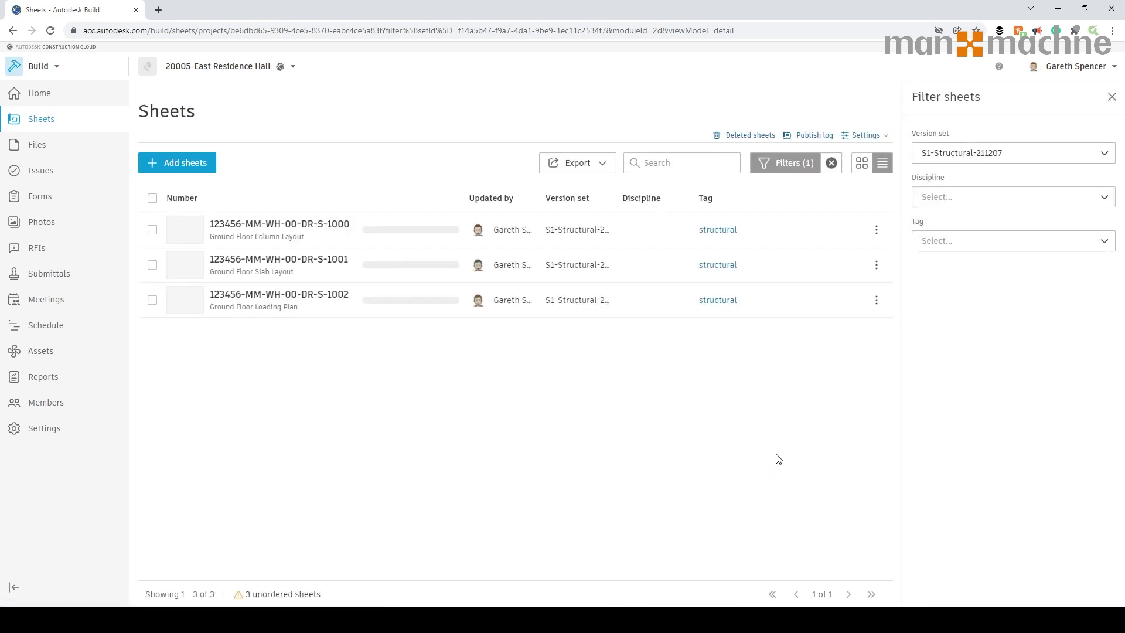
pyautogui.click(1112, 97)
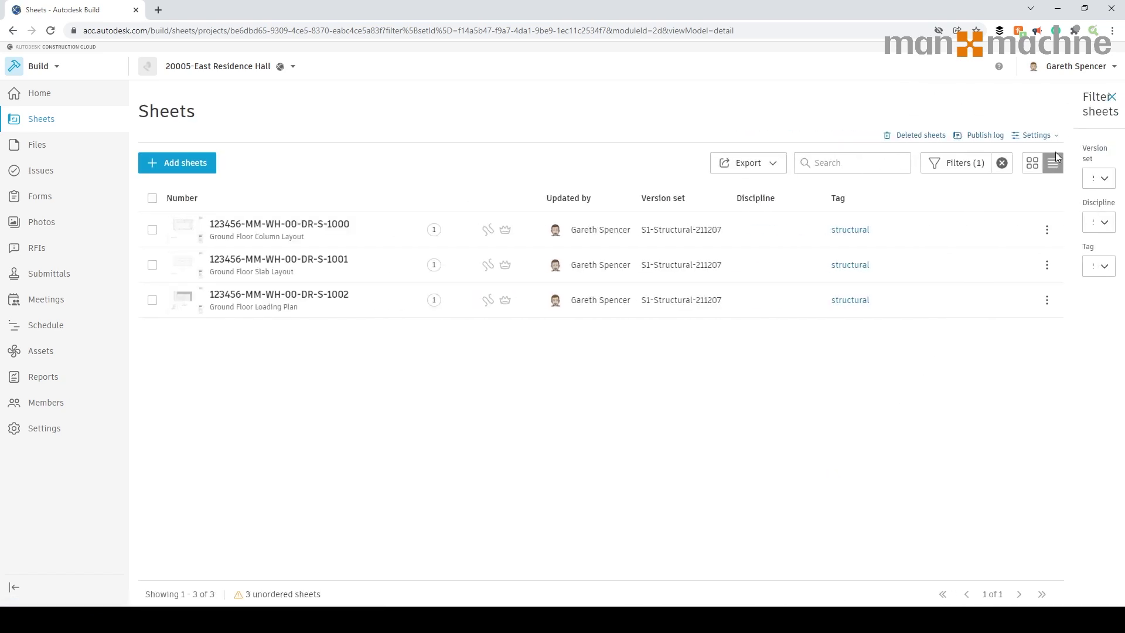
pyautogui.click(1051, 166)
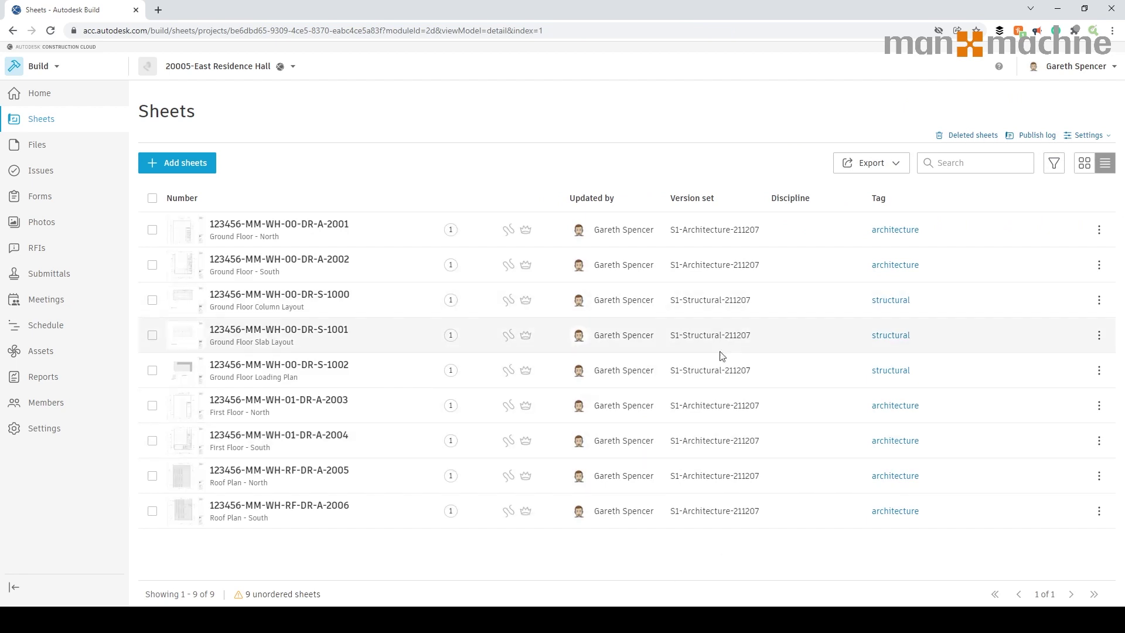
pyautogui.click(394, 403)
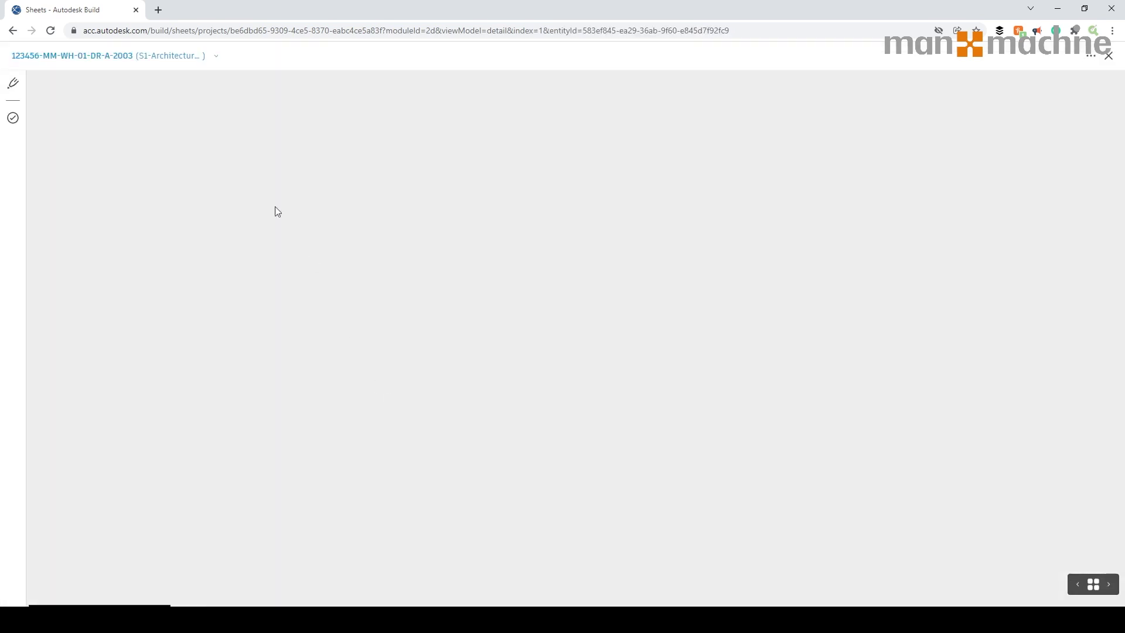
pyautogui.click(1109, 56)
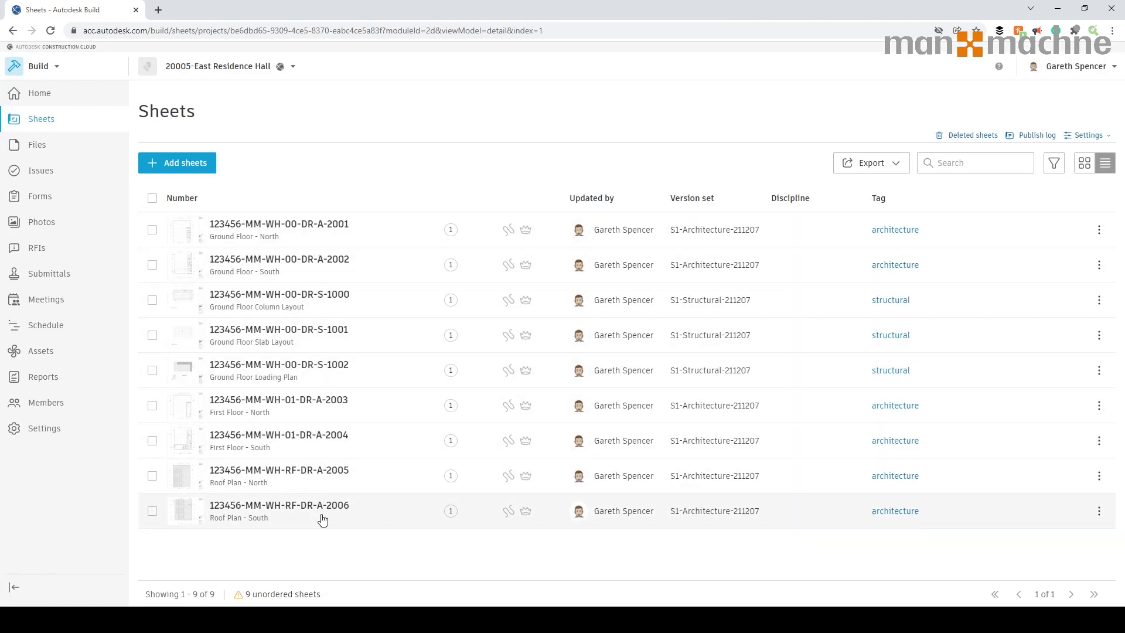
# Try filtering by version set S1-Structural-211207 and by the architecture tag, then clear both filters
pyautogui.click(1054, 162)
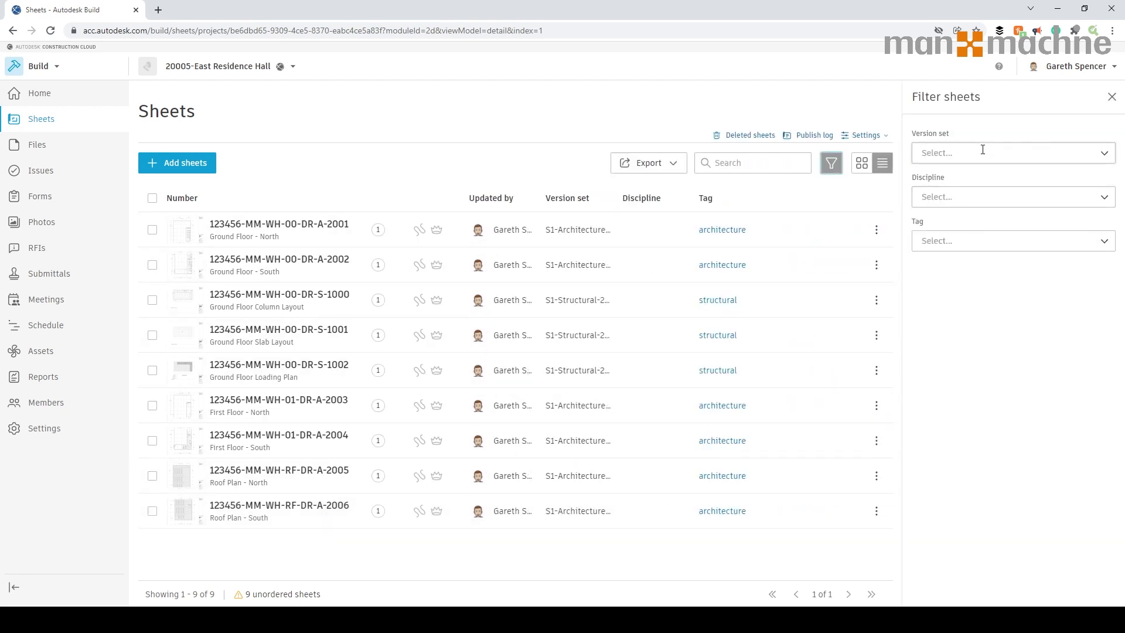
pyautogui.click(982, 152)
pyautogui.click(952, 186)
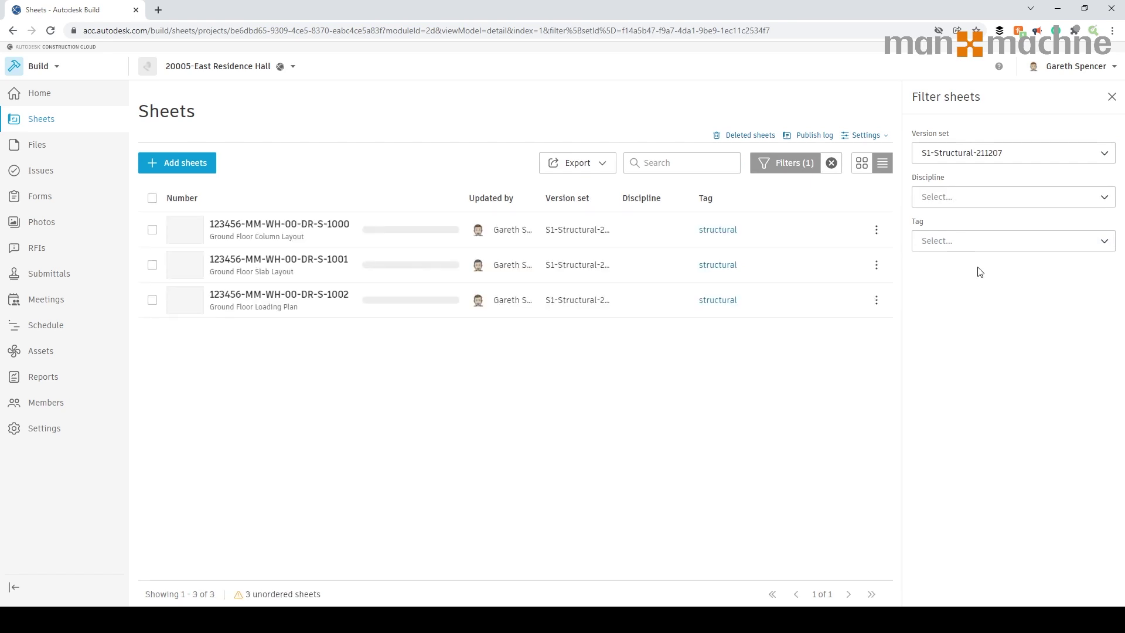
pyautogui.click(1011, 154)
pyautogui.click(929, 246)
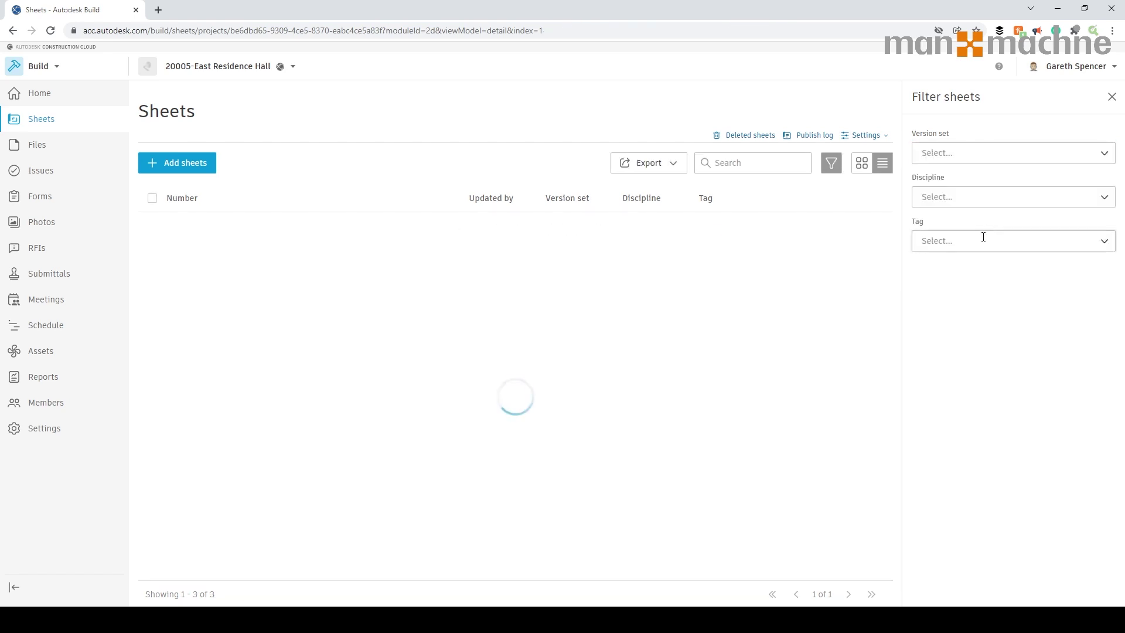
pyautogui.click(981, 241)
pyautogui.click(923, 287)
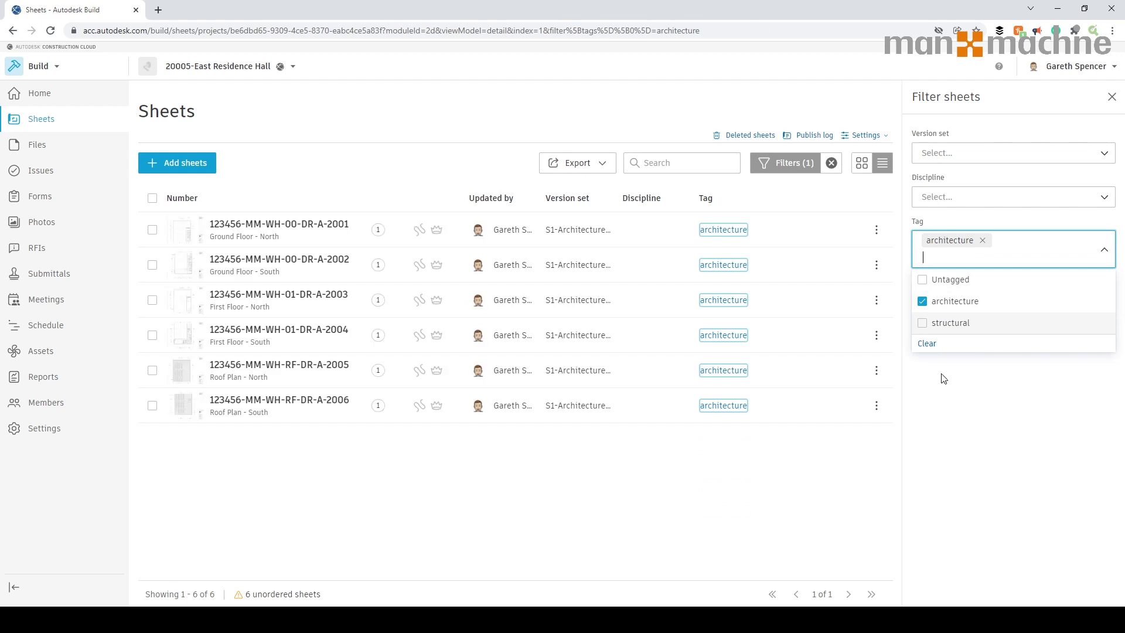
pyautogui.click(931, 345)
pyautogui.click(1112, 97)
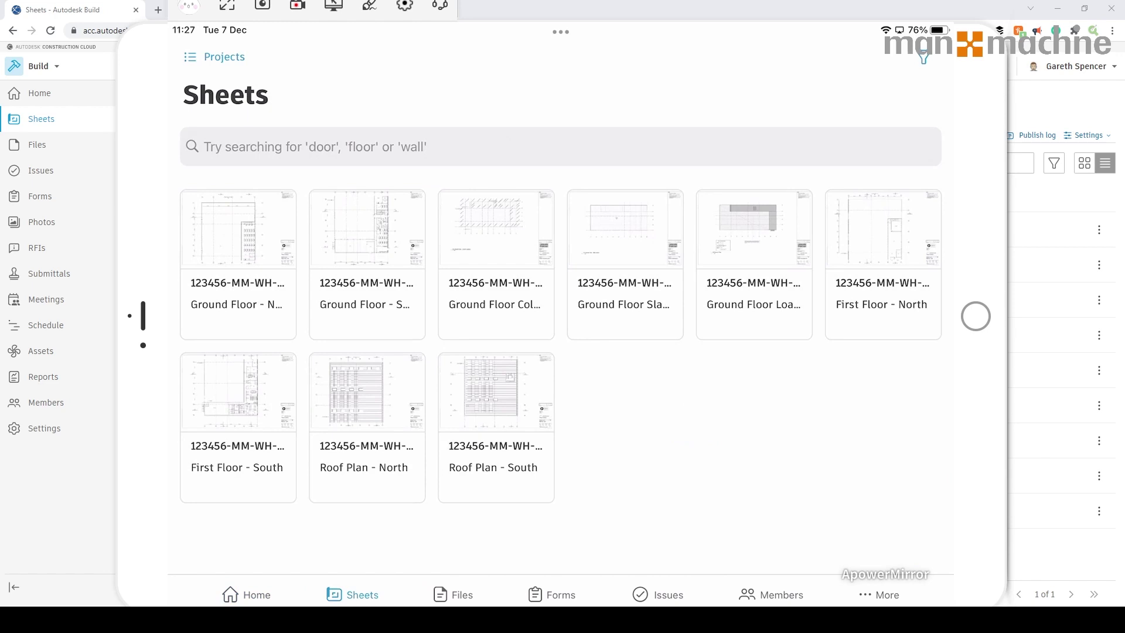
# Open sheet 123456-MM-WH-00-DR-A-2002 (Ground Floor - South) and zoom into the desks near gridlines 10–11
pyautogui.click(367, 264)
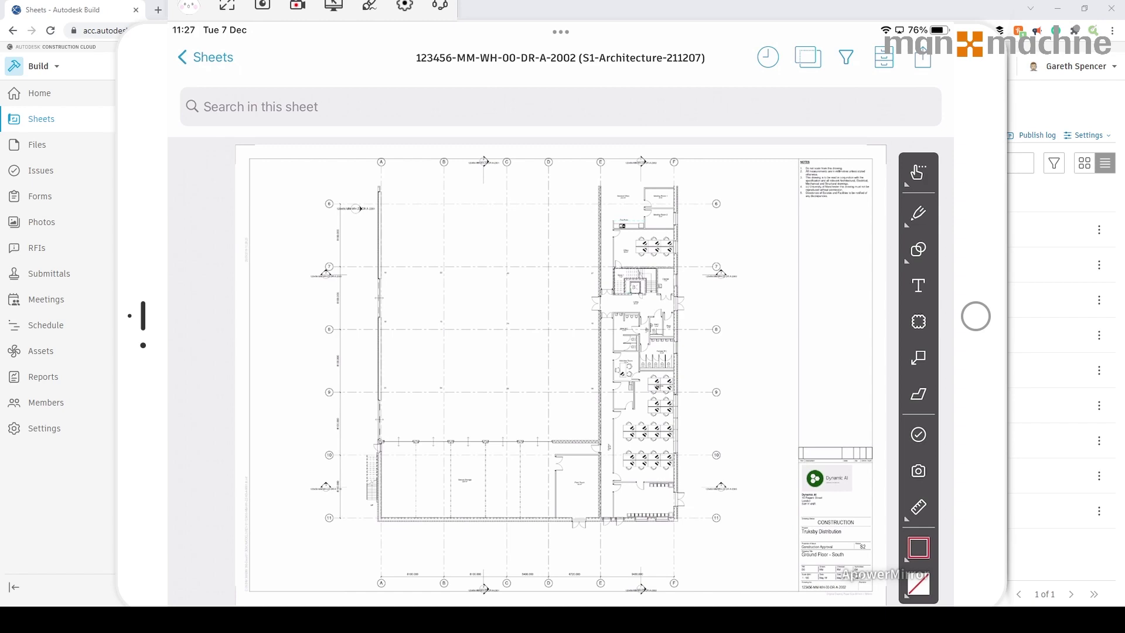
pyautogui.scroll(5, 527, 369)
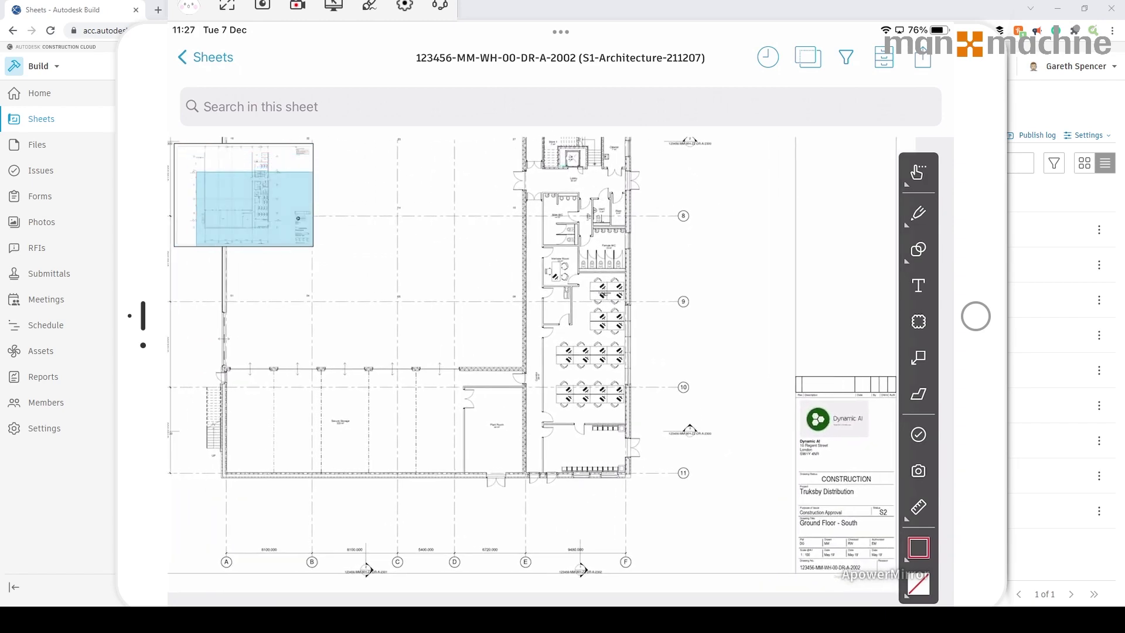
pyautogui.scroll(5, 820, 445)
pyautogui.scroll(-4, 644, 351)
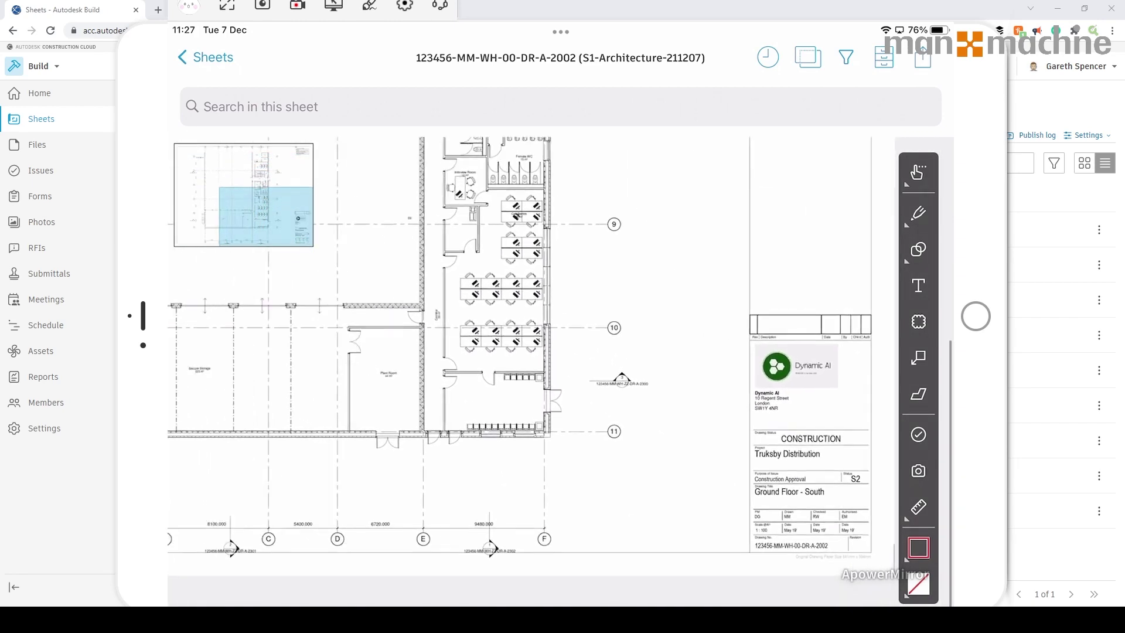
pyautogui.scroll(-5, 542, 358)
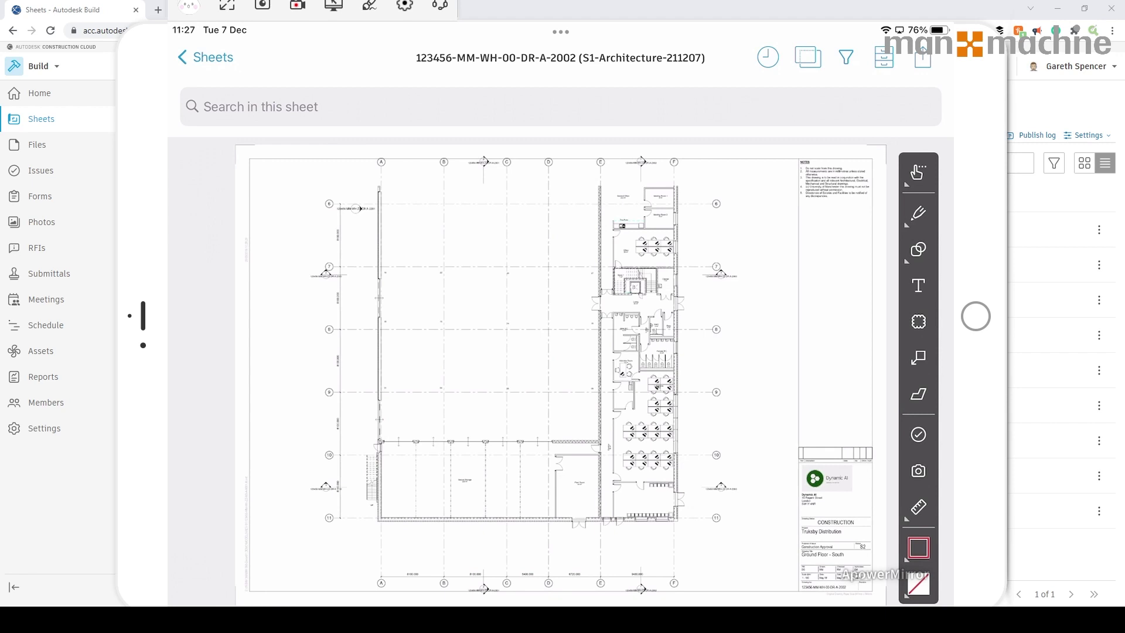
pyautogui.scroll(5, 703, 508)
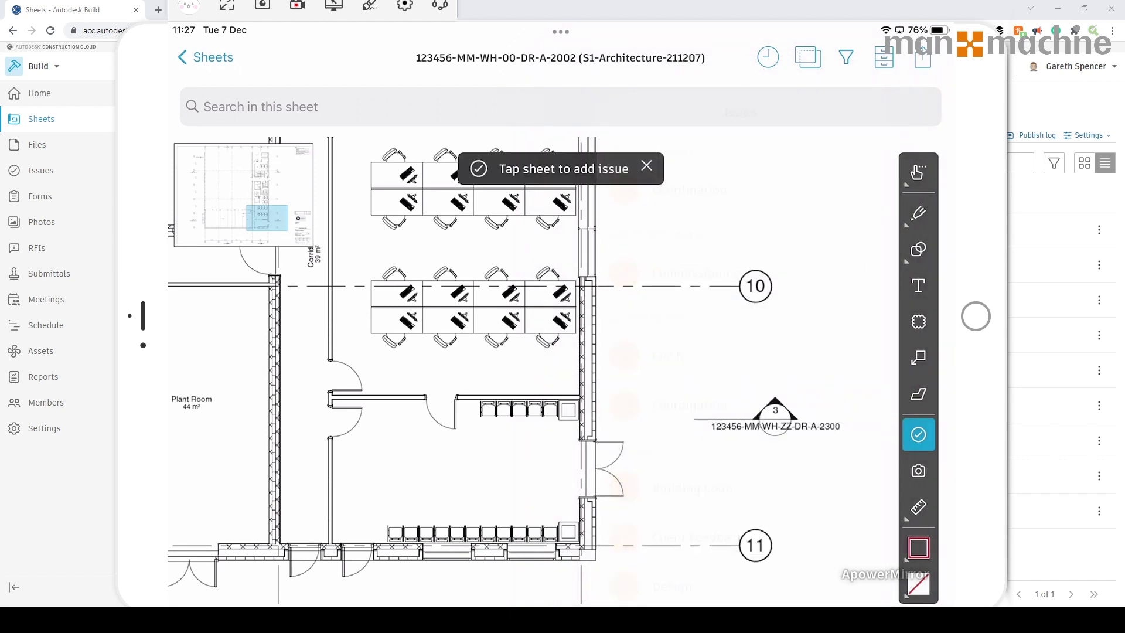
# Pin a Coordination issue beside the door with the description 'Coordinate issue with the door.'
pyautogui.click(593, 459)
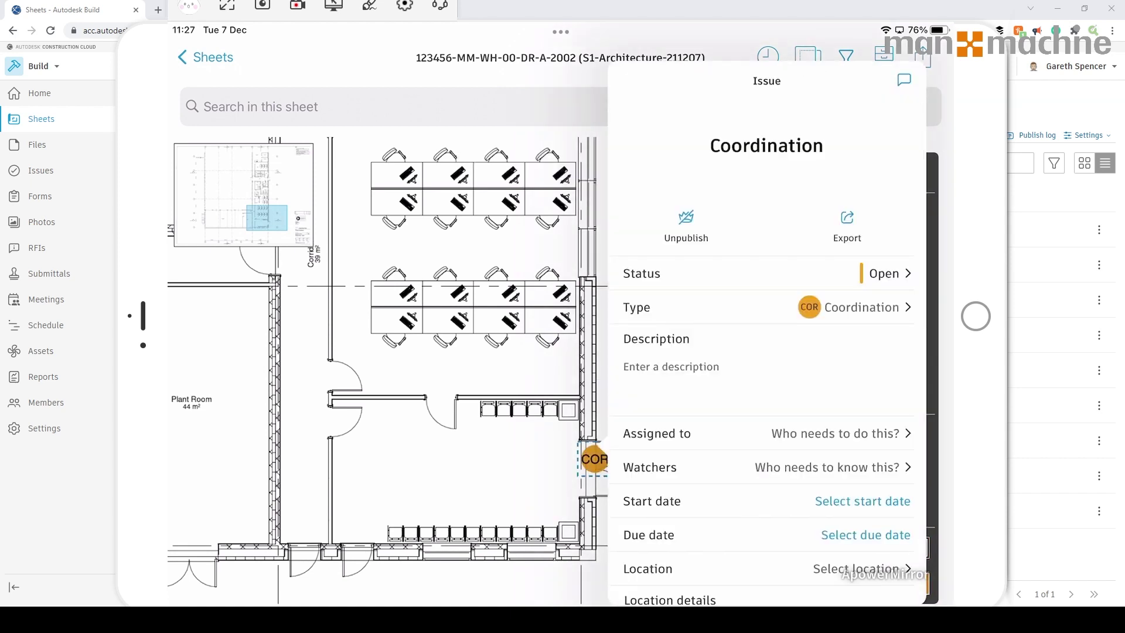
pyautogui.click(671, 366)
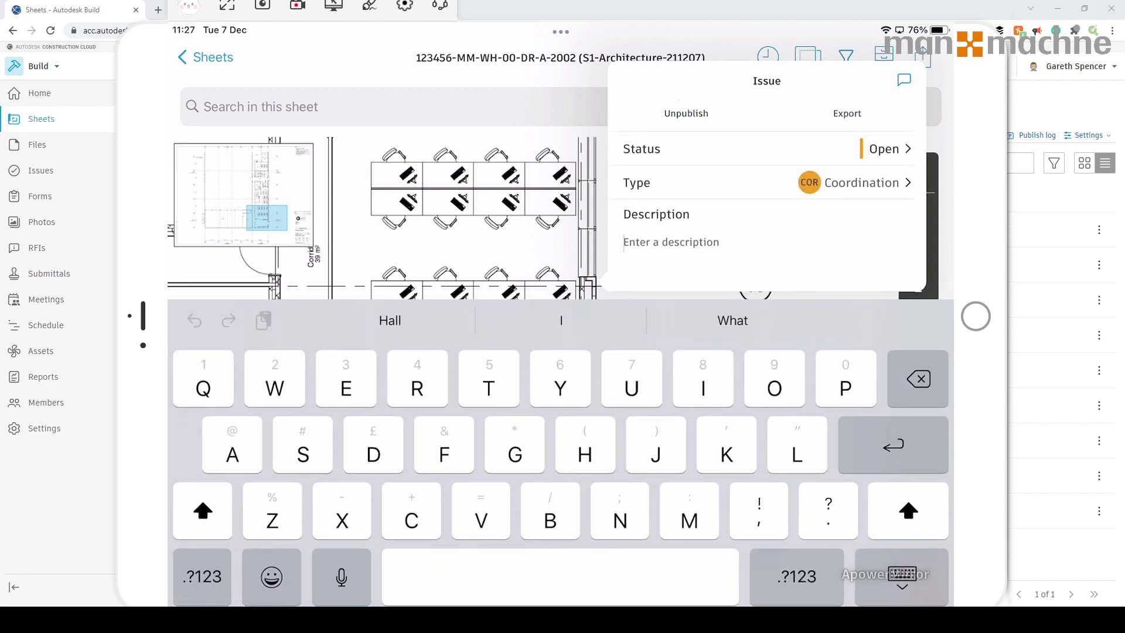
pyautogui.write('Co')
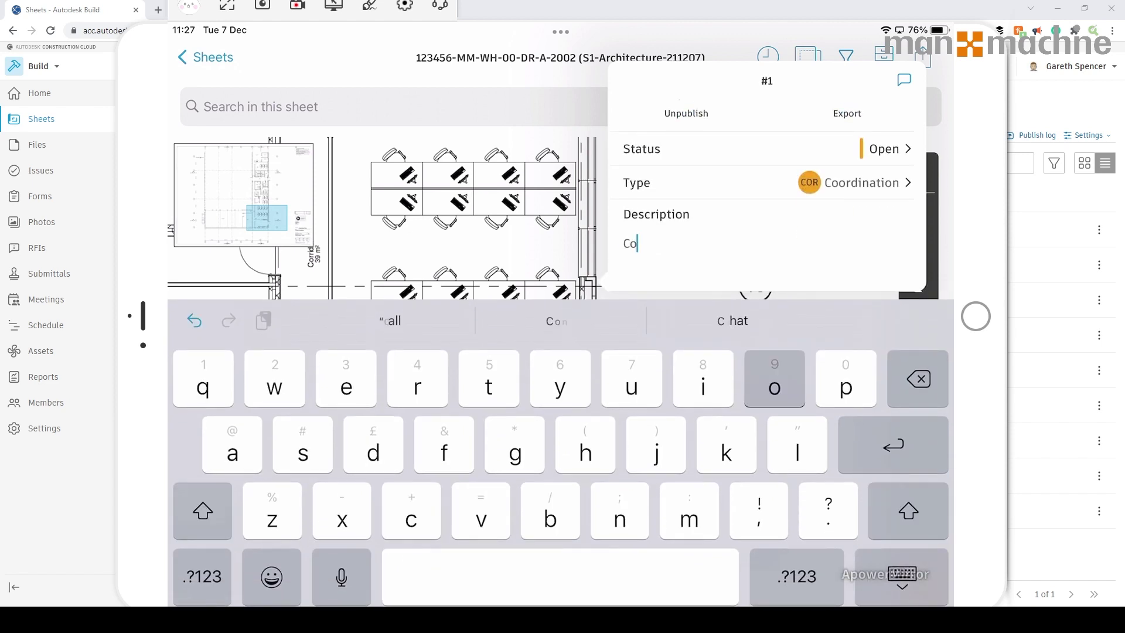
pyautogui.write('ordinate iss')
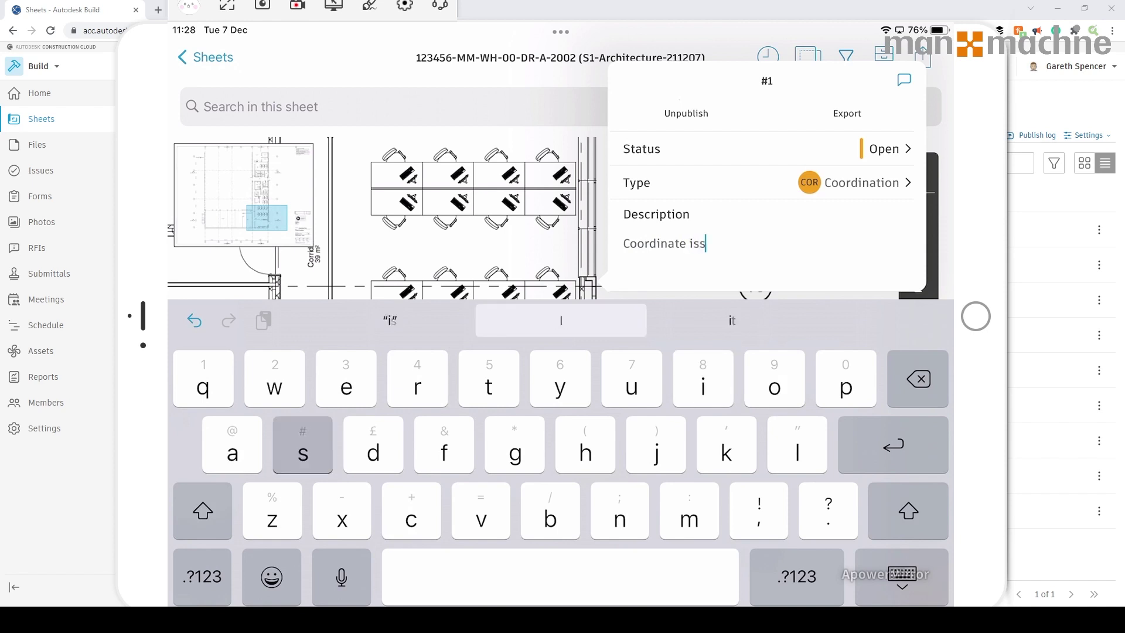
pyautogui.write('ue with th')
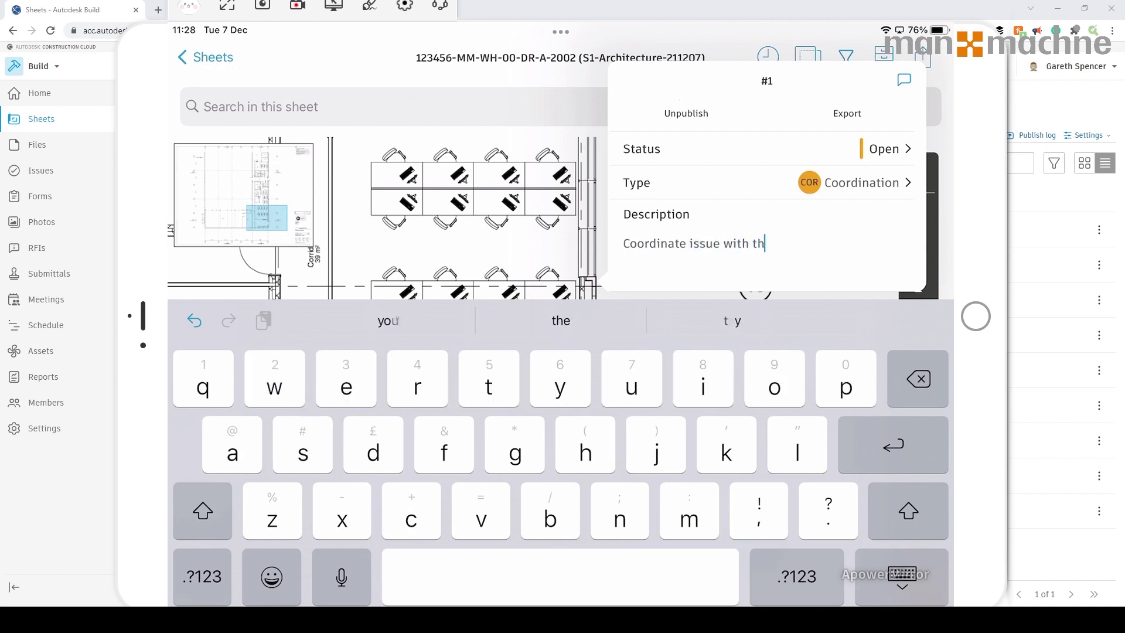
pyautogui.write('e door.')
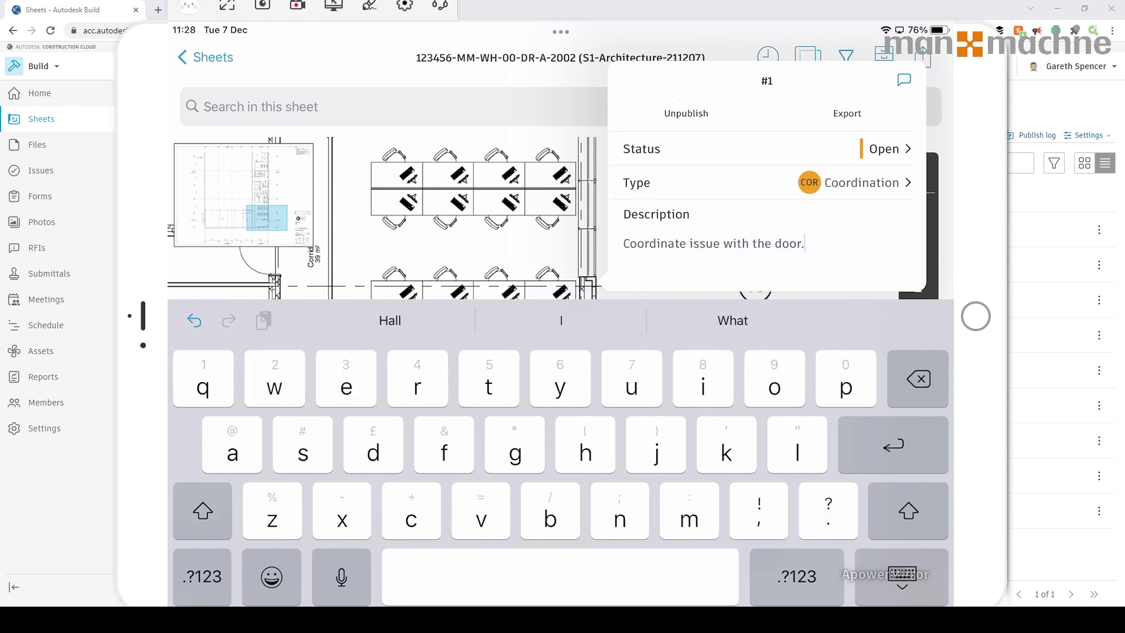
pyautogui.click(902, 577)
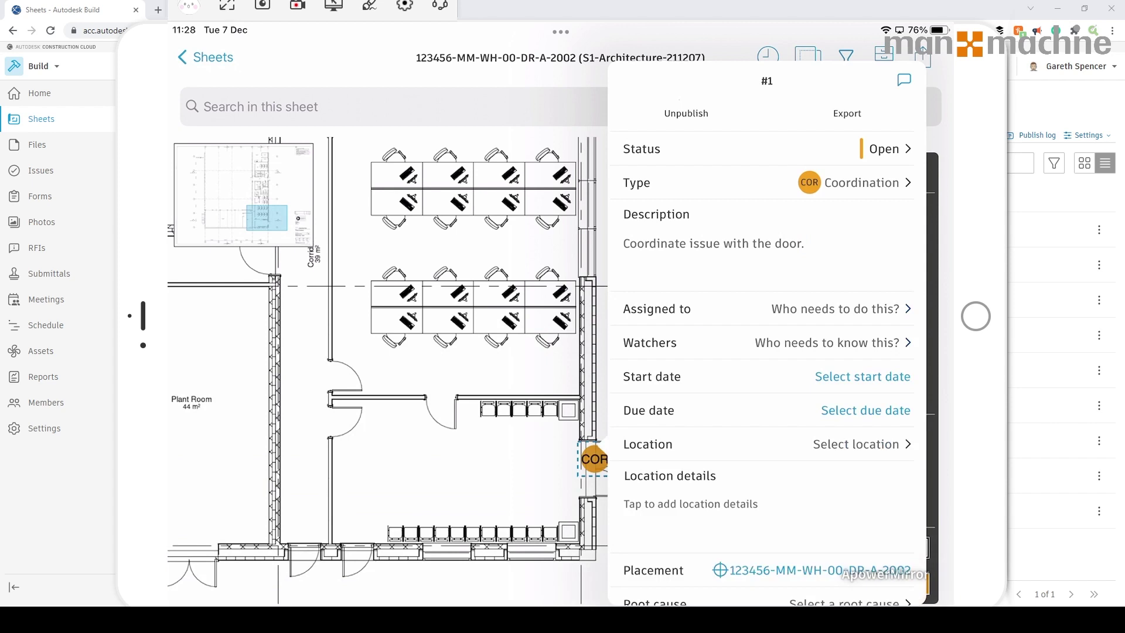
pyautogui.click(840, 309)
# Assign the issue to the BIM Manager role
pyautogui.scroll(-3, 767, 351)
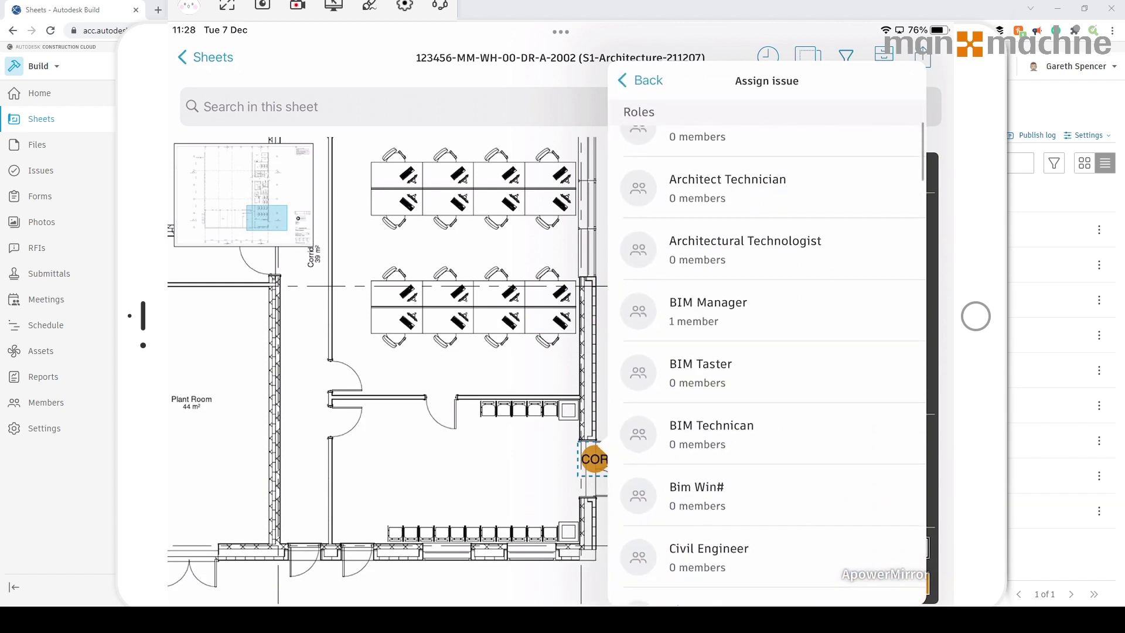
pyautogui.scroll(-1, 767, 352)
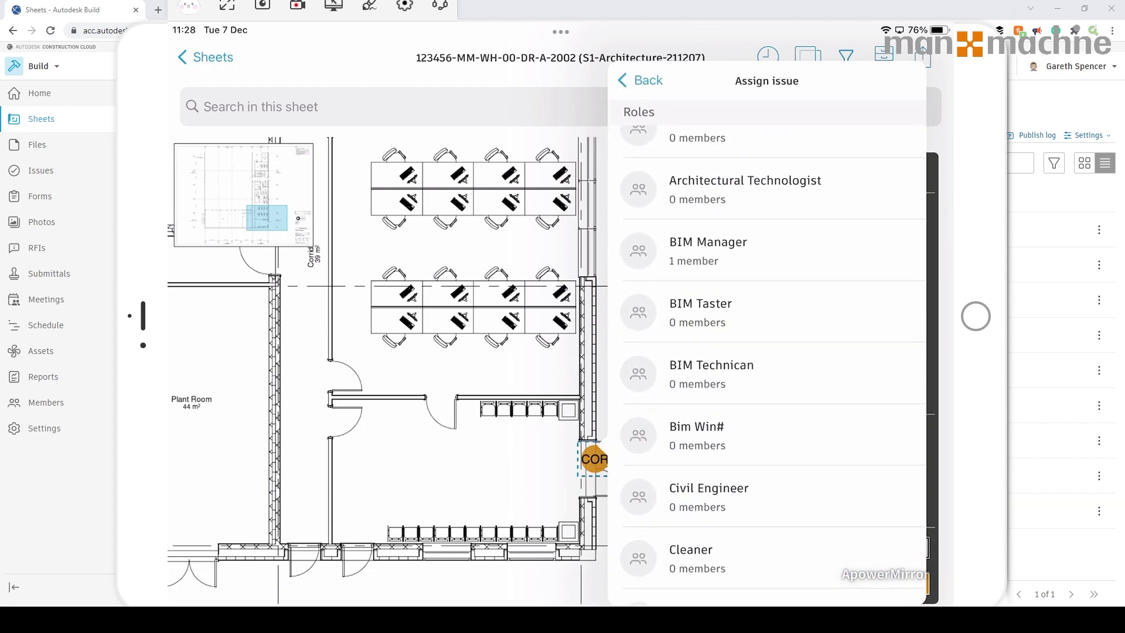
pyautogui.scroll(1, 768, 351)
pyautogui.click(708, 313)
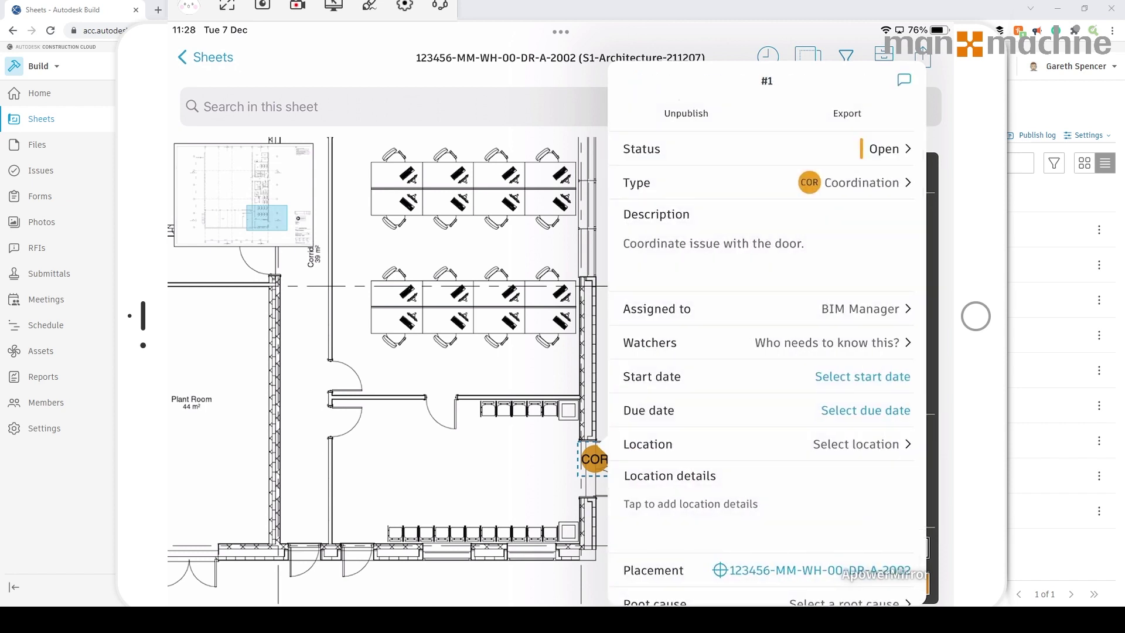
# Set the issue's start date to 7 Dec 2021 and due date to 14 Dec 2021
pyautogui.click(863, 376)
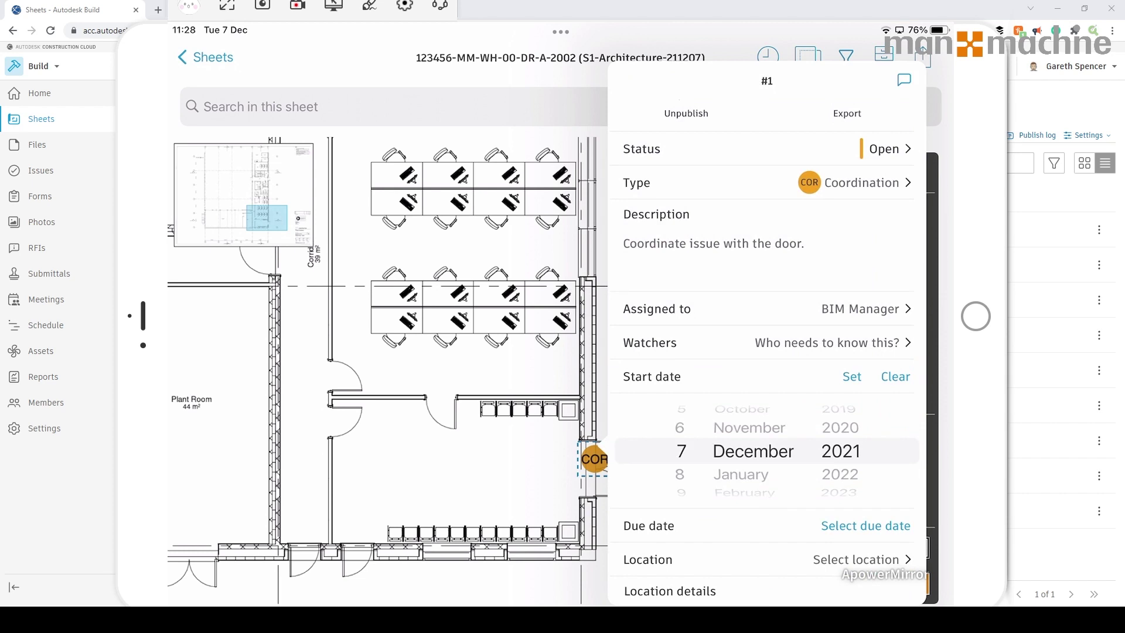
pyautogui.click(852, 376)
pyautogui.click(865, 410)
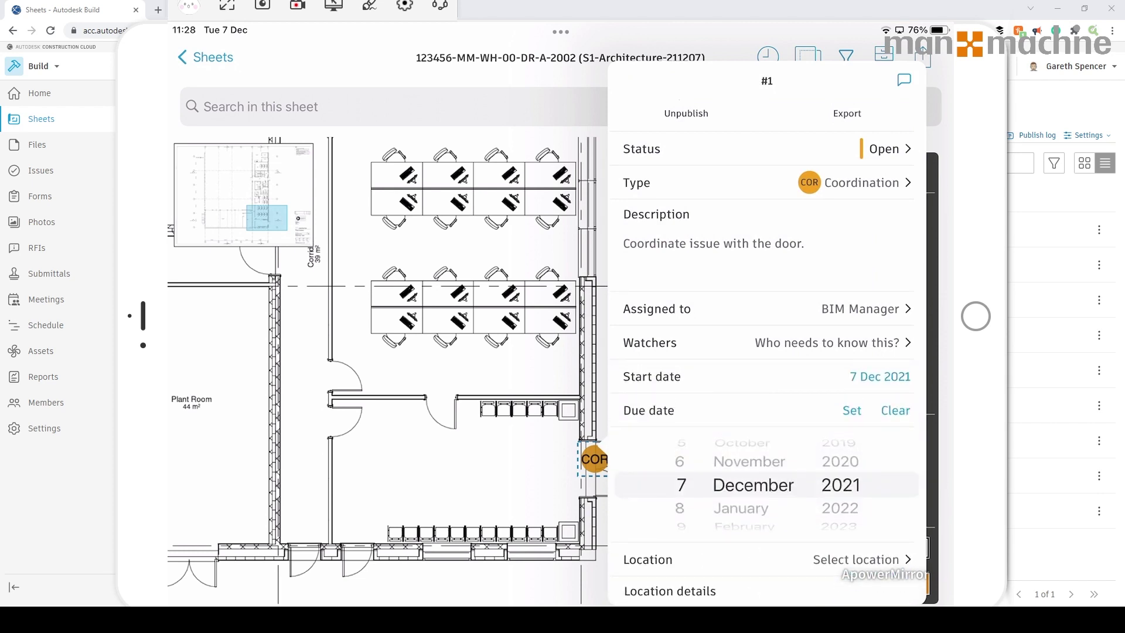
pyautogui.scroll(-7, 680, 485)
pyautogui.click(852, 410)
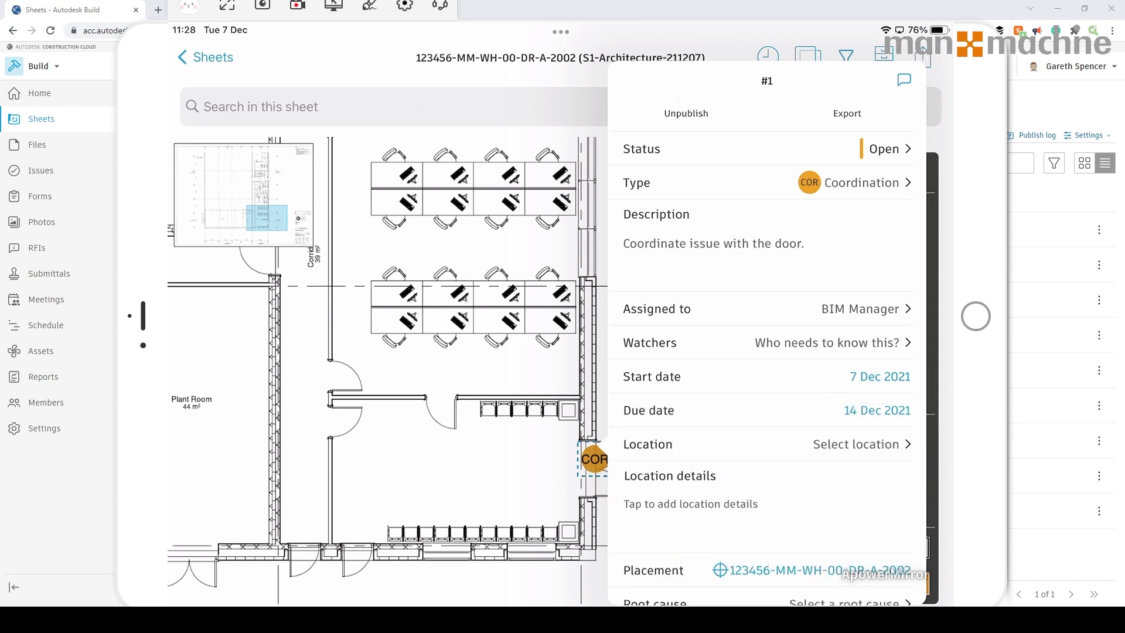
pyautogui.scroll(-4, 762, 352)
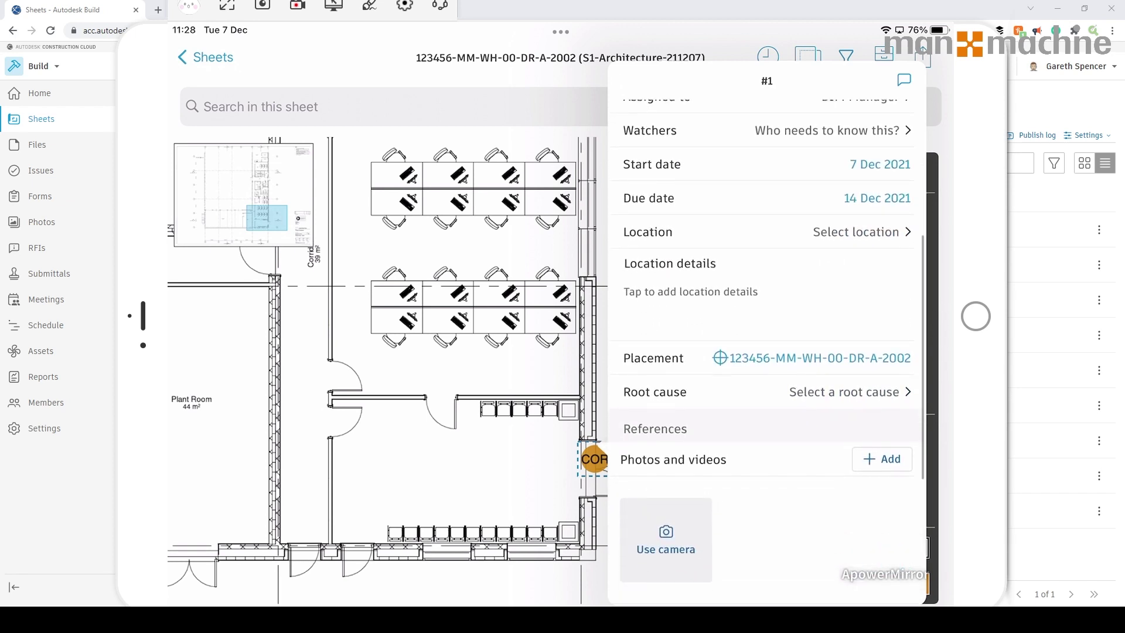
# Set the root cause to Design Coordination and close the issue details
pyautogui.click(762, 393)
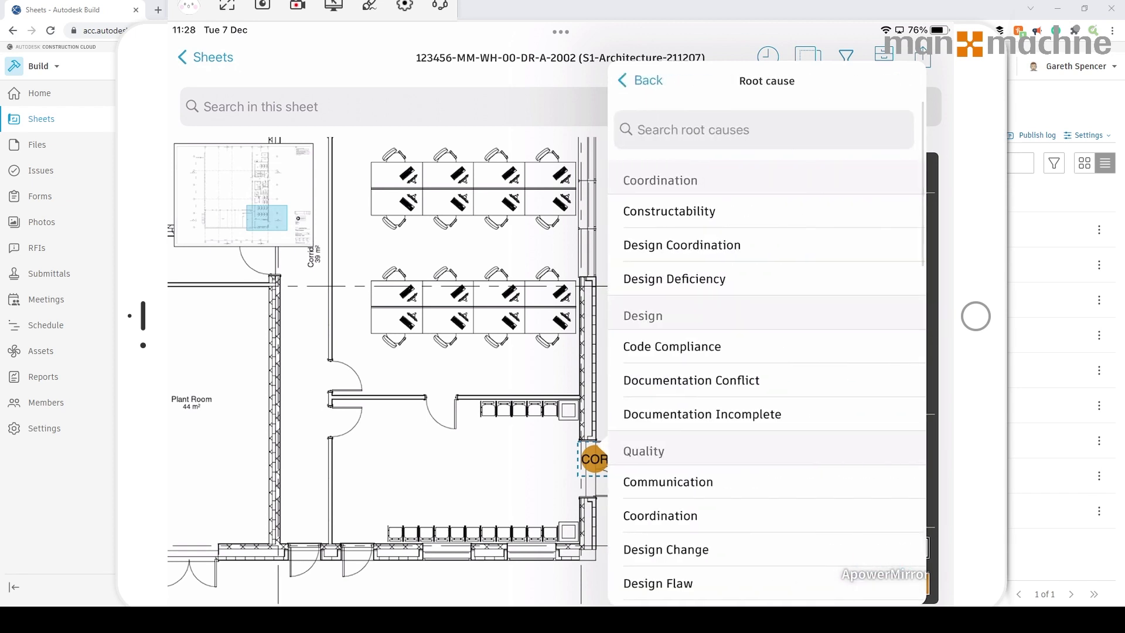
pyautogui.click(682, 245)
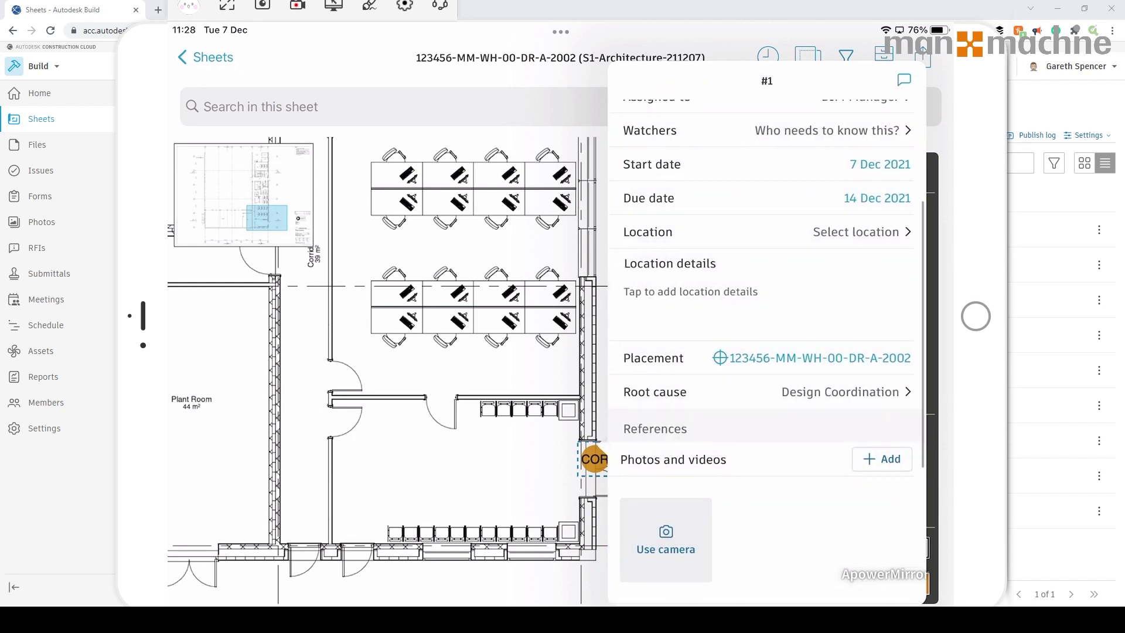
pyautogui.scroll(-5, 767, 351)
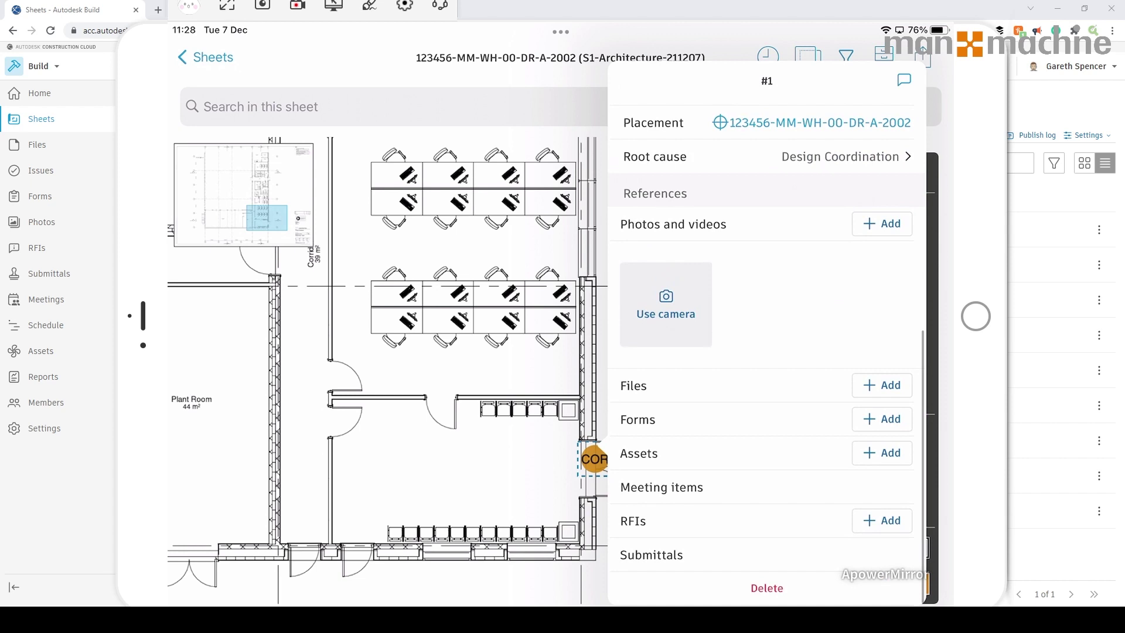
pyautogui.scroll(5, 767, 351)
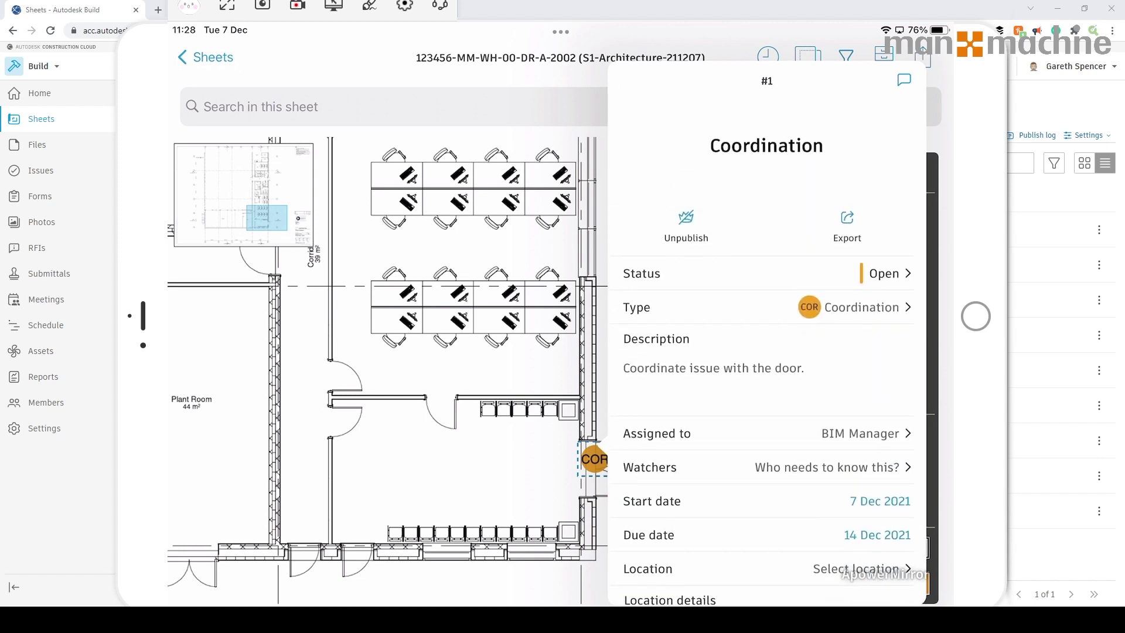
pyautogui.click(976, 316)
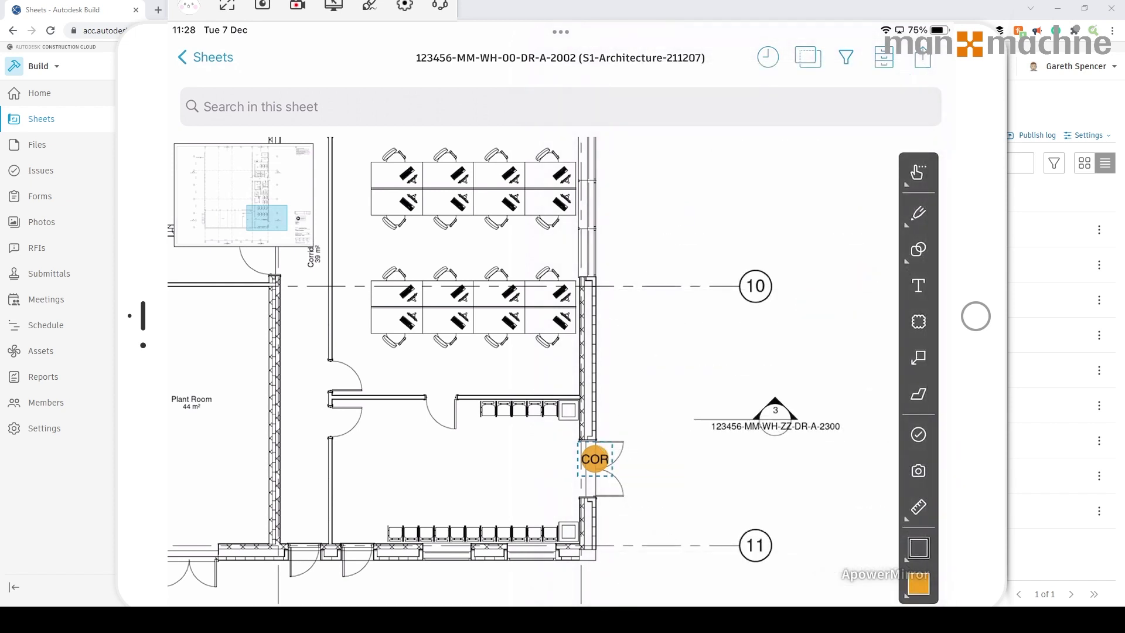
# Check the sheet's options, filters, compare list, recently viewed and sharing panels, then return to Sheets
pyautogui.click(883, 57)
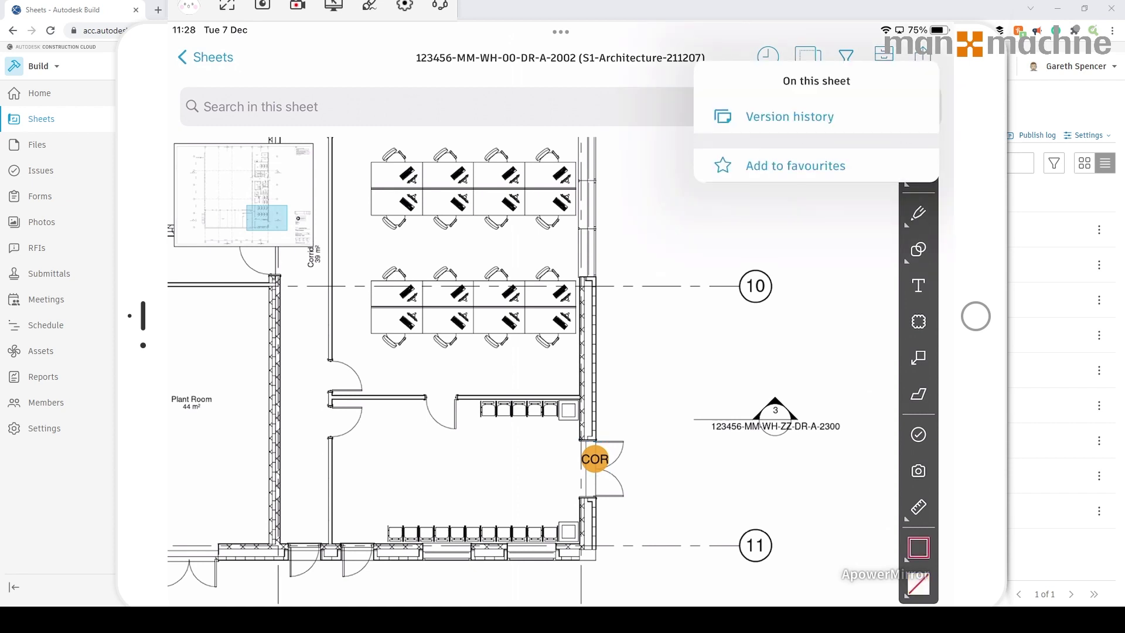
pyautogui.click(845, 57)
pyautogui.click(846, 56)
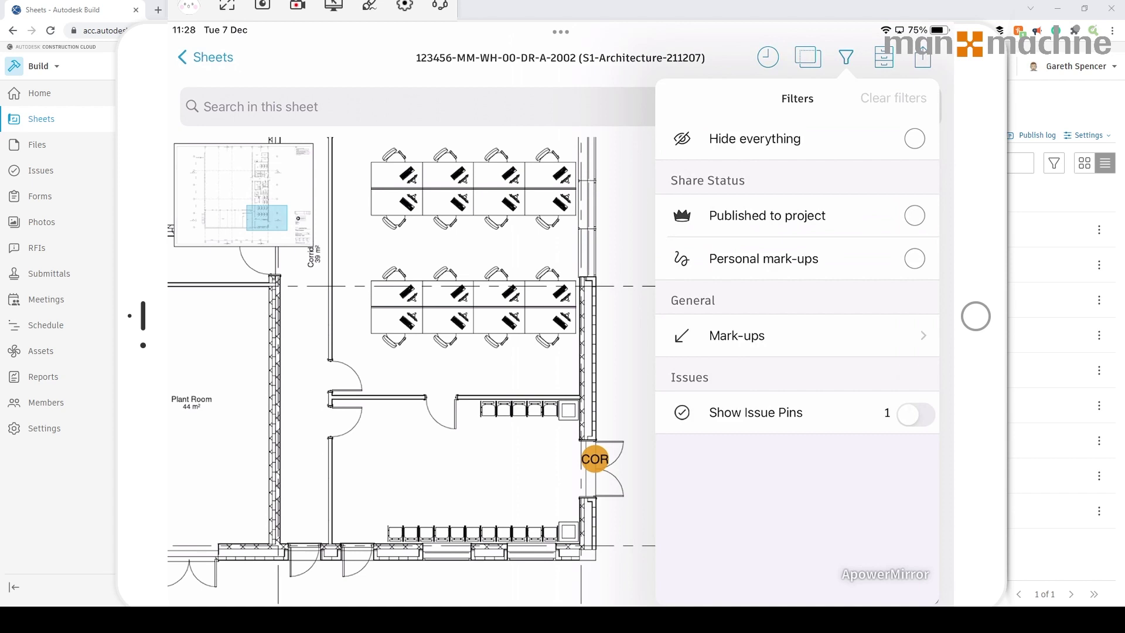
pyautogui.click(845, 56)
pyautogui.click(808, 57)
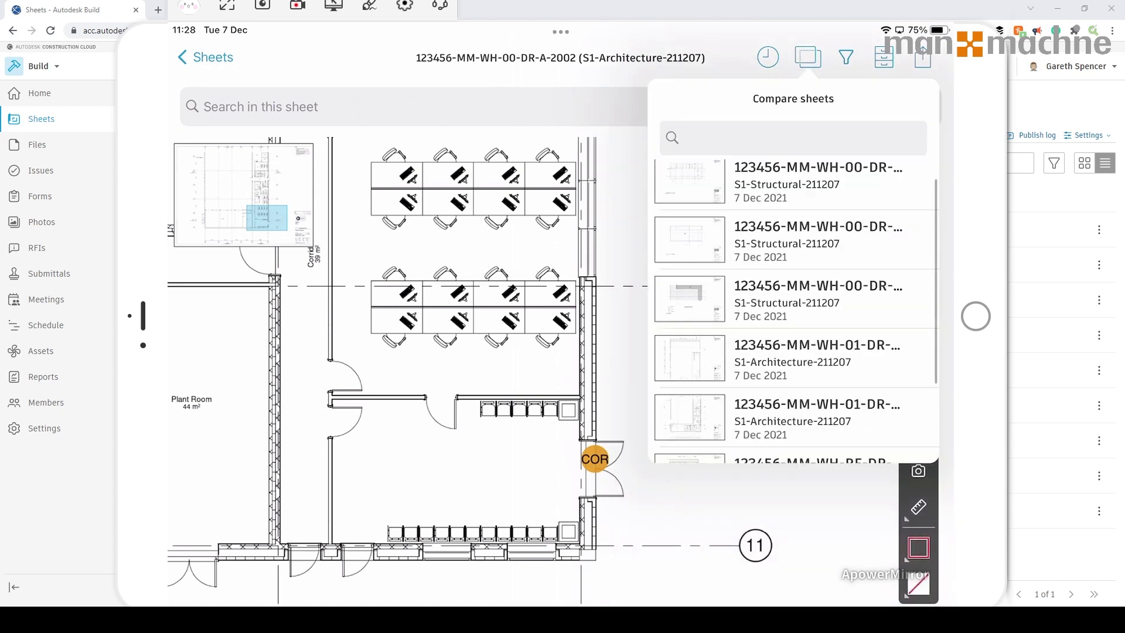
pyautogui.click(808, 57)
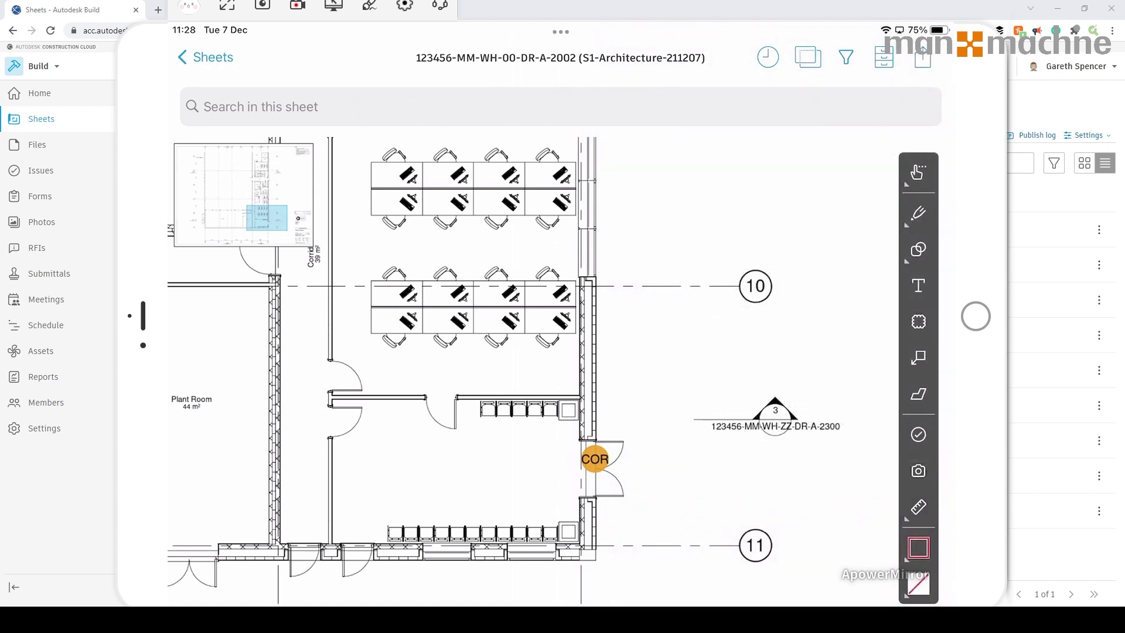
pyautogui.click(768, 57)
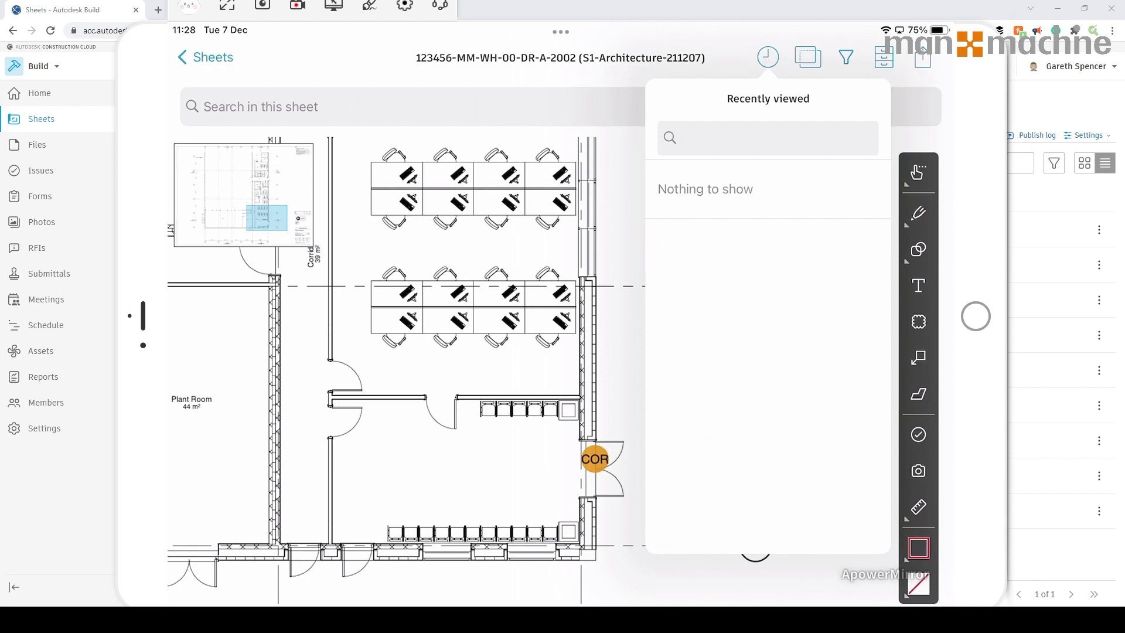
pyautogui.click(768, 57)
pyautogui.click(923, 57)
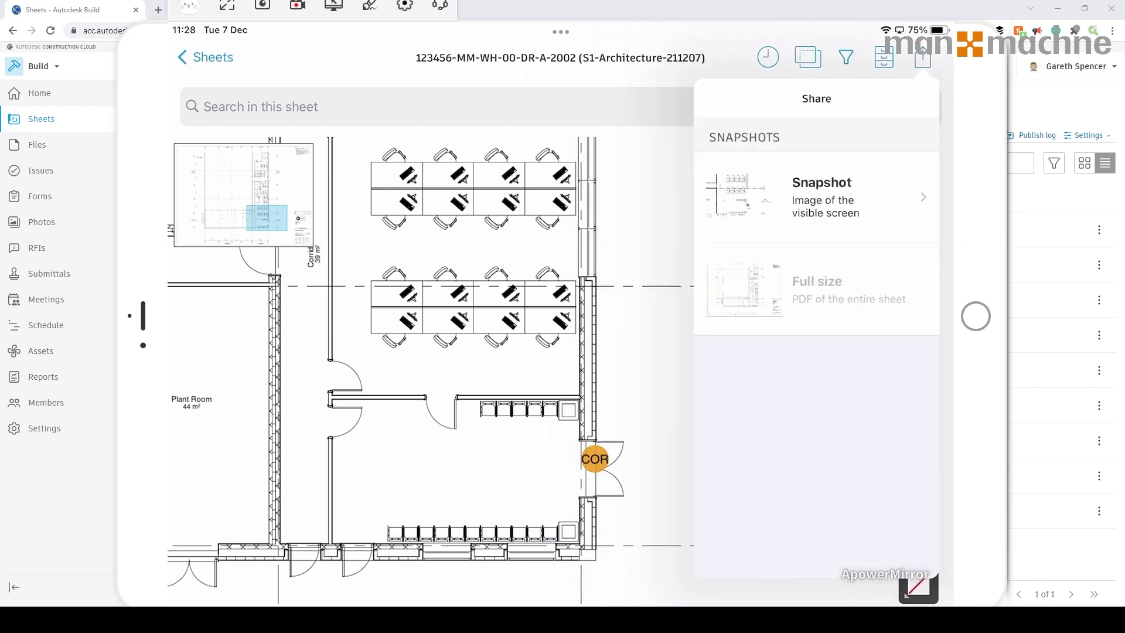
pyautogui.click(923, 57)
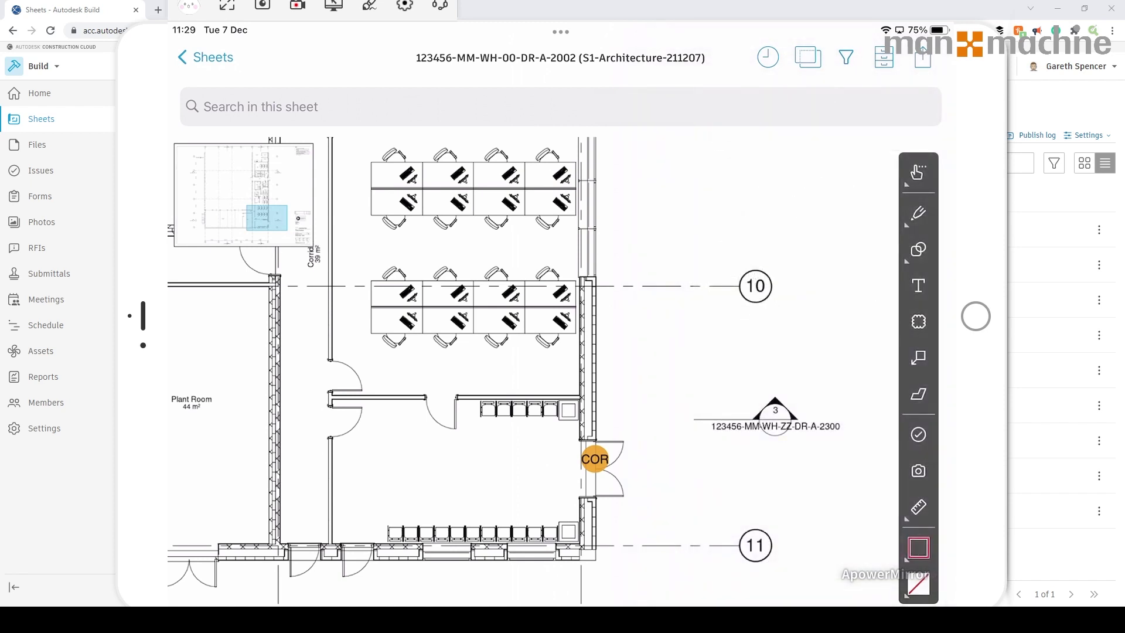
pyautogui.click(205, 57)
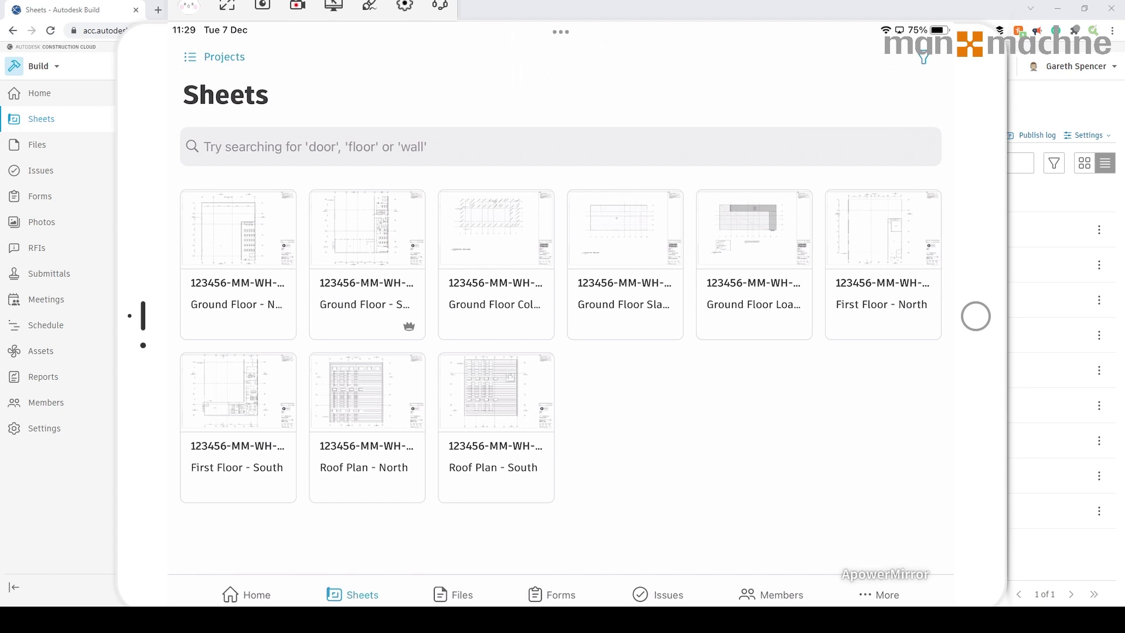
# Check the Project Files sync notice under Files, then go to the 20005-East Residence Hall home page
pyautogui.click(453, 595)
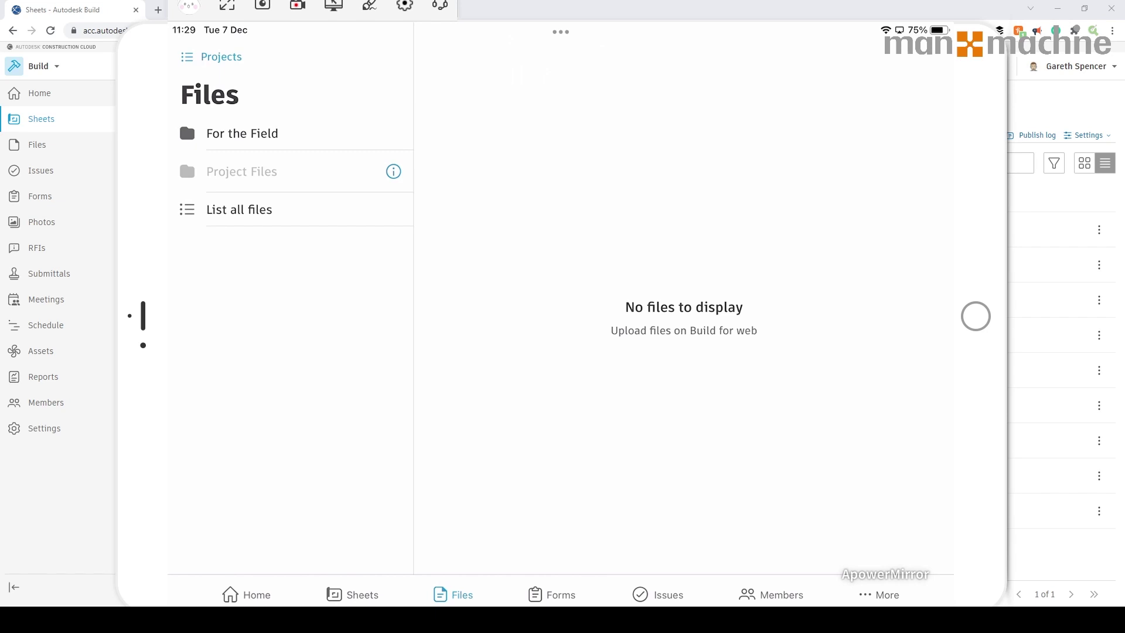
pyautogui.click(241, 171)
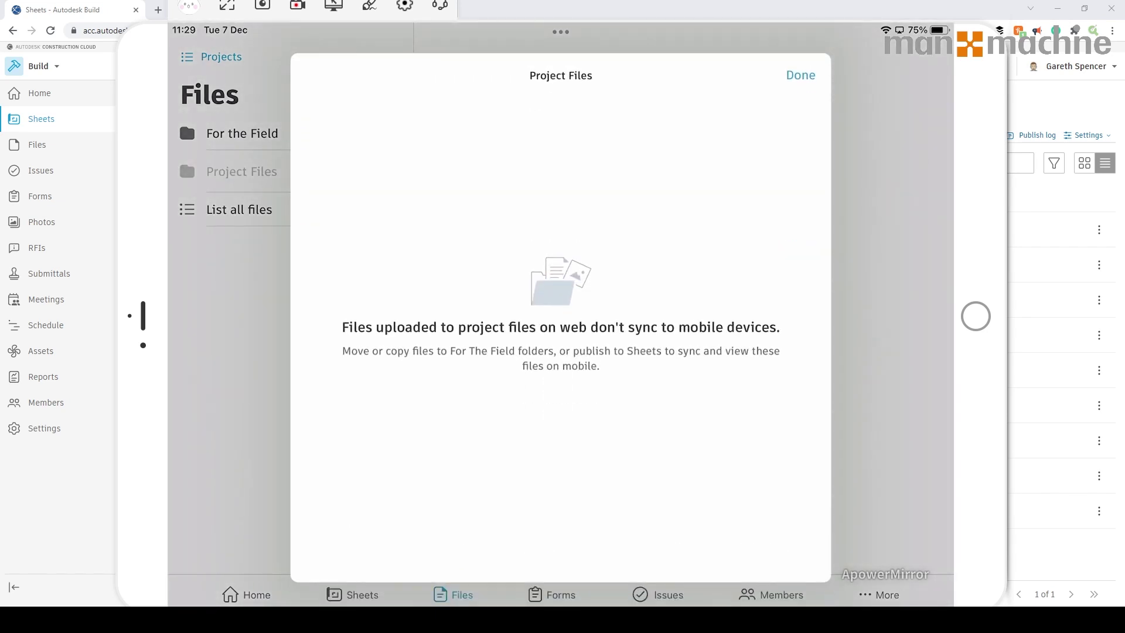
pyautogui.click(801, 75)
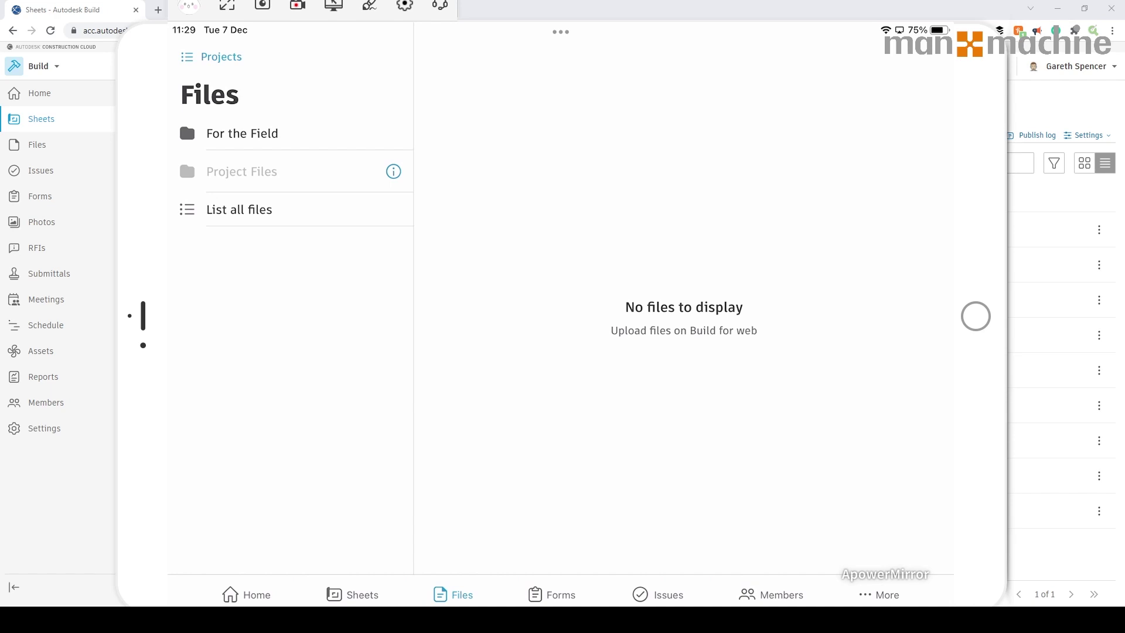
pyautogui.click(246, 594)
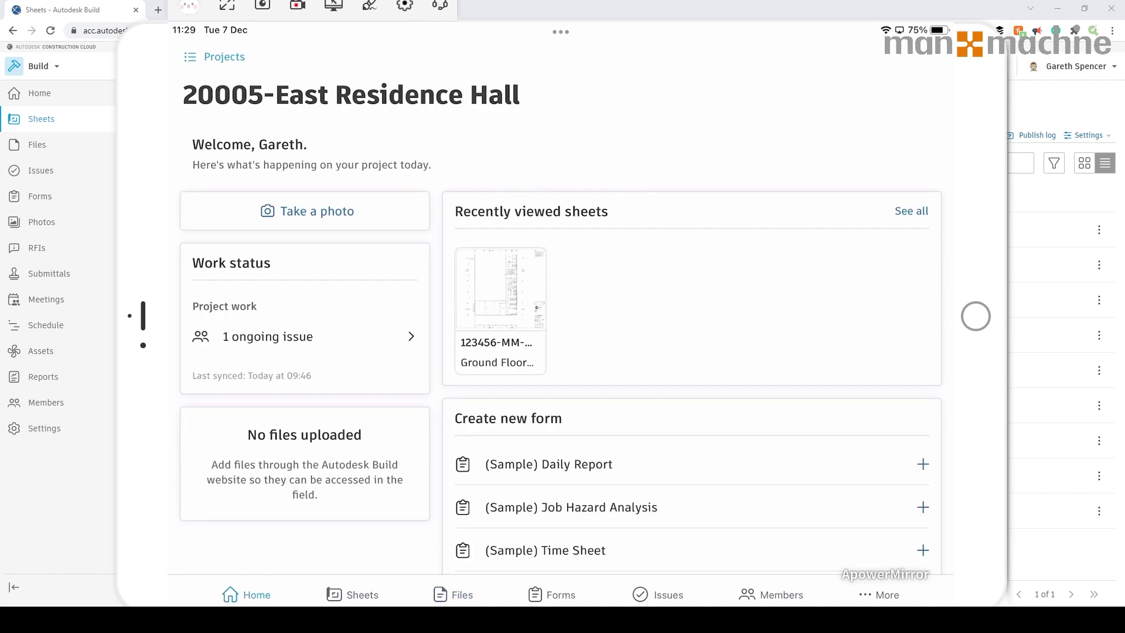